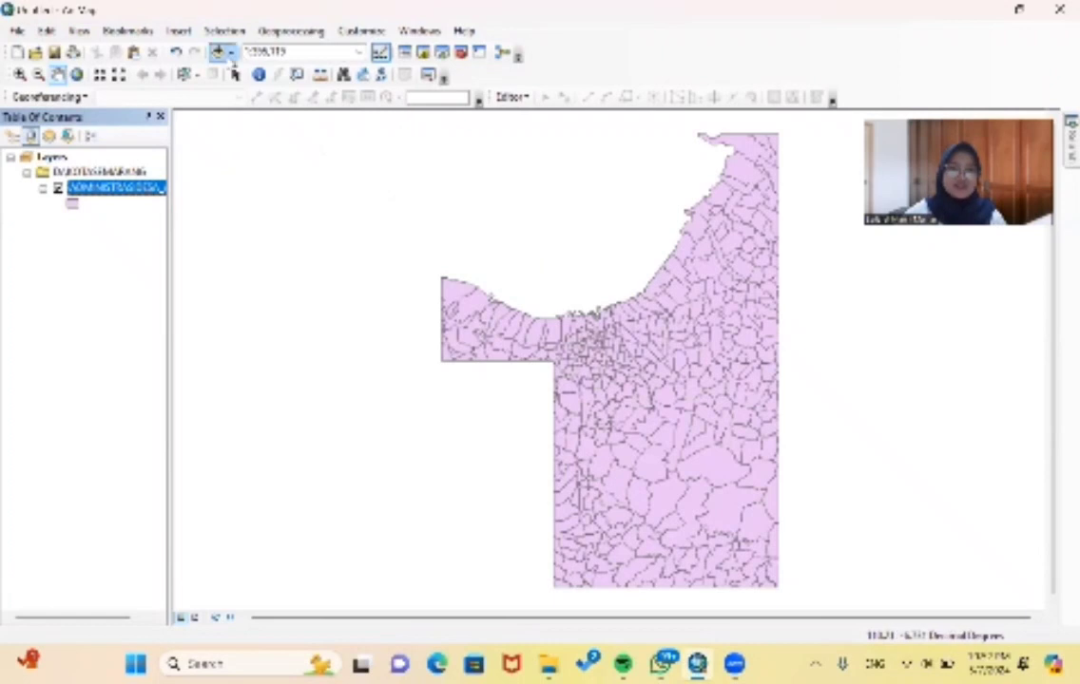
- Add the road line shapefile JALAN_LN_25K.shp from the Semarang data folder to the map
{"action": "left_click", "coordinate": [231, 54]}
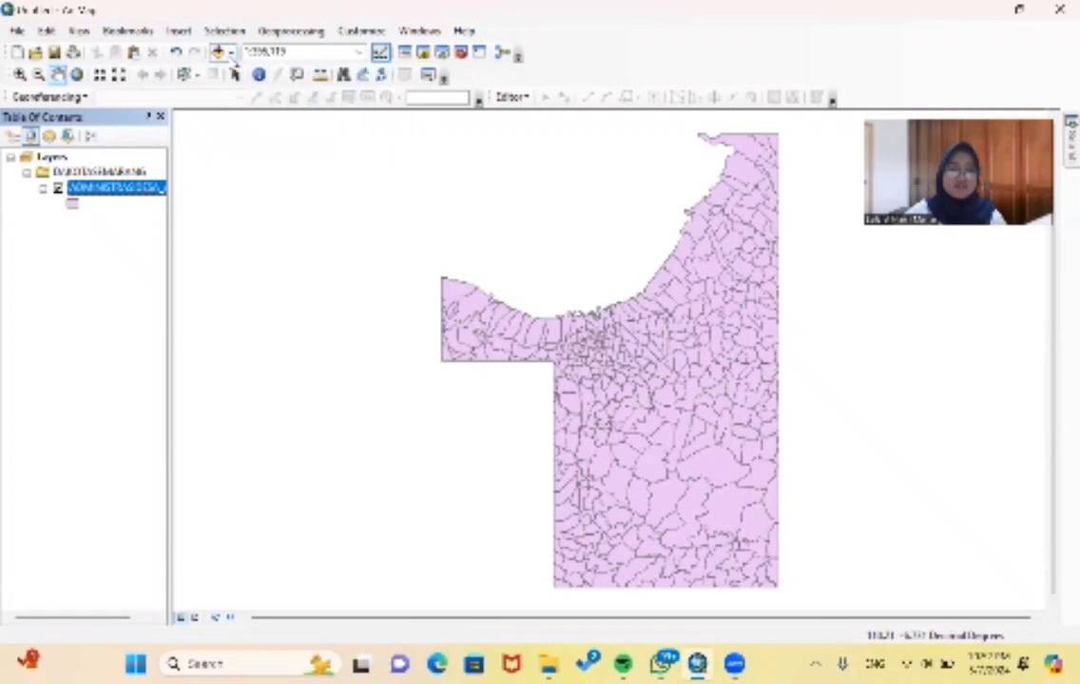
{"action": "left_click", "coordinate": [226, 55]}
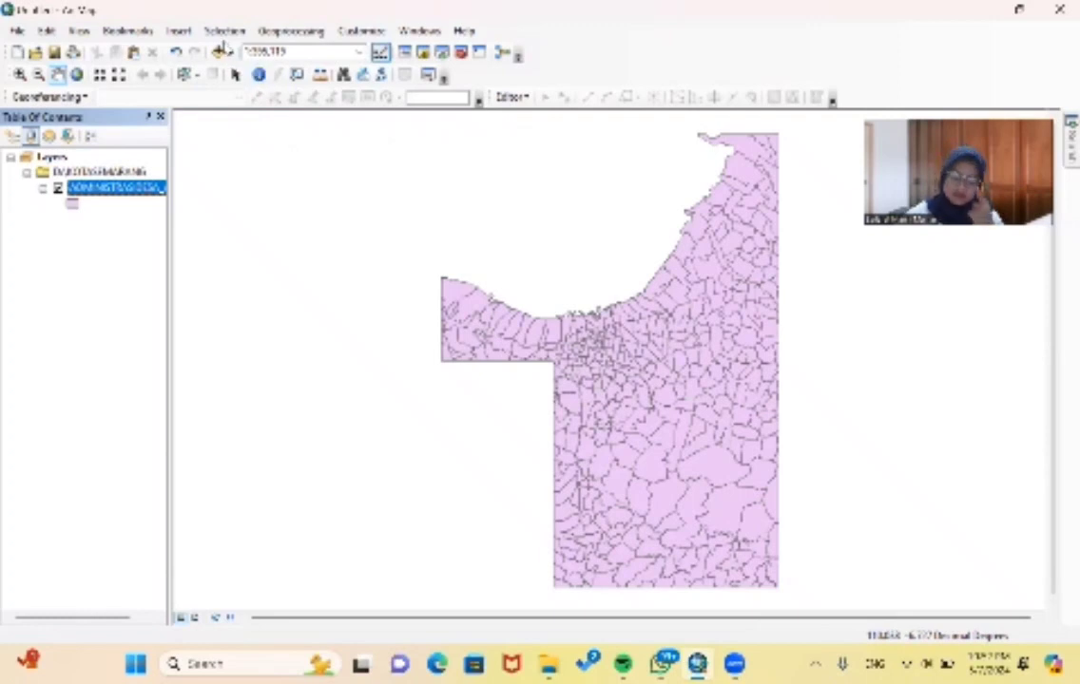
{"action": "left_click", "coordinate": [218, 53]}
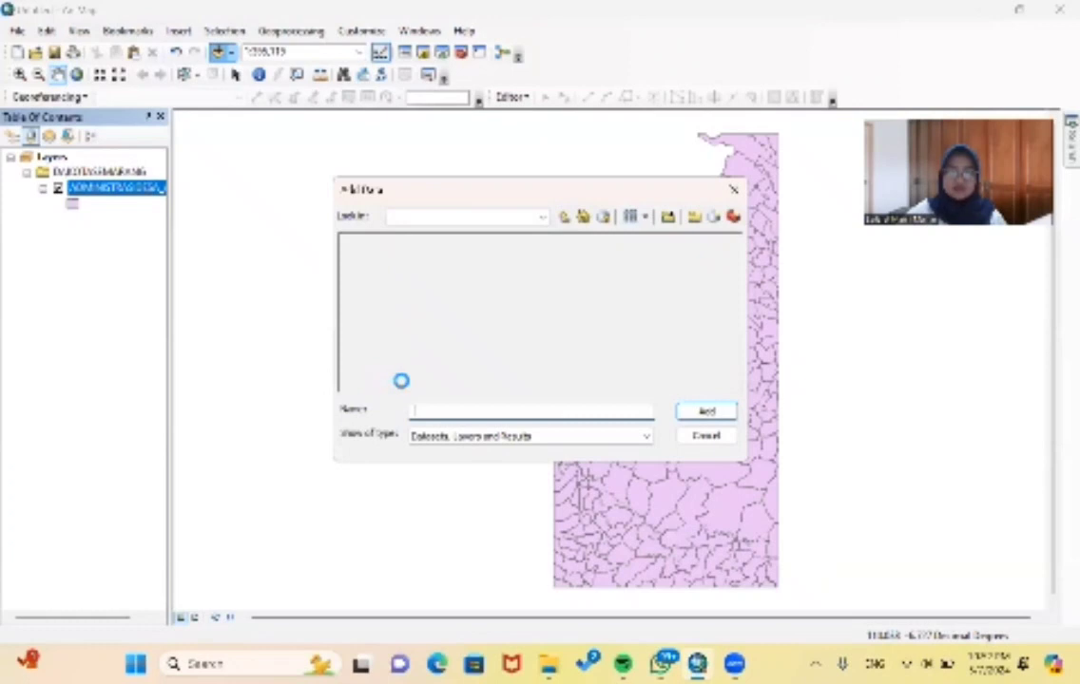
{"action": "left_click_drag", "start_coordinate": [362, 388], "coordinate": [477, 388]}
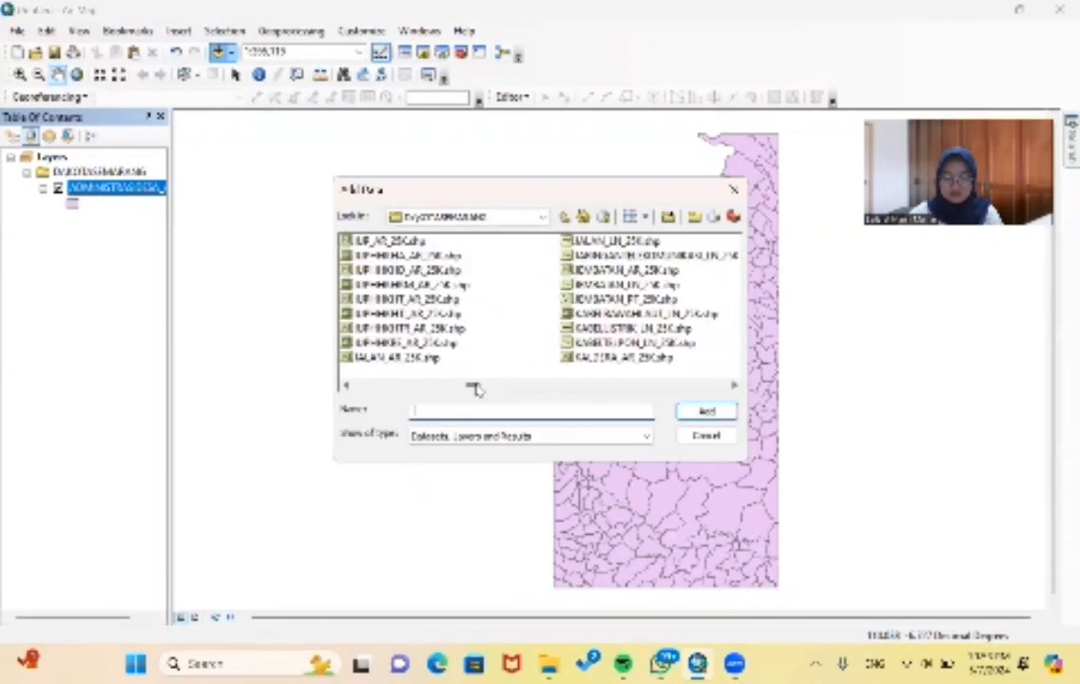
{"action": "left_click", "coordinate": [610, 240]}
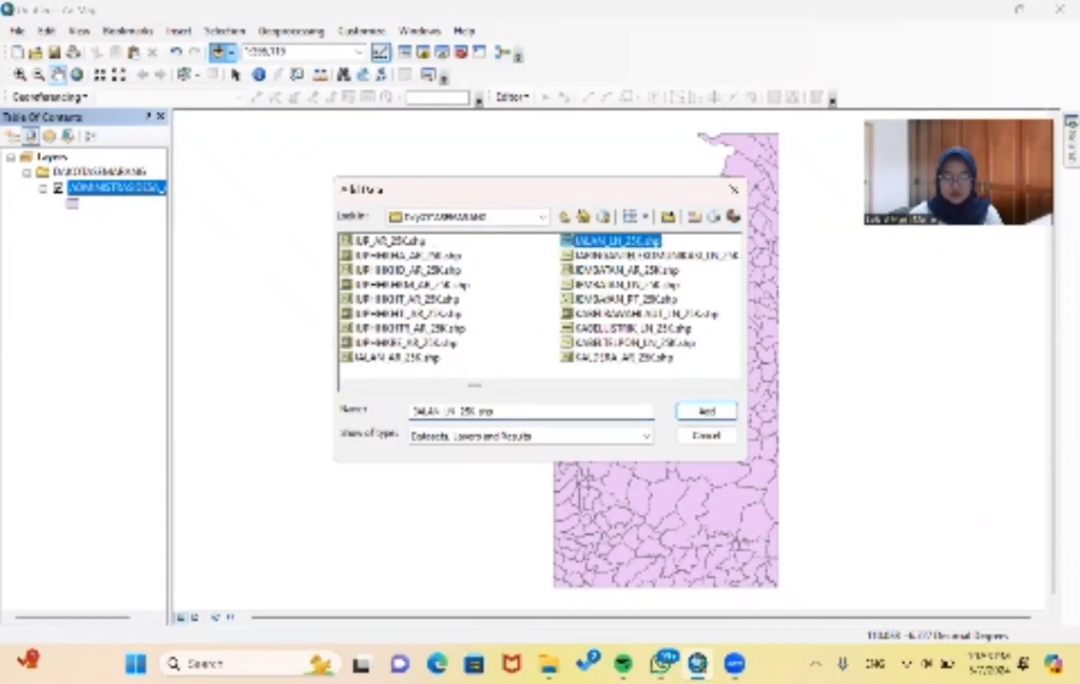
{"action": "left_click", "coordinate": [723, 414]}
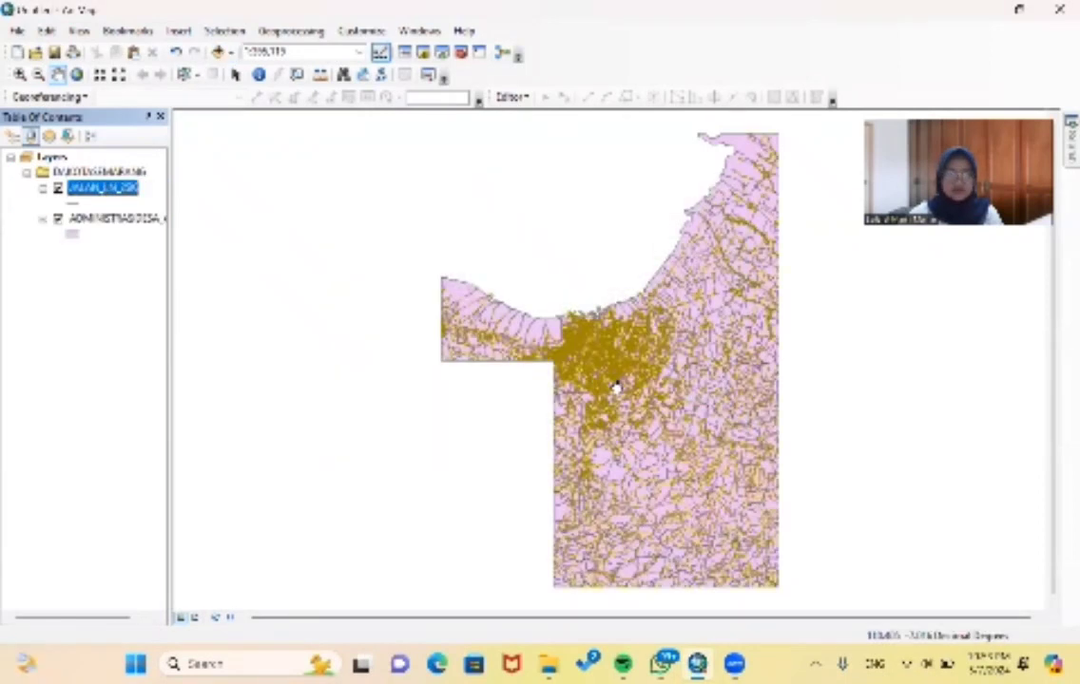
- Add the worship facility point shapefile SARANAIBADAH_PT_25K.shp to the map
{"action": "left_click", "coordinate": [221, 51]}
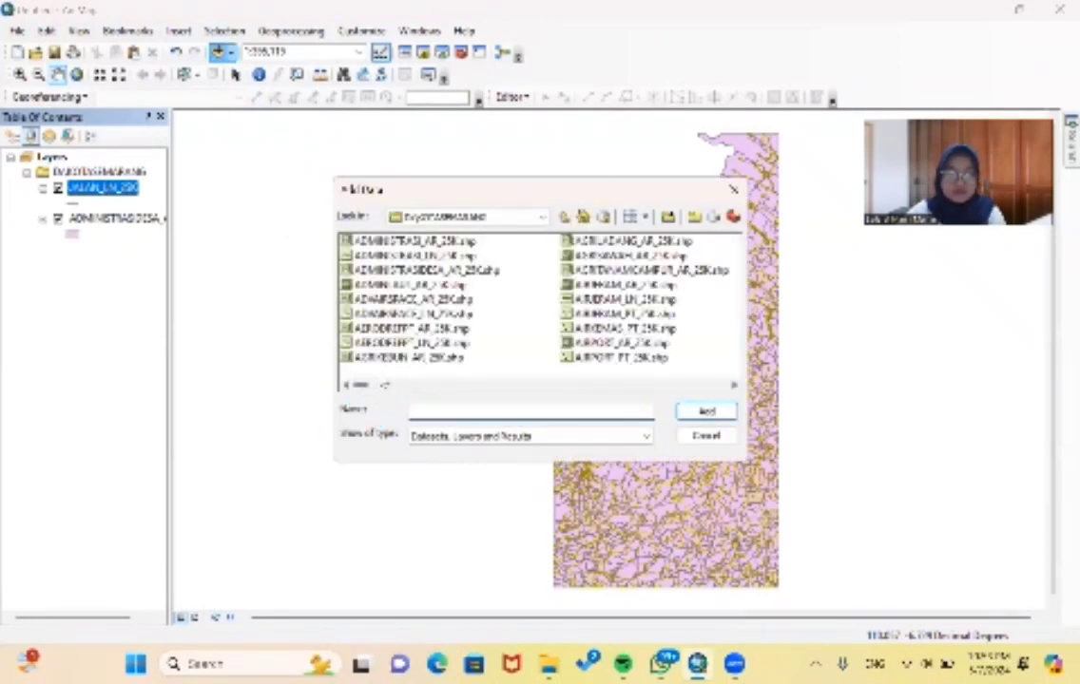
{"action": "left_click_drag", "start_coordinate": [356, 386], "coordinate": [632, 386]}
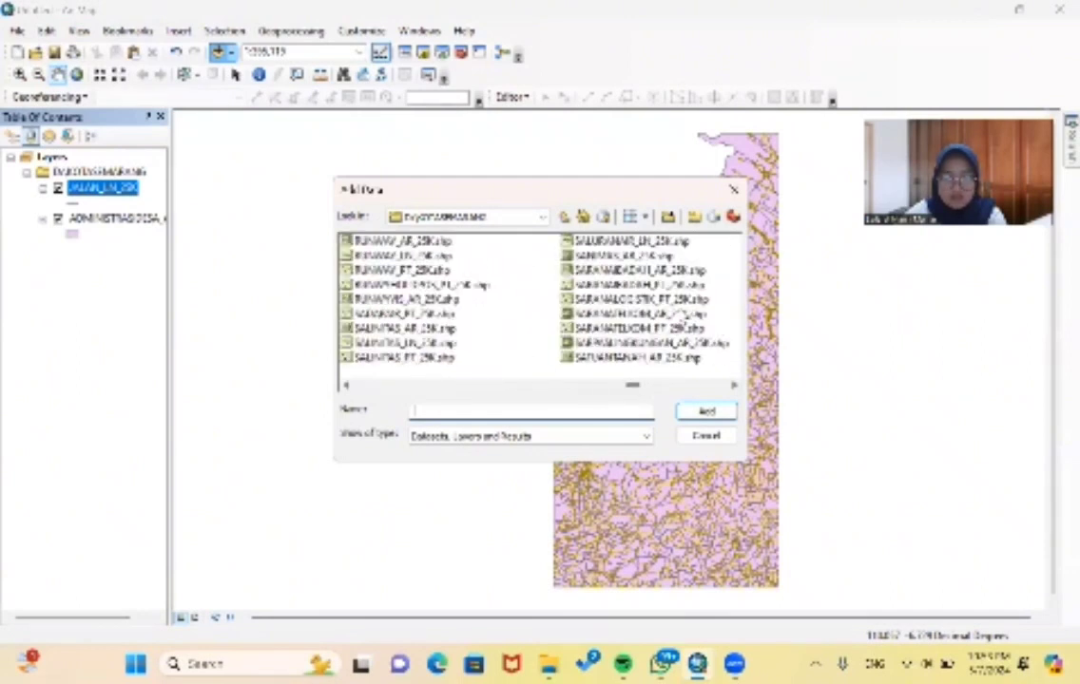
{"action": "left_click", "coordinate": [609, 289]}
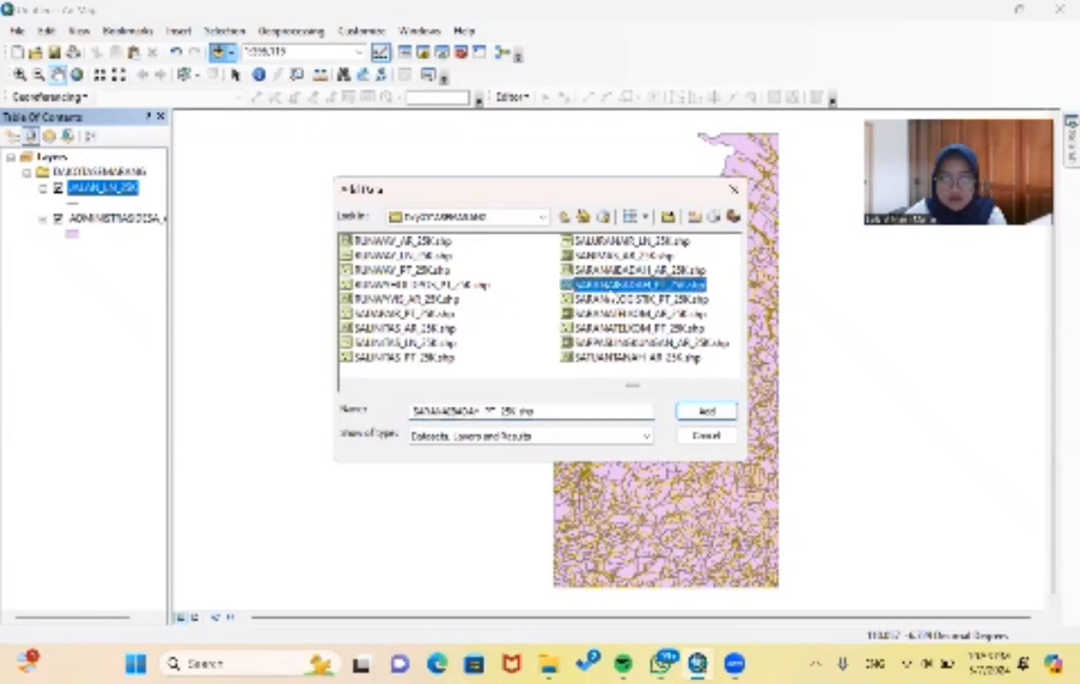
{"action": "left_click", "coordinate": [728, 412]}
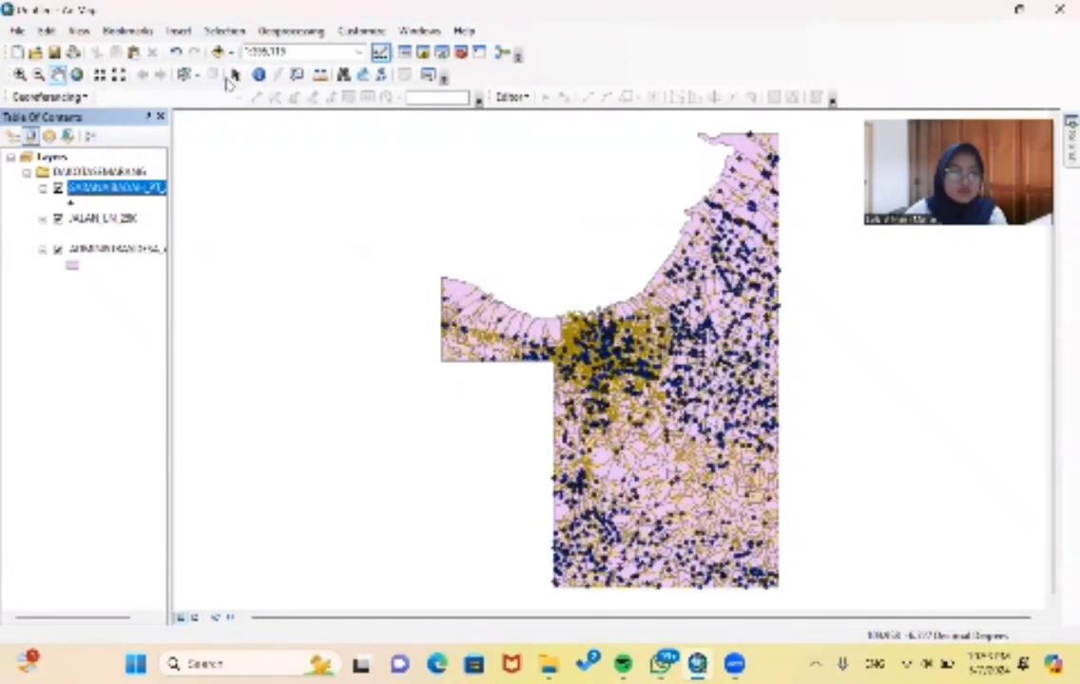
- Add the rice field shapefile AGRISAWAH_AR_25K.shp to the map
{"action": "left_click", "coordinate": [218, 51]}
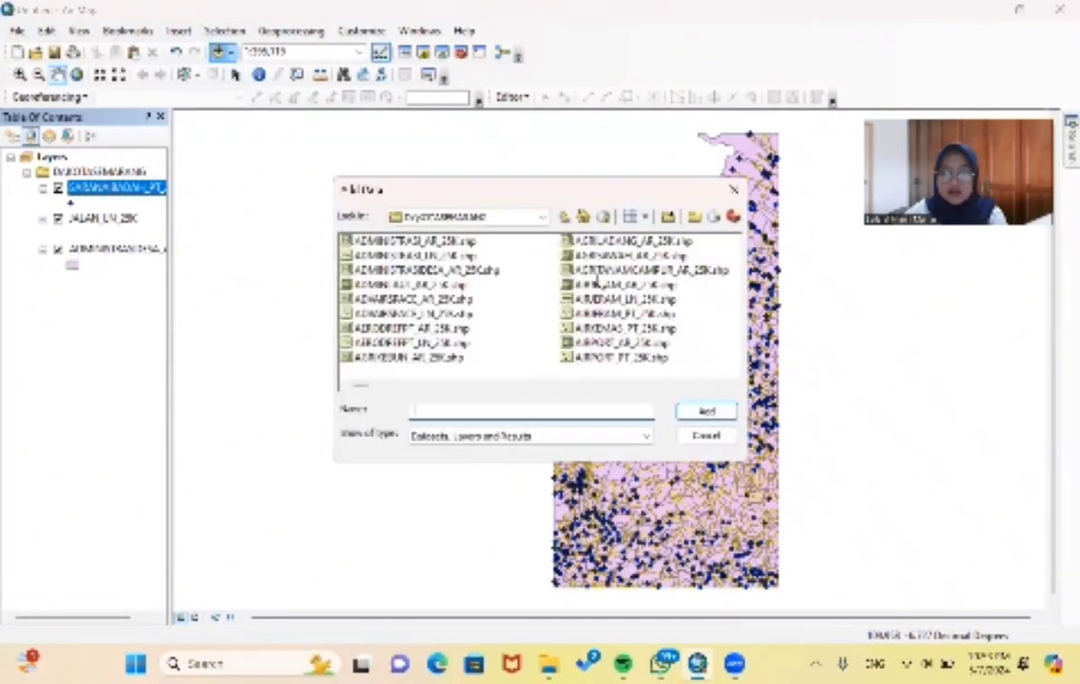
{"action": "left_click", "coordinate": [614, 255]}
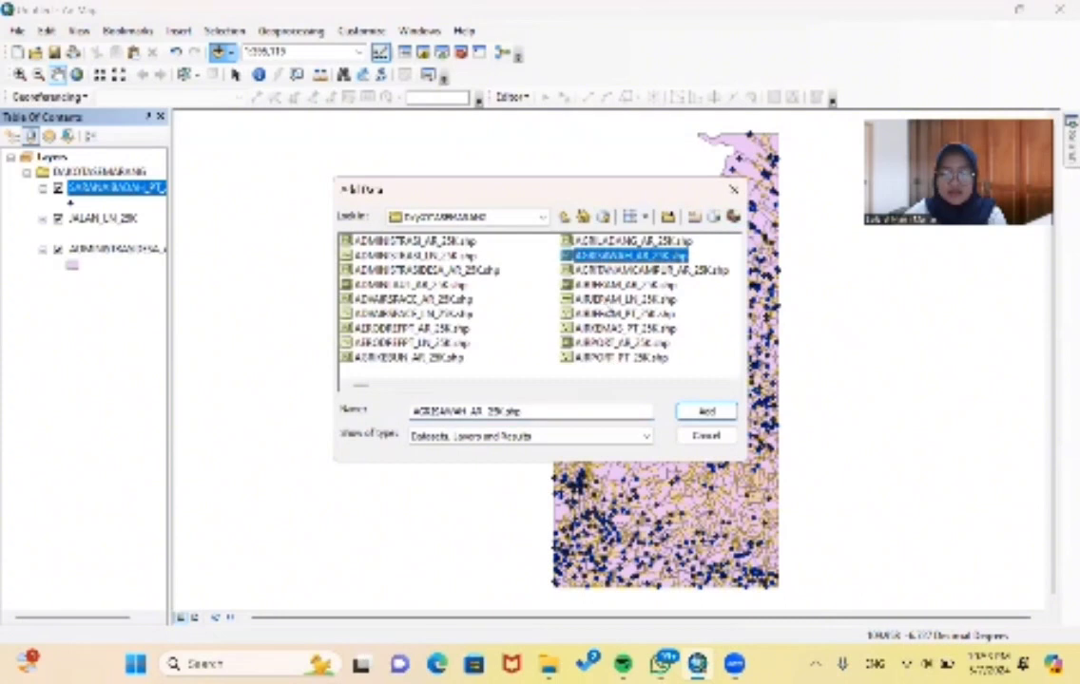
{"action": "left_click", "coordinate": [718, 412]}
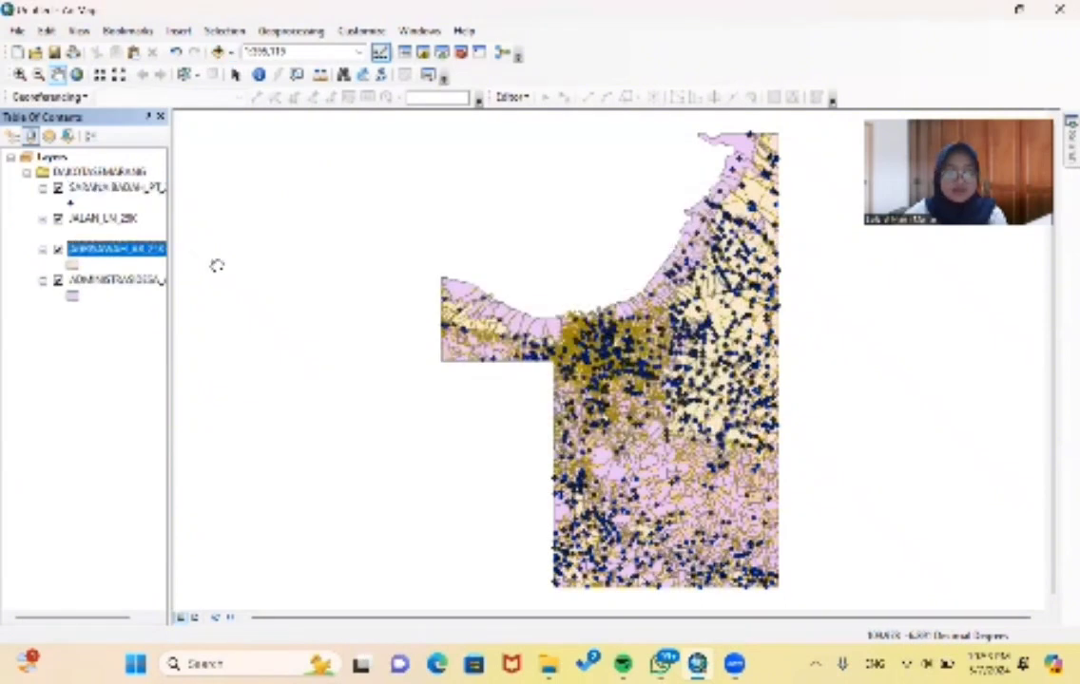
- Turn off the AGRISAWAH, JALAN and SARANAIBADAH layers, leaving only the village administration layer displayed
{"action": "left_click", "coordinate": [57, 248]}
{"action": "left_click", "coordinate": [57, 217]}
{"action": "left_click", "coordinate": [57, 187]}
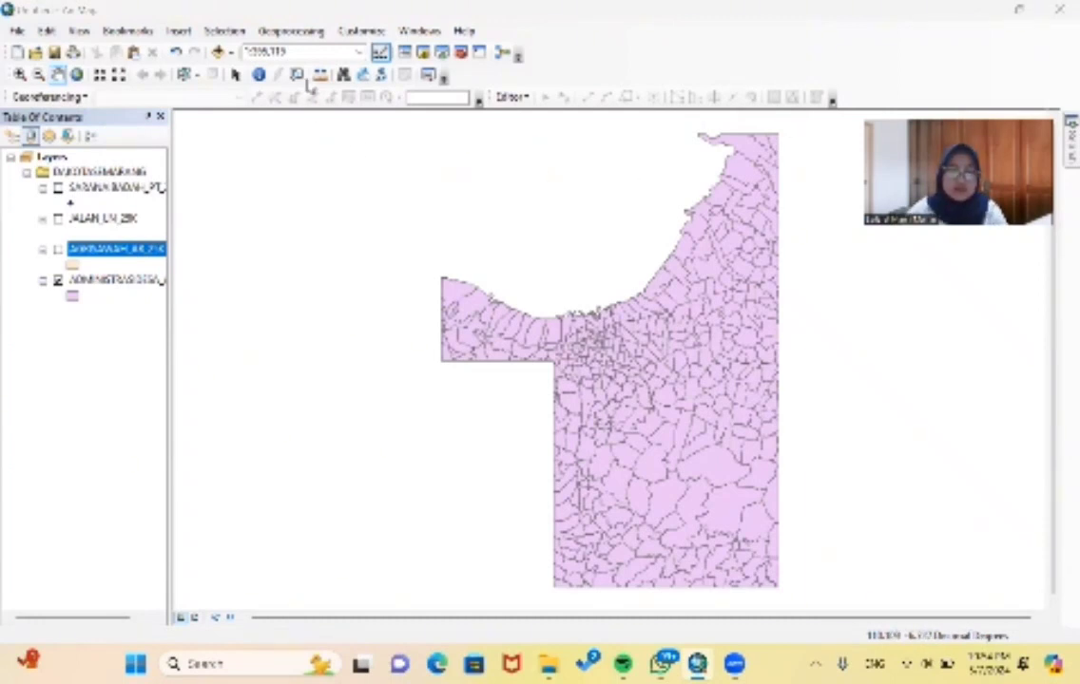
- Search the visible layers for Pringapus and locate the match in the NAMOBJ field
{"action": "left_click", "coordinate": [345, 76]}
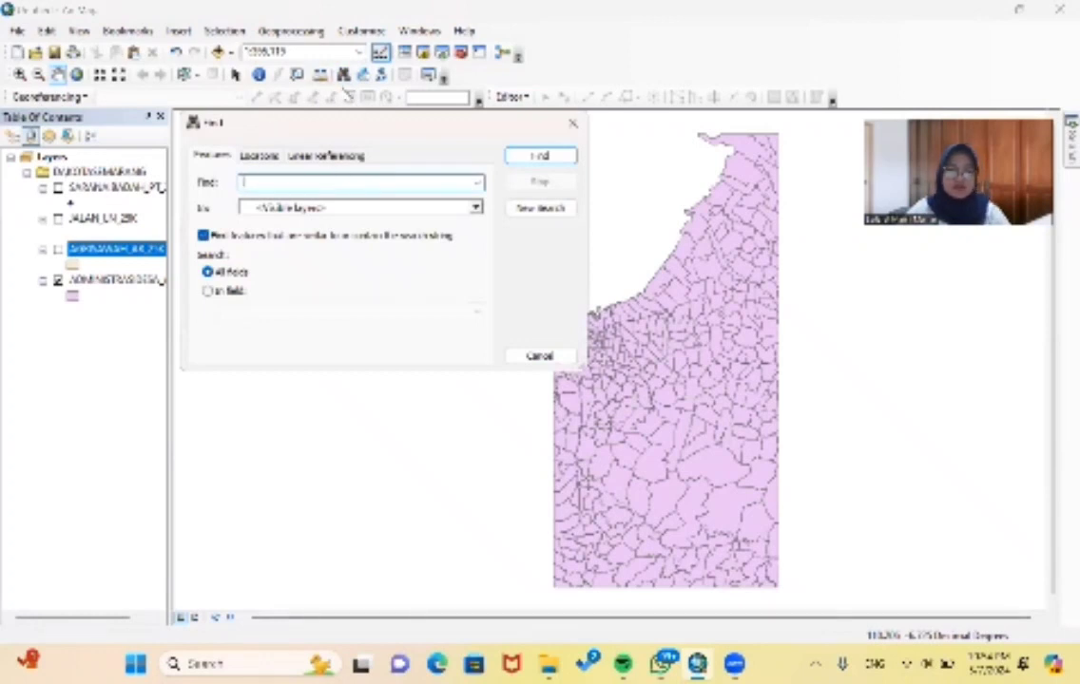
{"action": "type", "text": "Pringapus"}
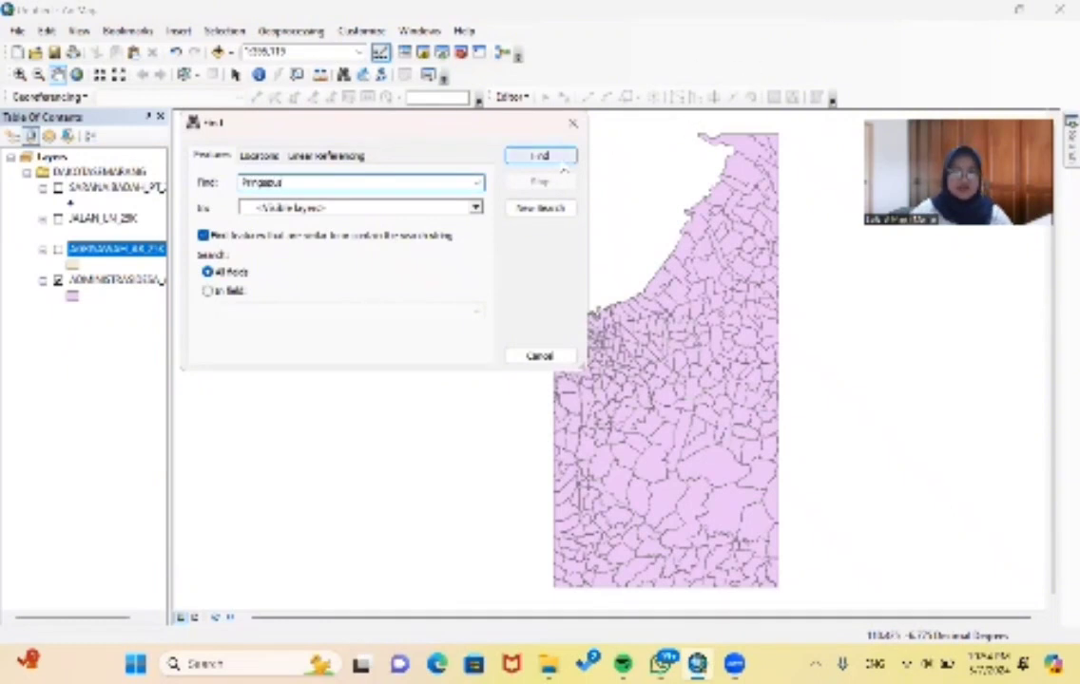
{"action": "left_click", "coordinate": [561, 161]}
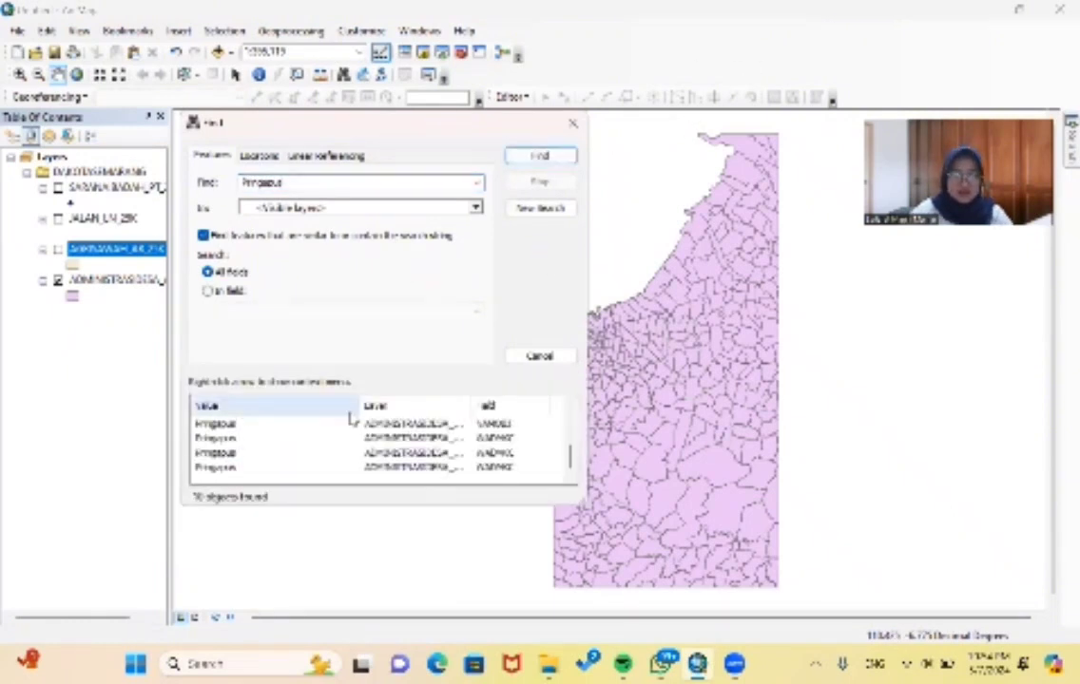
{"action": "left_click", "coordinate": [240, 468]}
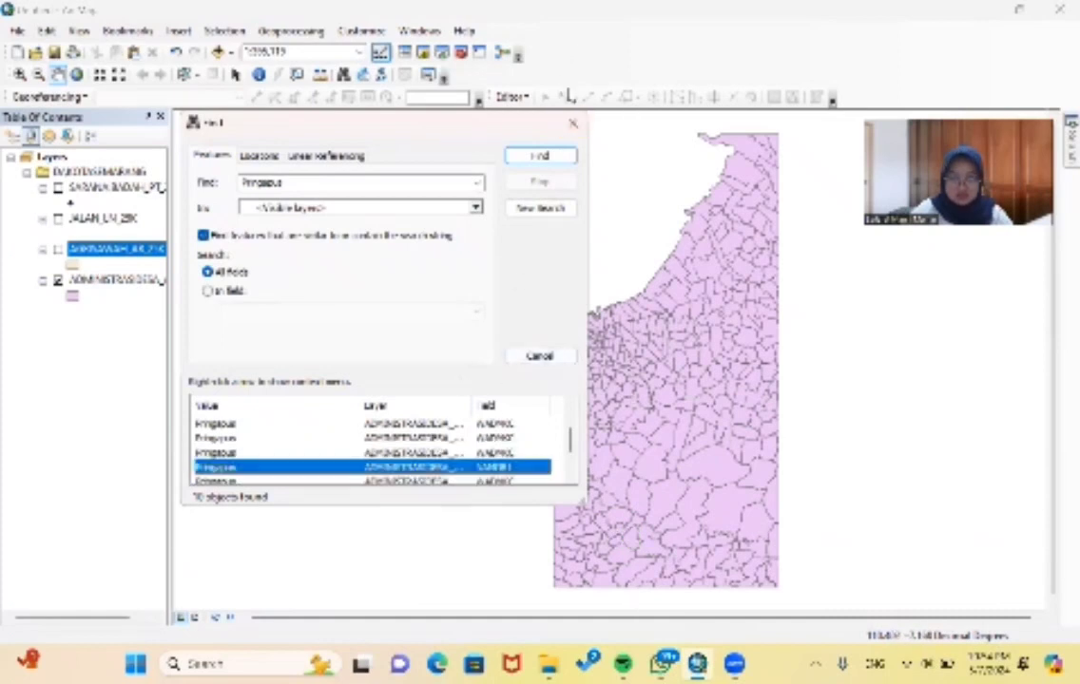
{"action": "left_click", "coordinate": [571, 127]}
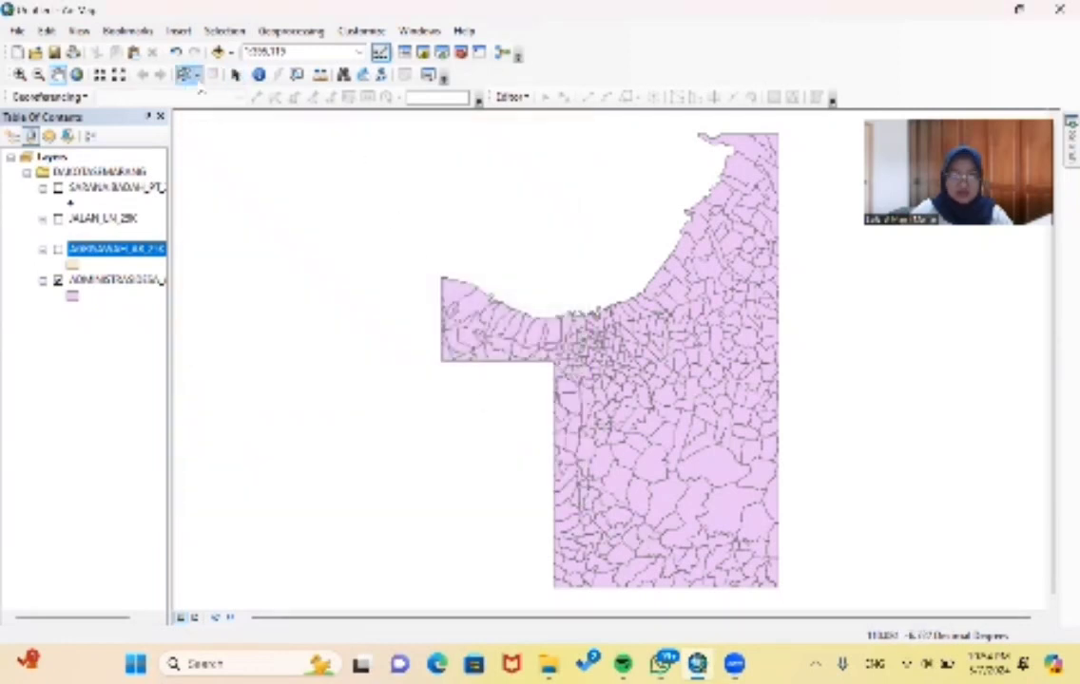
- Select a small village polygon in the southern part of the map and identify its attributes
{"action": "left_click", "coordinate": [180, 75]}
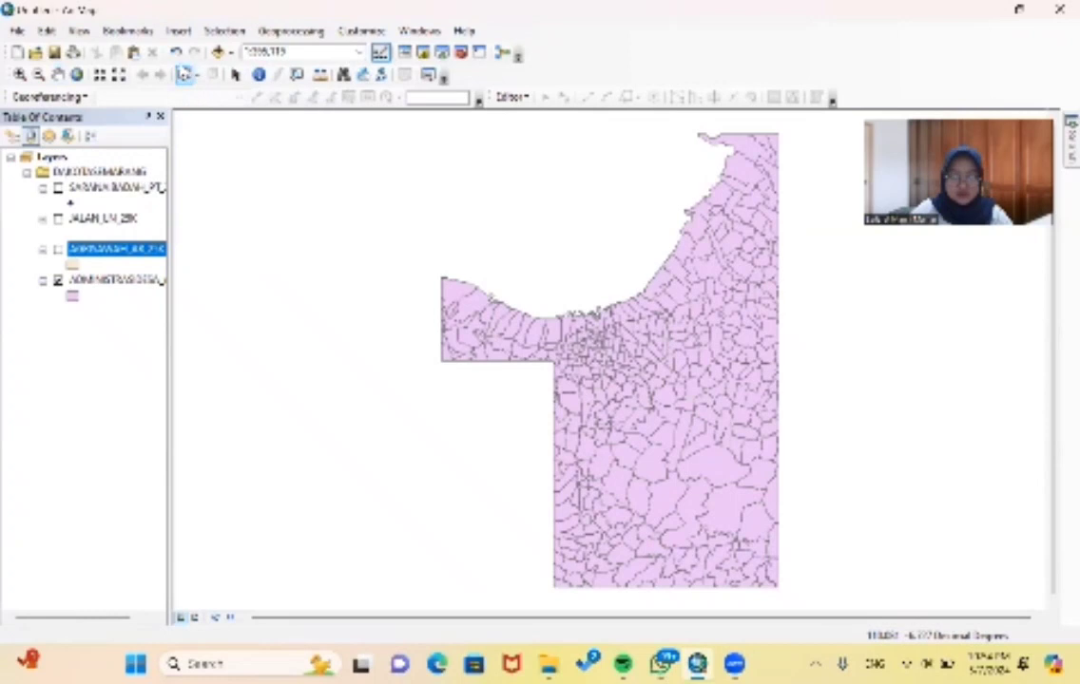
{"action": "left_click", "coordinate": [634, 543]}
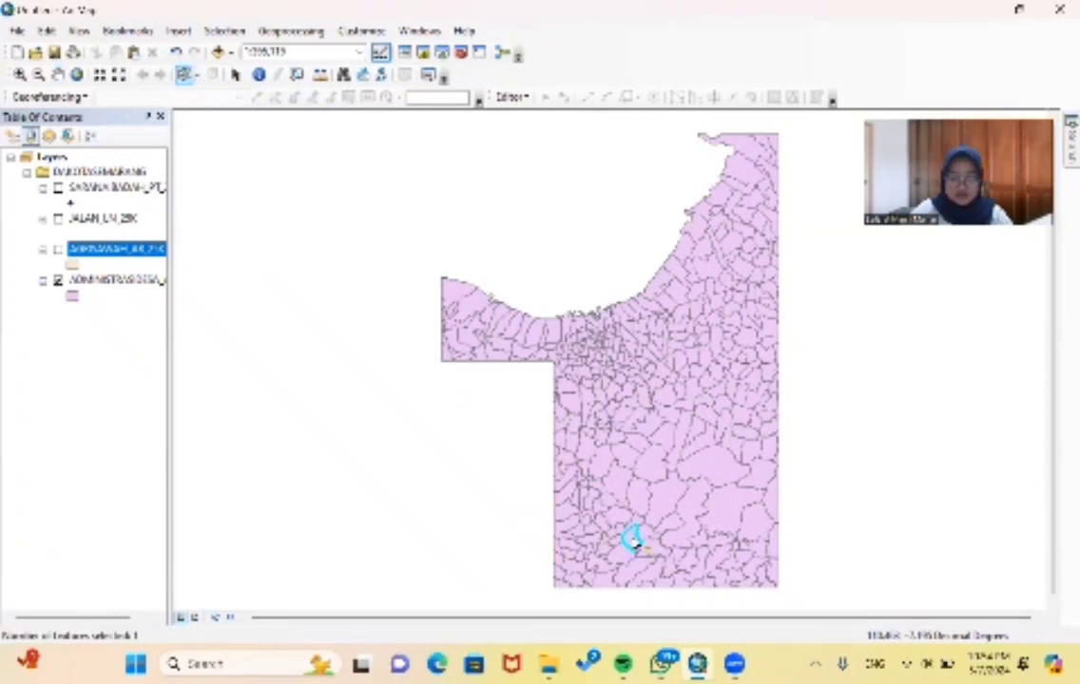
{"action": "right_click", "coordinate": [635, 542]}
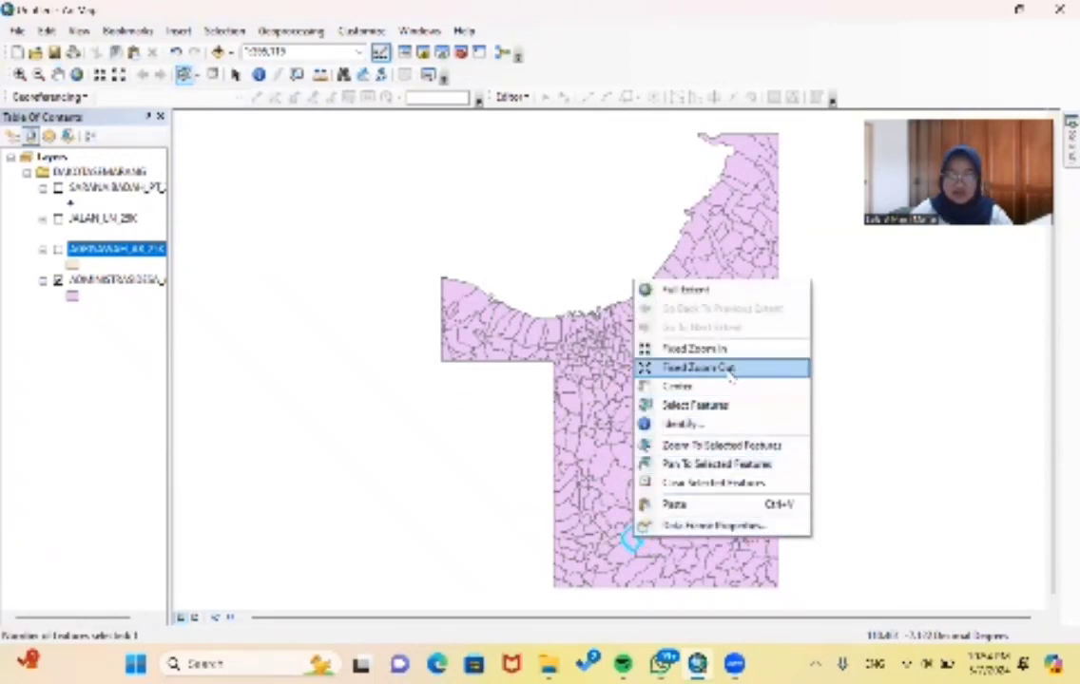
{"action": "left_click", "coordinate": [692, 424]}
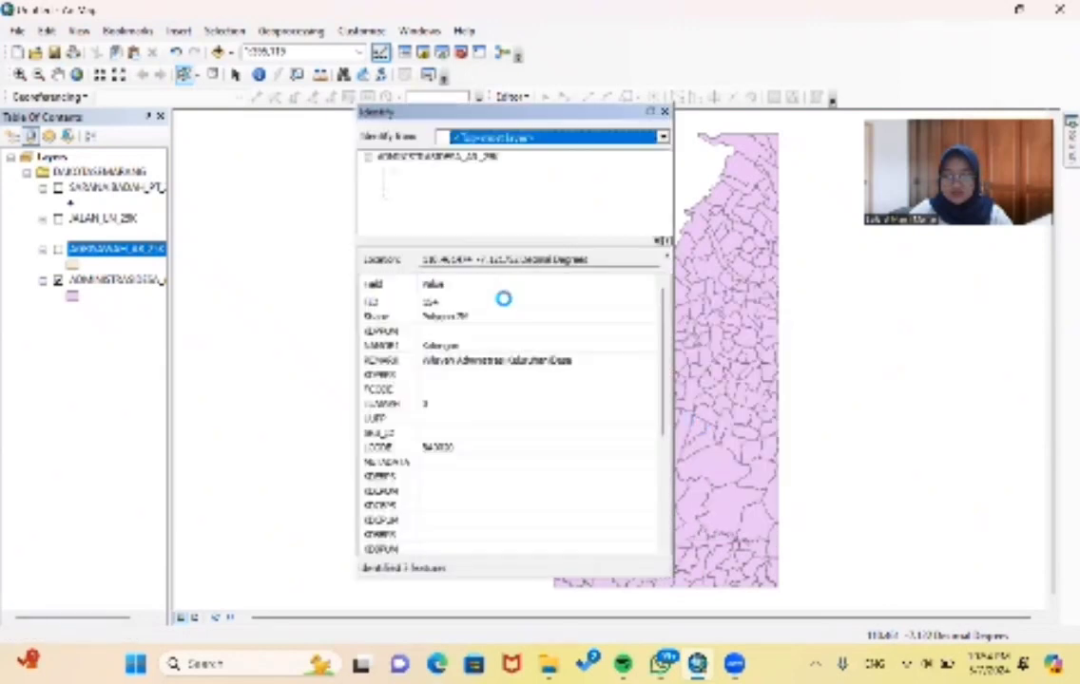
{"action": "scroll", "coordinate": [494, 347], "scroll_direction": "down", "scroll_amount": 2}
{"action": "scroll", "coordinate": [501, 359], "scroll_direction": "up", "scroll_amount": 2}
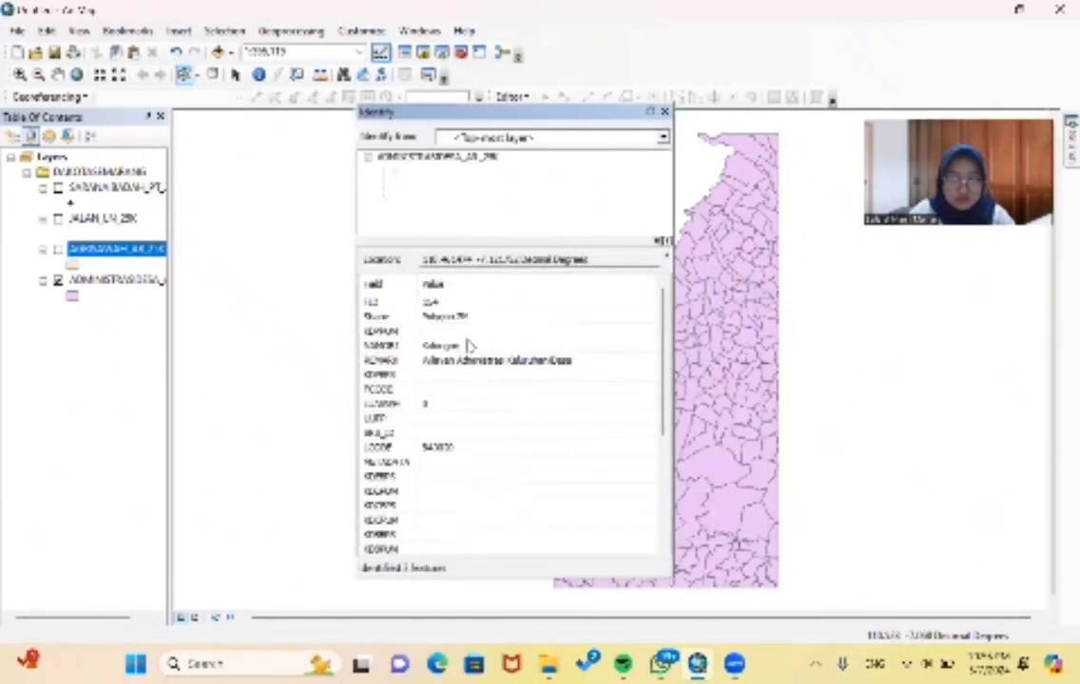
{"action": "left_click", "coordinate": [664, 111]}
- Select the neighbouring village polygon to the east and identify its attributes
{"action": "left_click", "coordinate": [650, 534]}
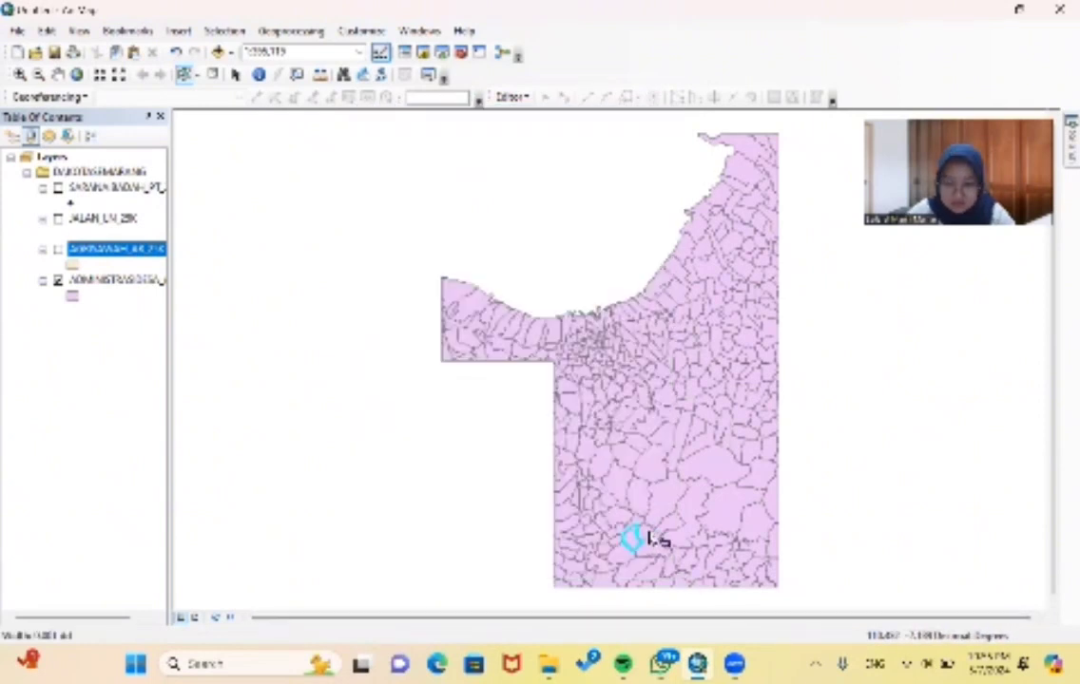
{"action": "right_click", "coordinate": [651, 534]}
{"action": "left_click", "coordinate": [704, 419]}
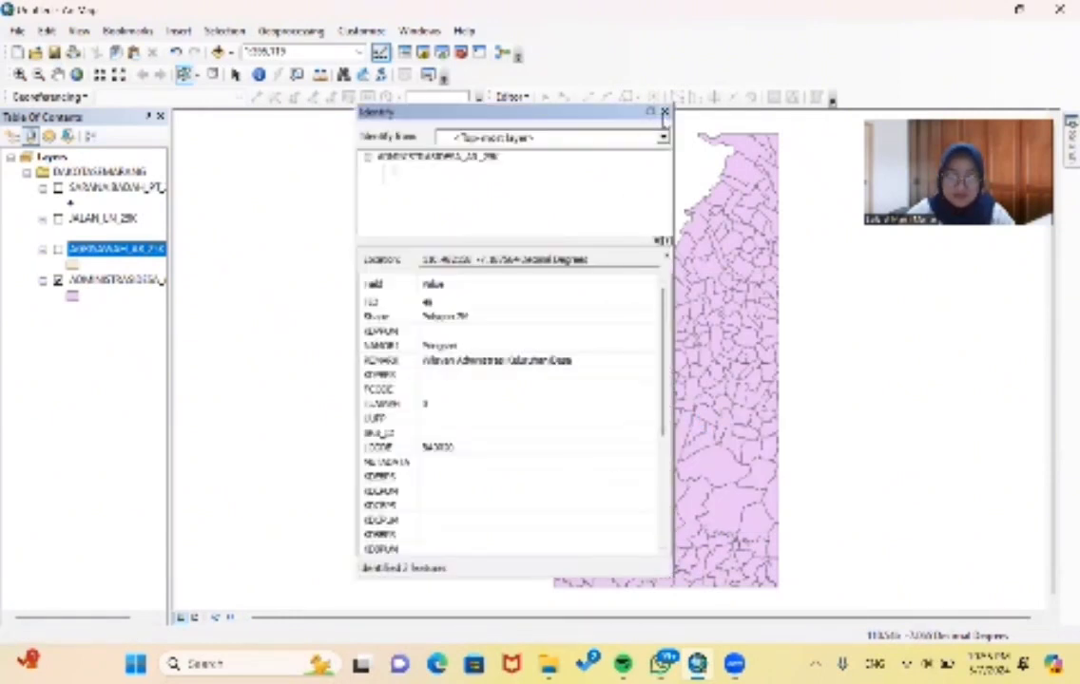
{"action": "left_click", "coordinate": [664, 111]}
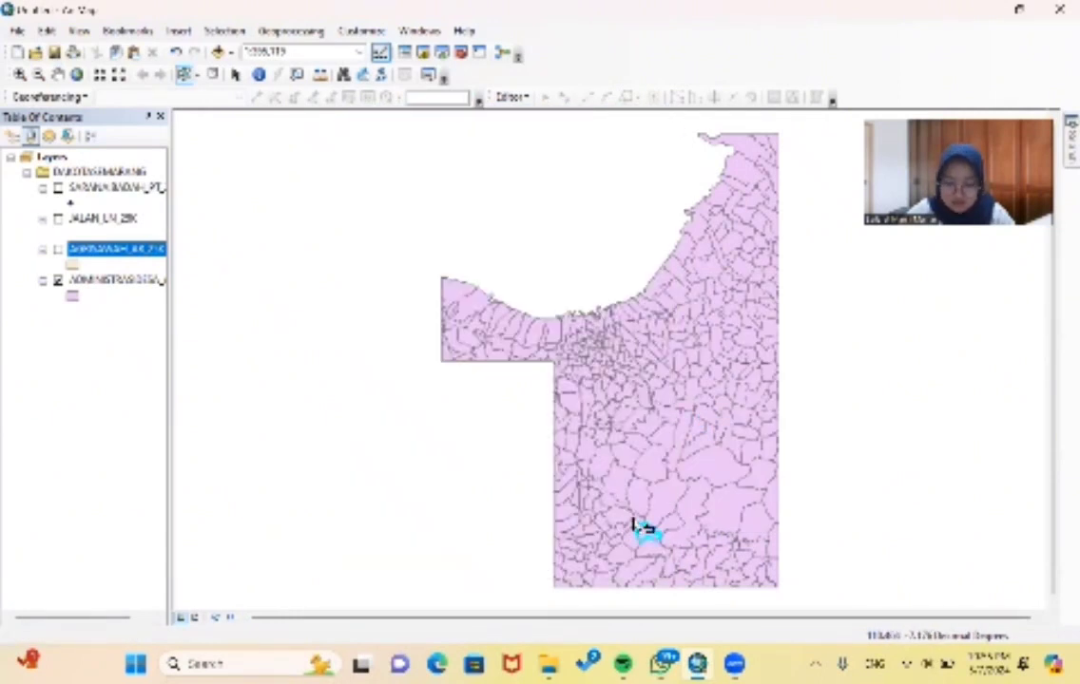
- Try nearby village polygons in the selection and check the attributes of the Pringsari polygon again
{"action": "right_click", "coordinate": [635, 522]}
{"action": "left_click", "coordinate": [617, 528]}
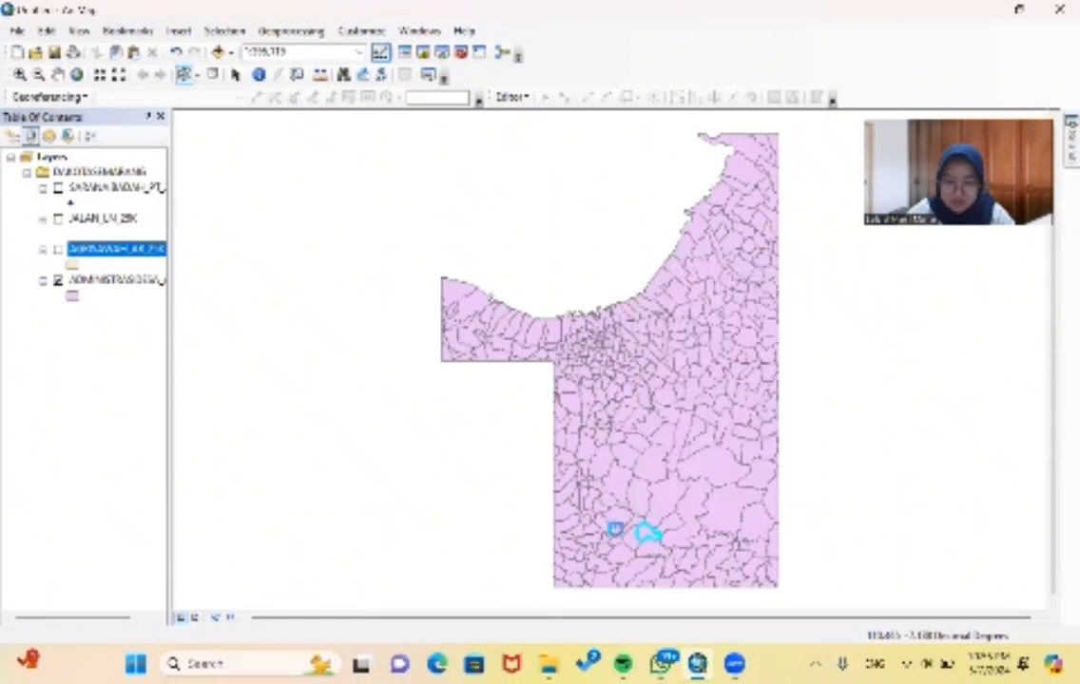
{"action": "left_click", "coordinate": [650, 530]}
{"action": "right_click", "coordinate": [650, 531]}
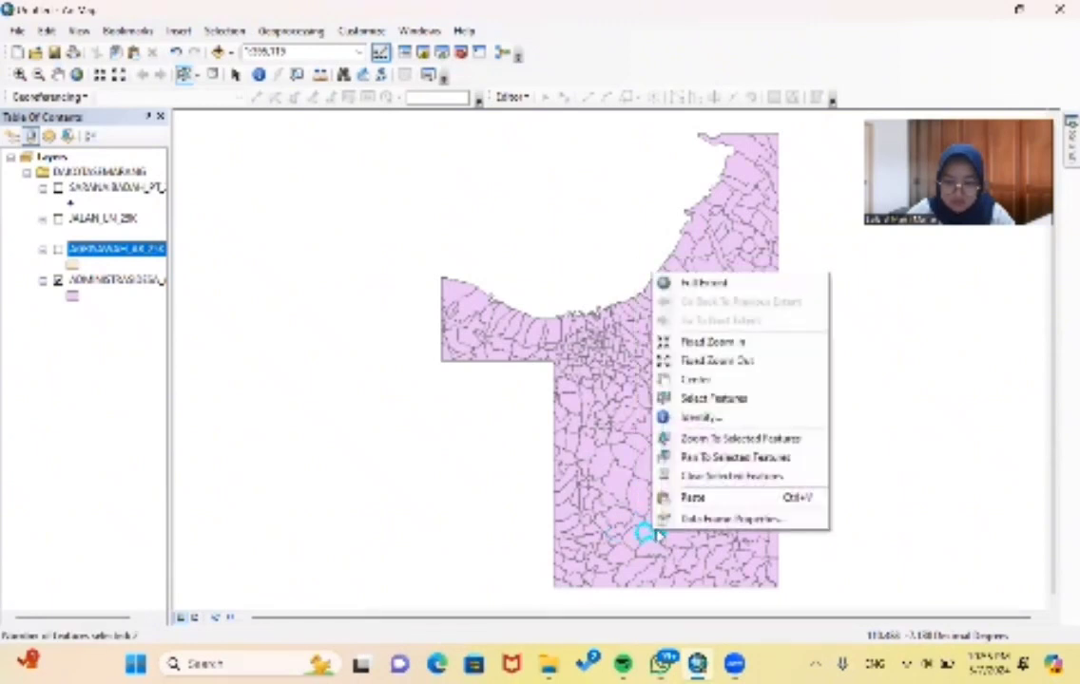
{"action": "left_click", "coordinate": [738, 418]}
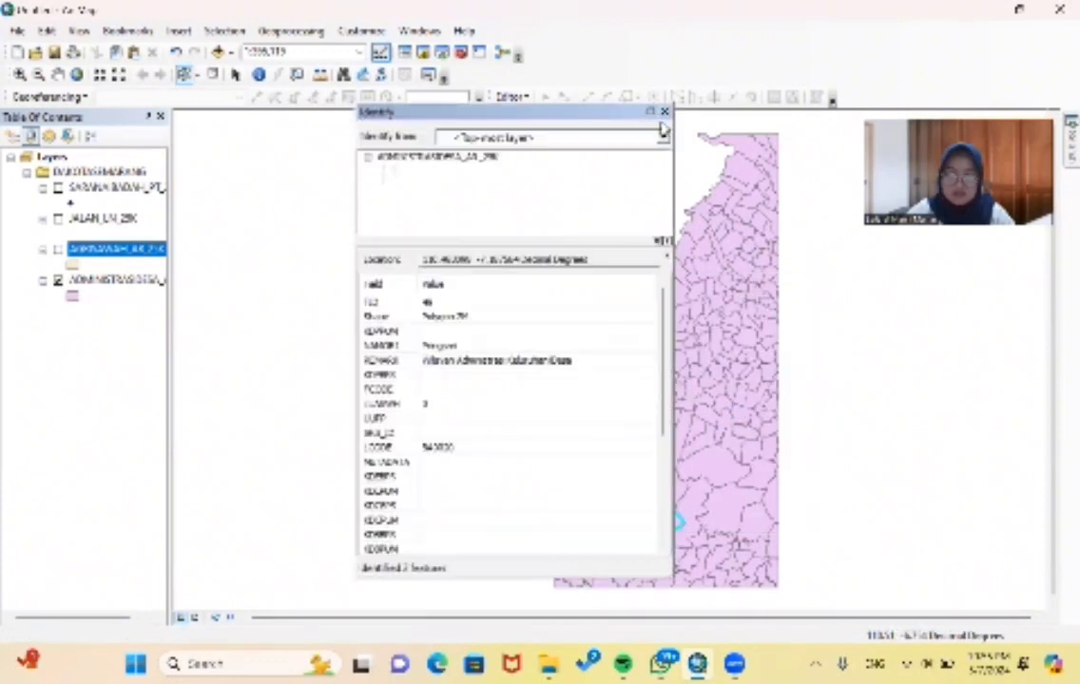
{"action": "left_click", "coordinate": [663, 111]}
- Reopen the Pringapus search results and locate the village-name match on the map again
{"action": "left_click", "coordinate": [340, 76]}
{"action": "key", "text": "Return"}
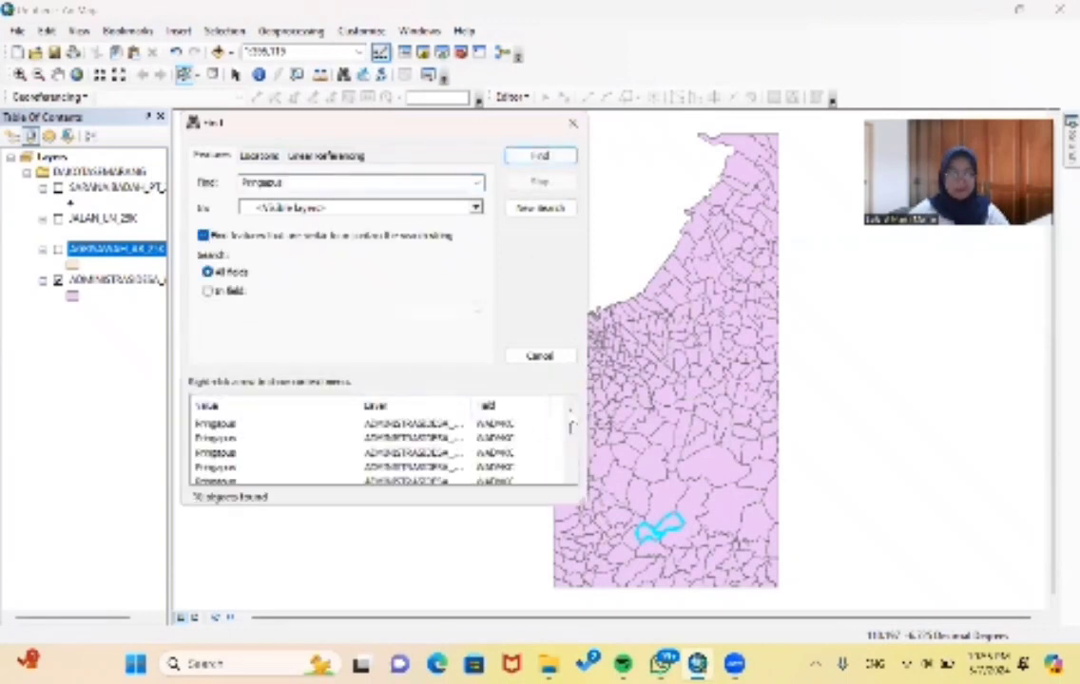
{"action": "scroll", "coordinate": [568, 422], "scroll_direction": "down", "scroll_amount": 2}
{"action": "left_click", "coordinate": [504, 468]}
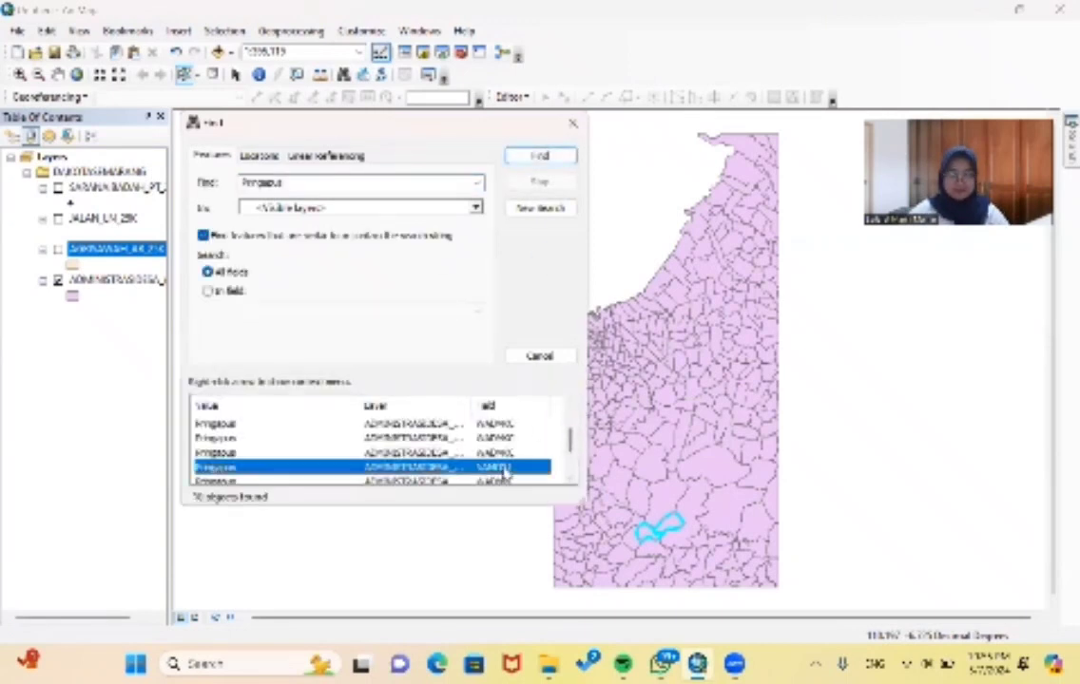
{"action": "left_click", "coordinate": [572, 123]}
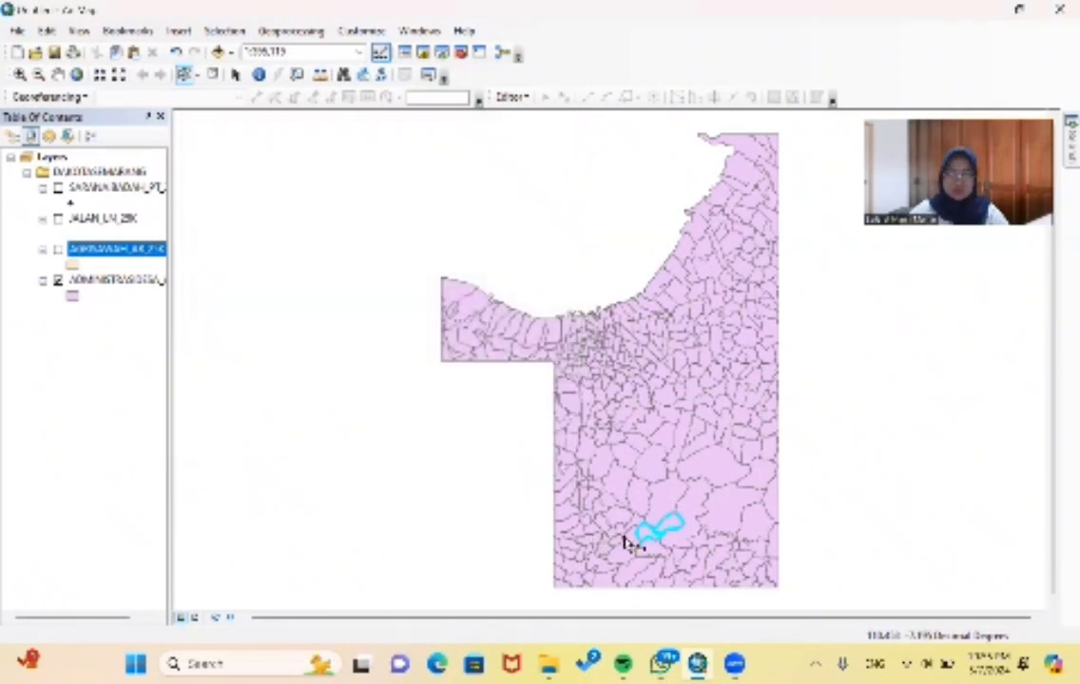
- Select the village polygon just southwest of Pringsari and identify its attributes to check for Pringapus
{"action": "right_click", "coordinate": [625, 540]}
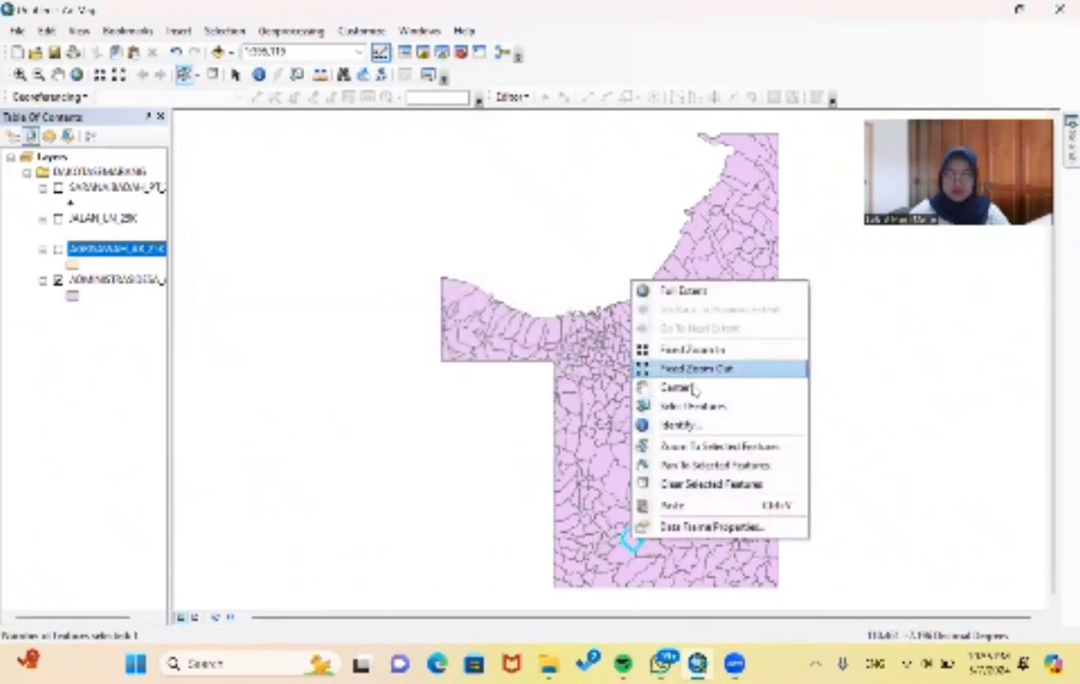
{"action": "left_click", "coordinate": [678, 425]}
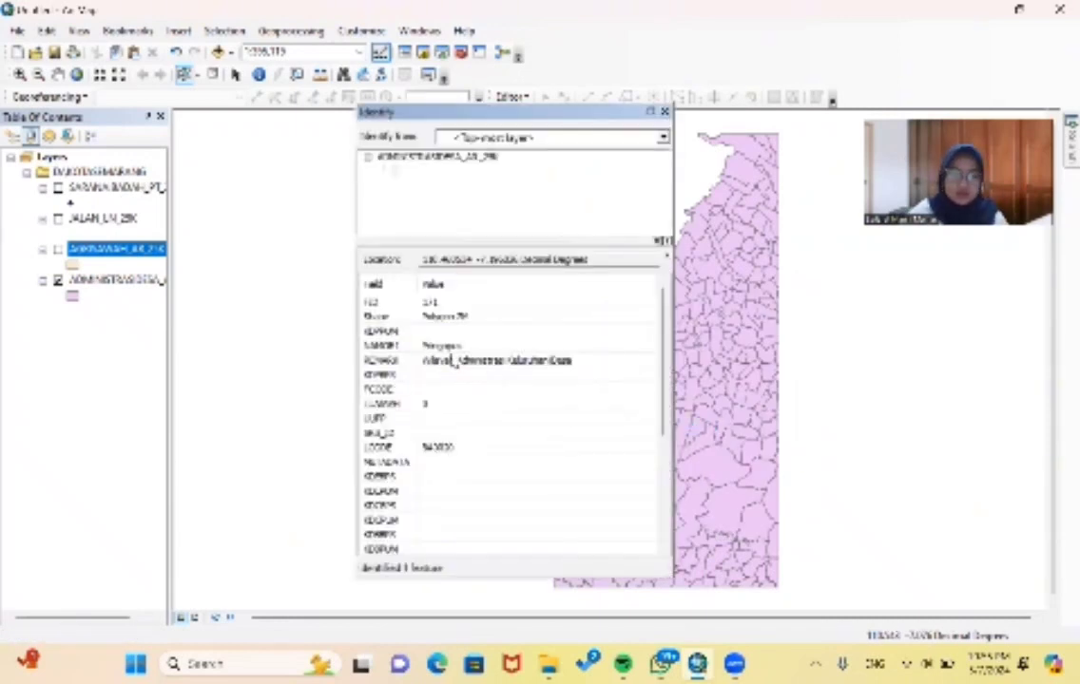
- Export the selected Pringapus polygon as a shapefile in D:\Modul 7, named with the author's name and Pringapus, and add it to the map
{"action": "left_click", "coordinate": [666, 111]}
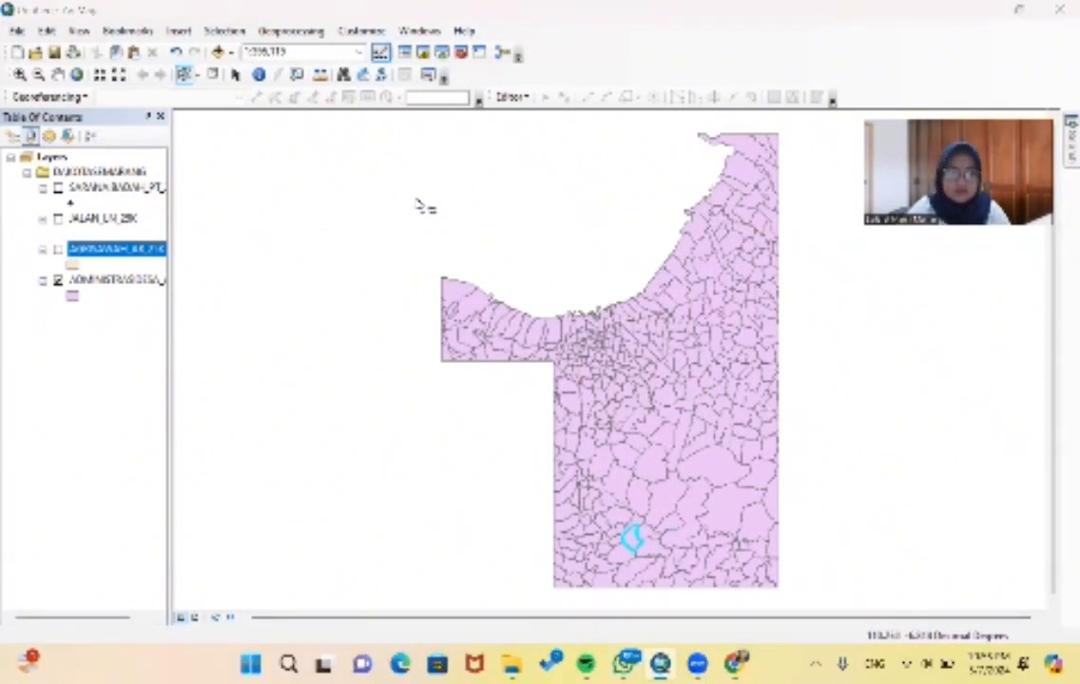
{"action": "left_click", "coordinate": [140, 280]}
{"action": "right_click", "coordinate": [141, 279]}
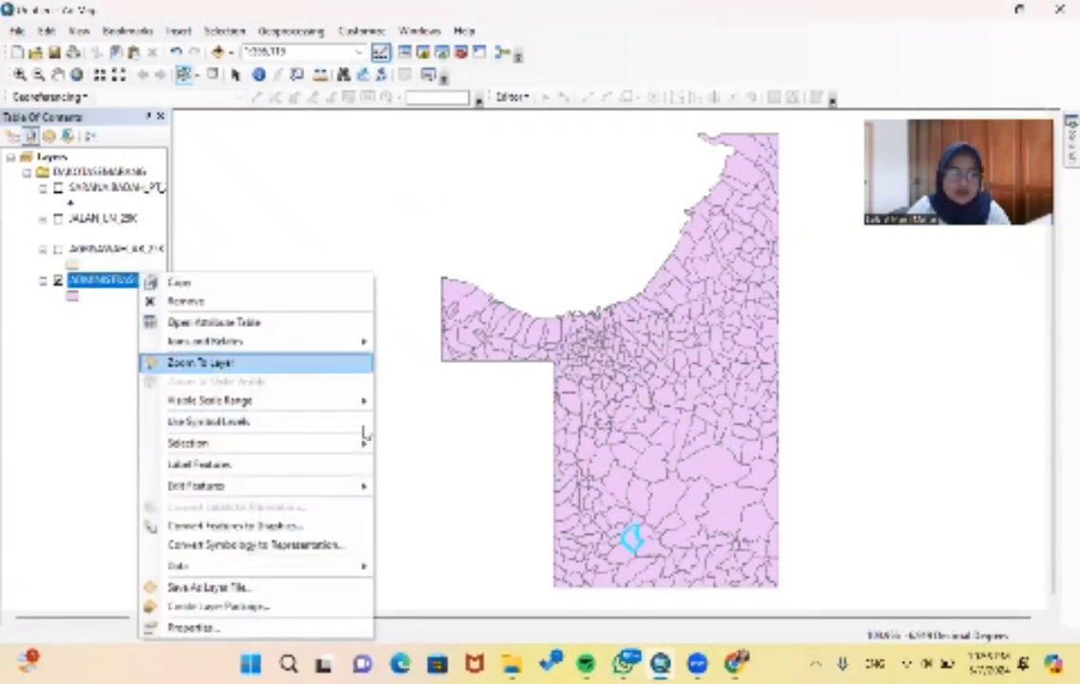
{"action": "mouse_move", "coordinate": [328, 568]}
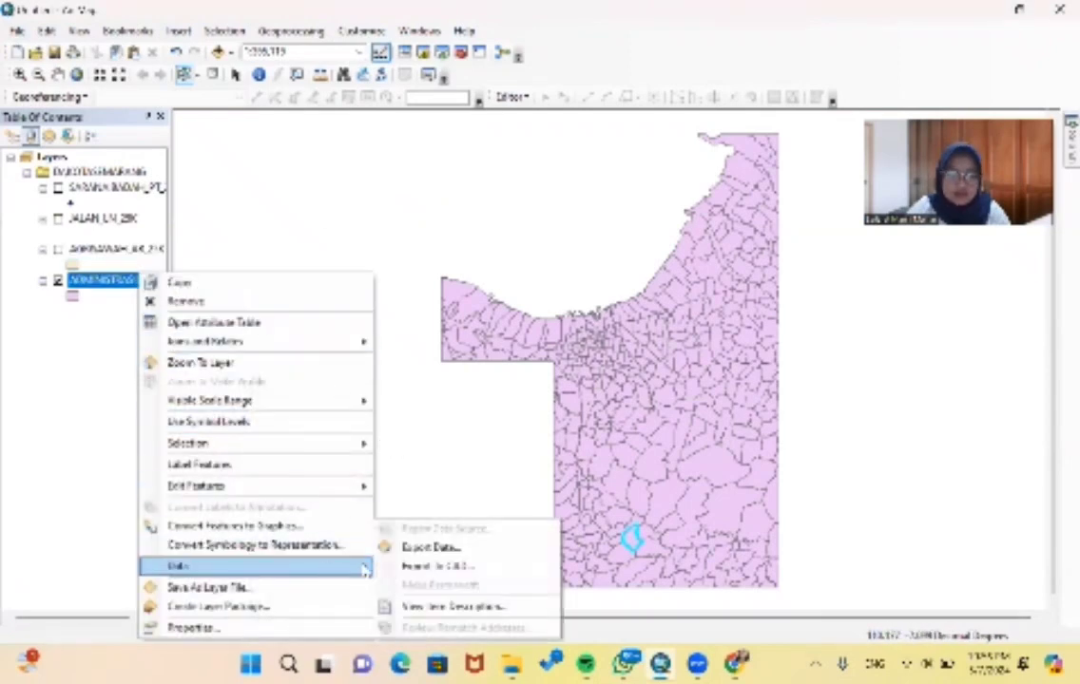
{"action": "left_click", "coordinate": [439, 548]}
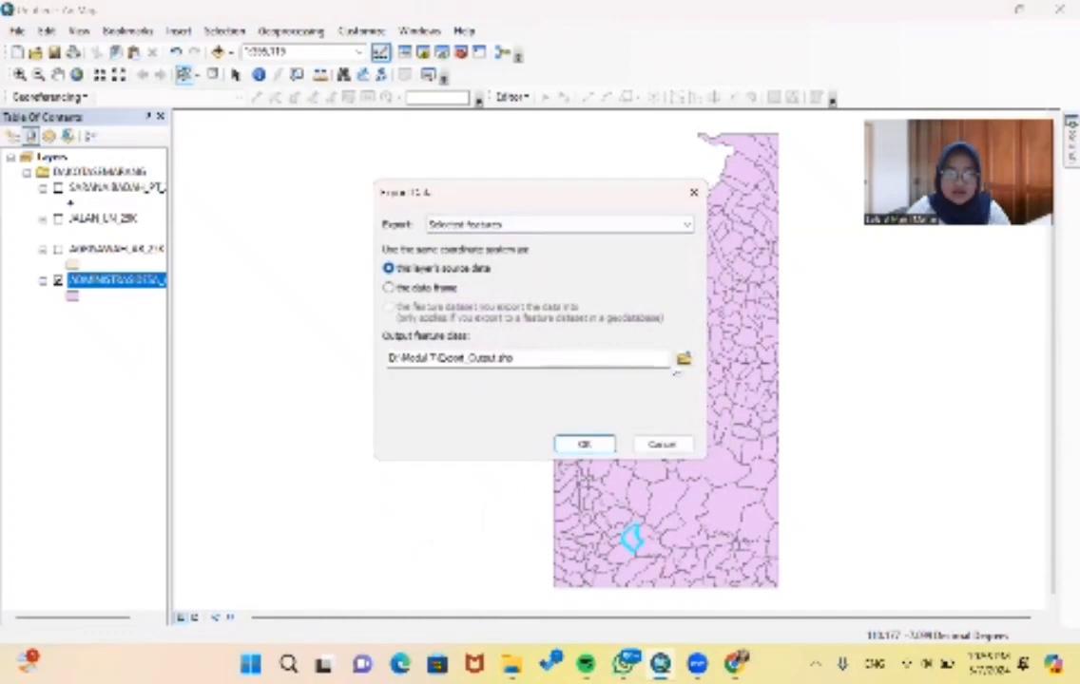
{"action": "left_click", "coordinate": [684, 357]}
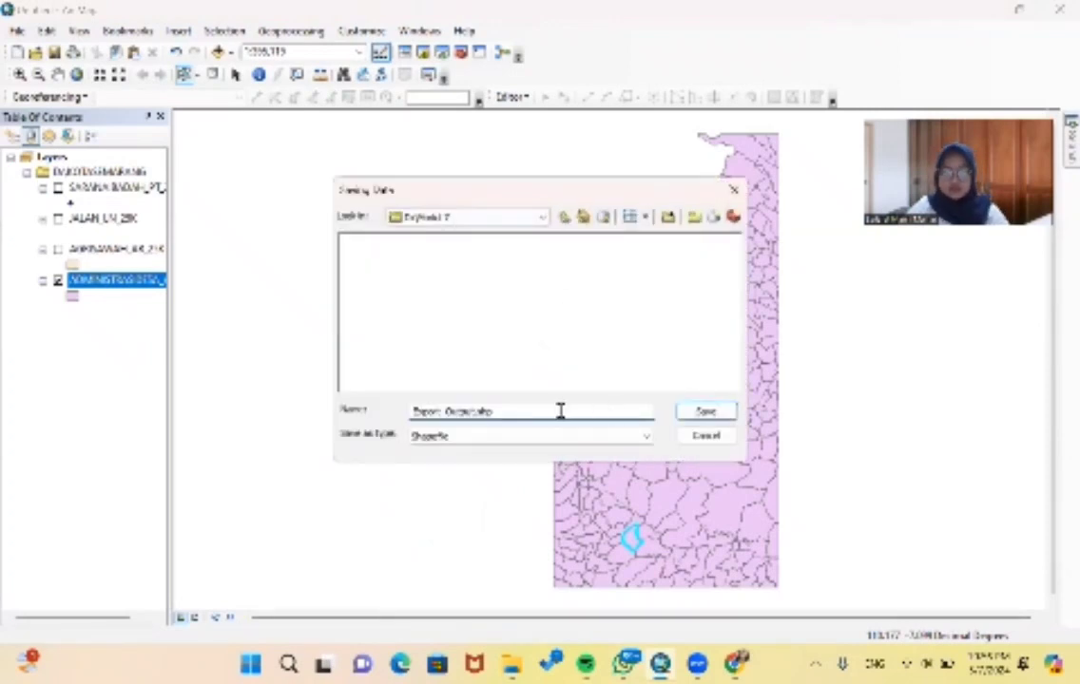
{"action": "double_click", "coordinate": [451, 408]}
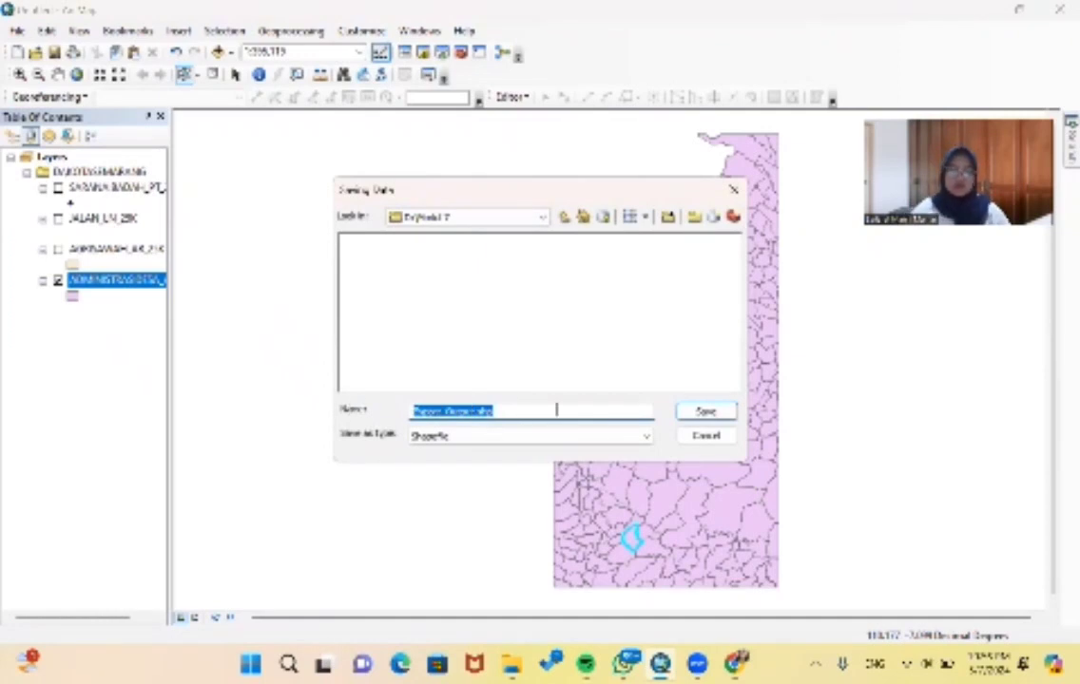
{"action": "key", "text": "BackSpace"}
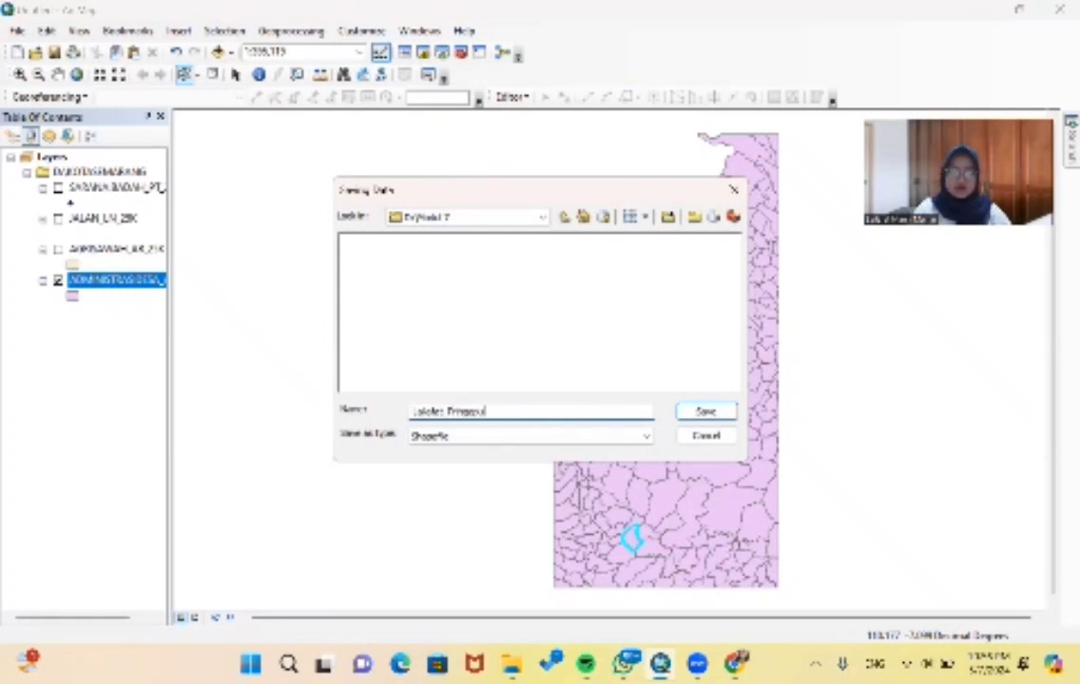
{"action": "left_click", "coordinate": [697, 415]}
{"action": "left_click", "coordinate": [582, 444]}
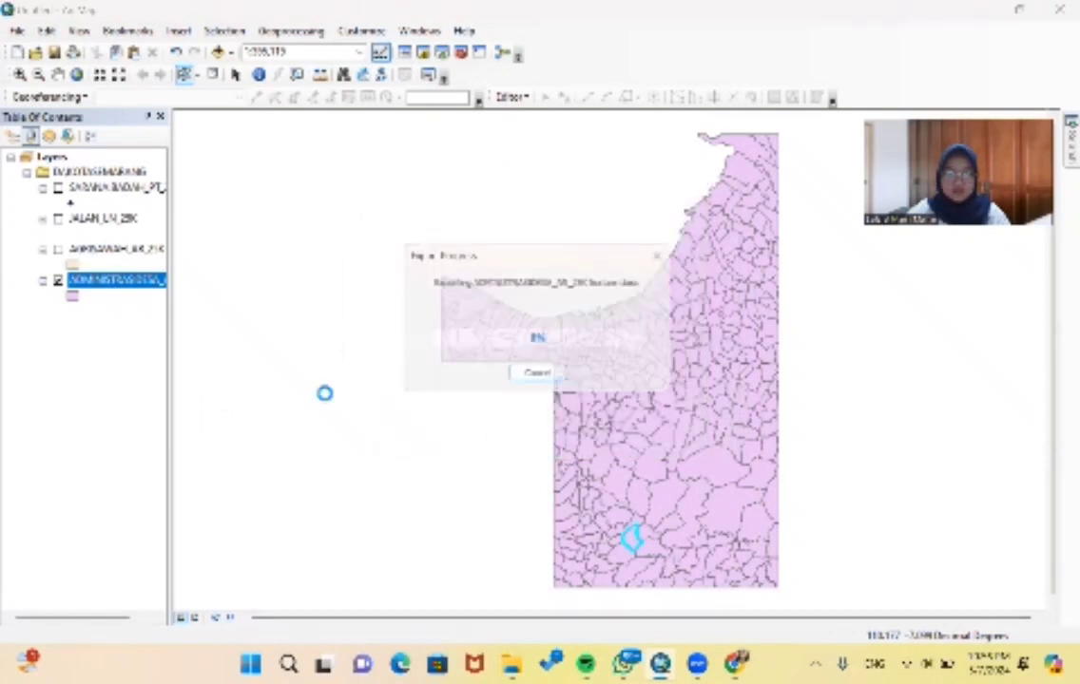
{"action": "left_click", "coordinate": [593, 392]}
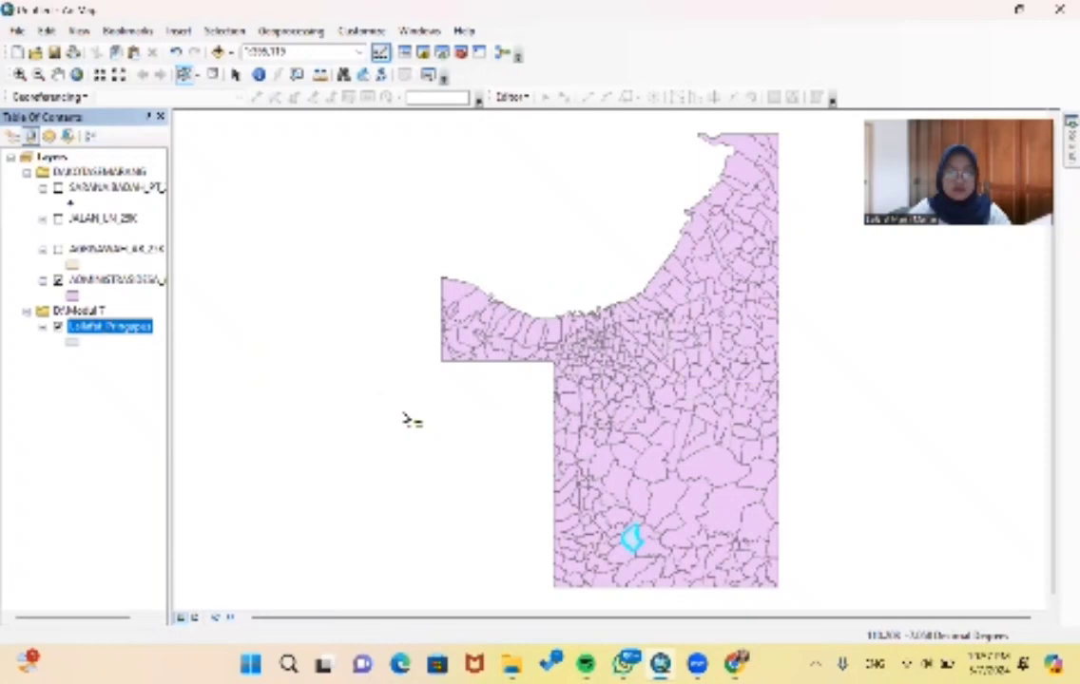
- Zoom to the exported Pringapus layer and hide the ADMINISTRASIDESA_AR_25K layer
{"action": "right_click", "coordinate": [141, 327]}
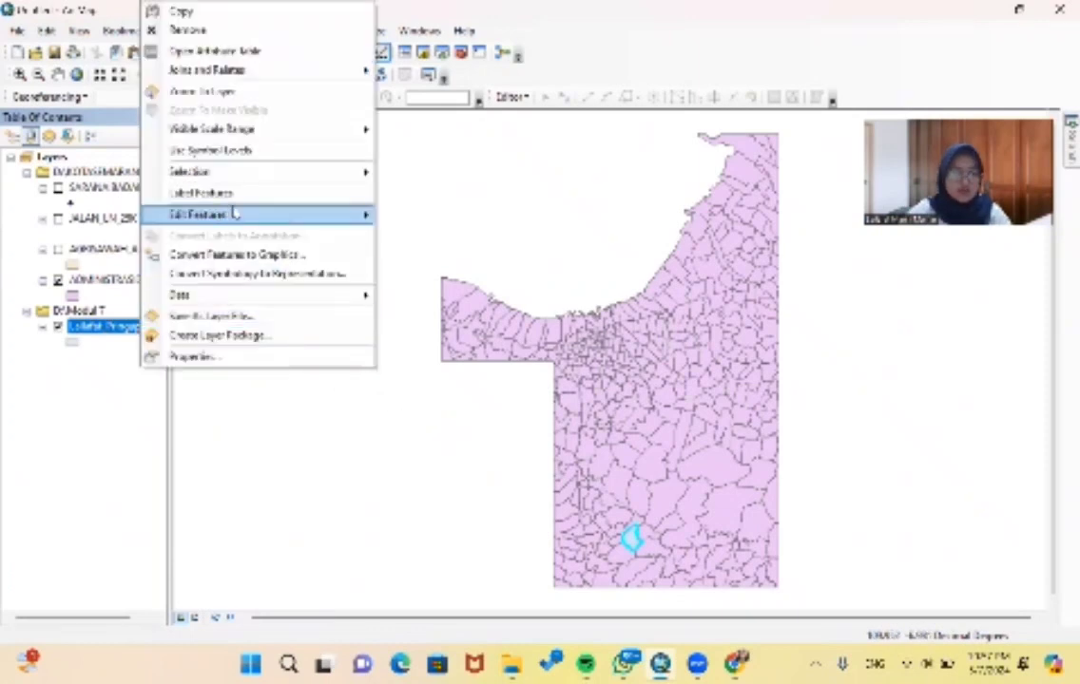
{"action": "mouse_move", "coordinate": [269, 167]}
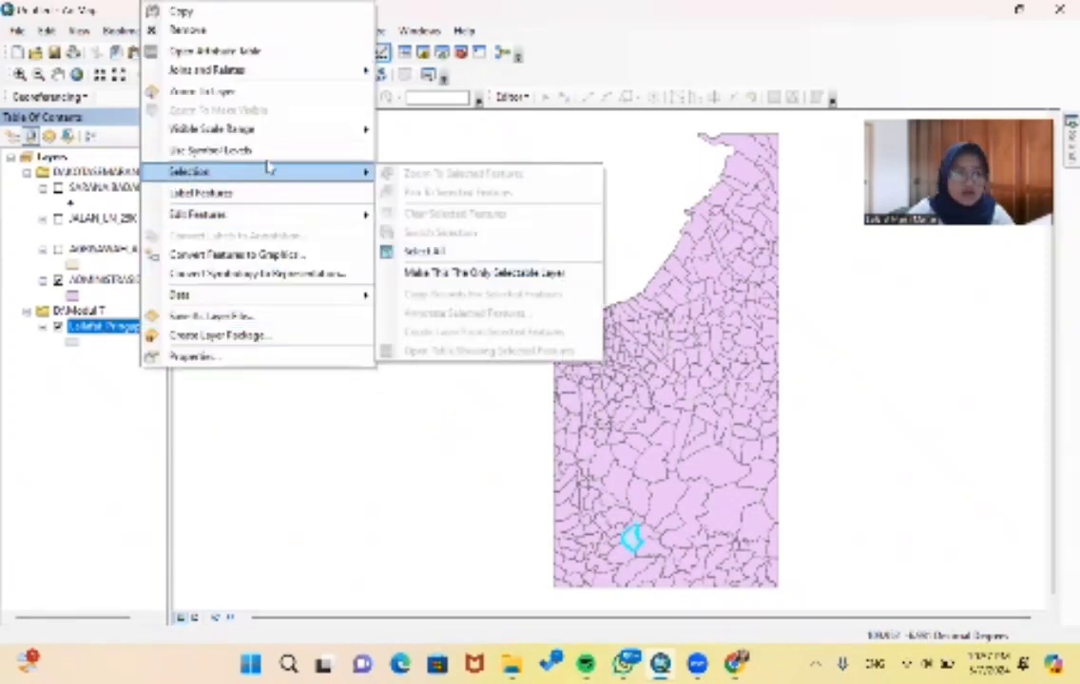
{"action": "left_click", "coordinate": [263, 93]}
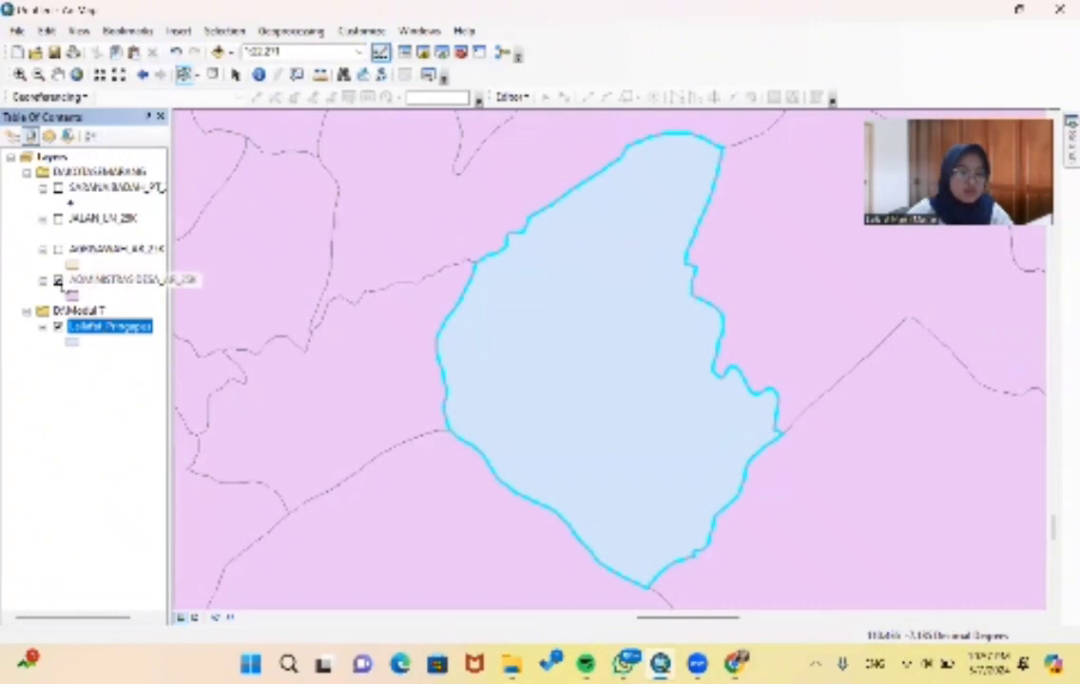
{"action": "left_click", "coordinate": [58, 280]}
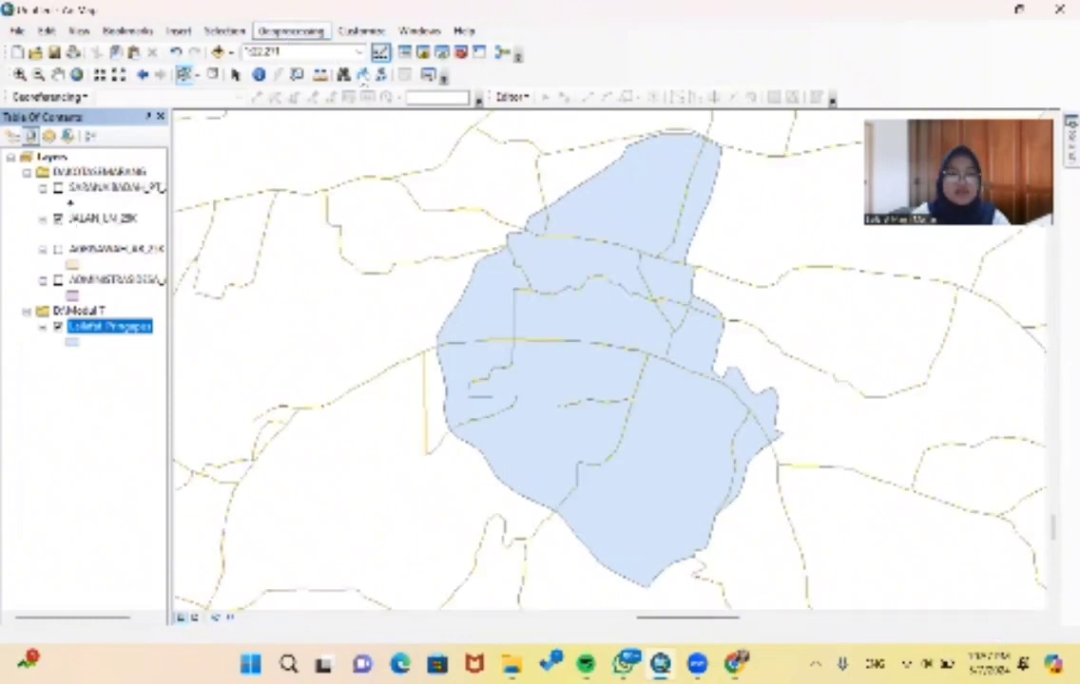
- Set up a Clip with JALAN_LN_25K as the input features and the exported Pringapus layer as the clip features
{"action": "left_click", "coordinate": [313, 36]}
{"action": "left_click", "coordinate": [275, 67]}
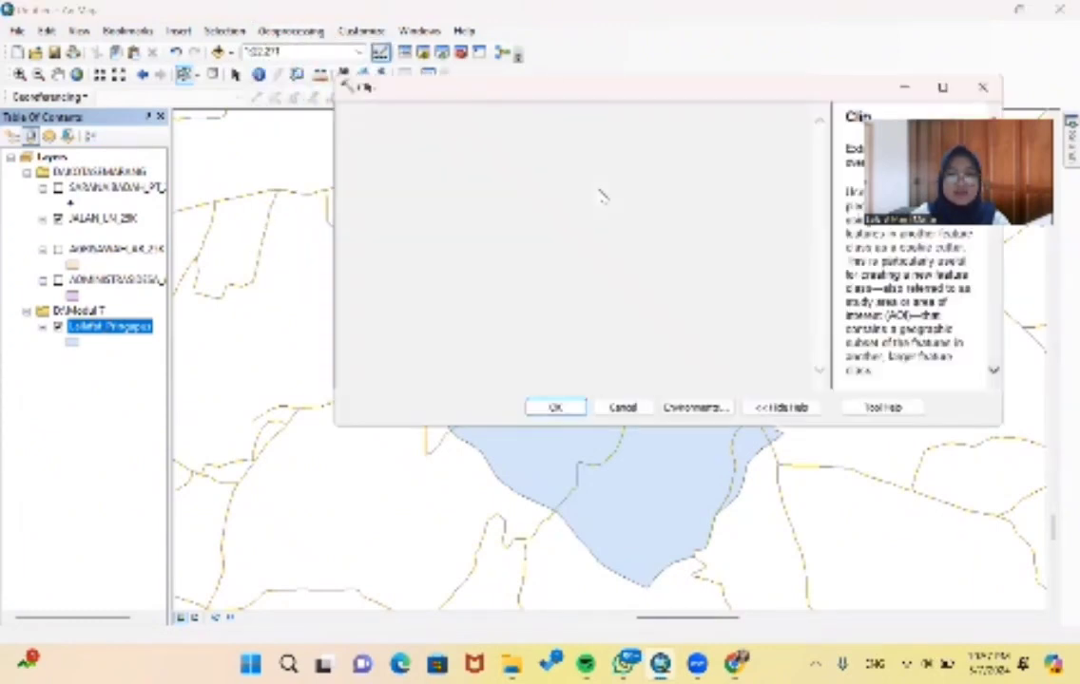
{"action": "left_click", "coordinate": [766, 136]}
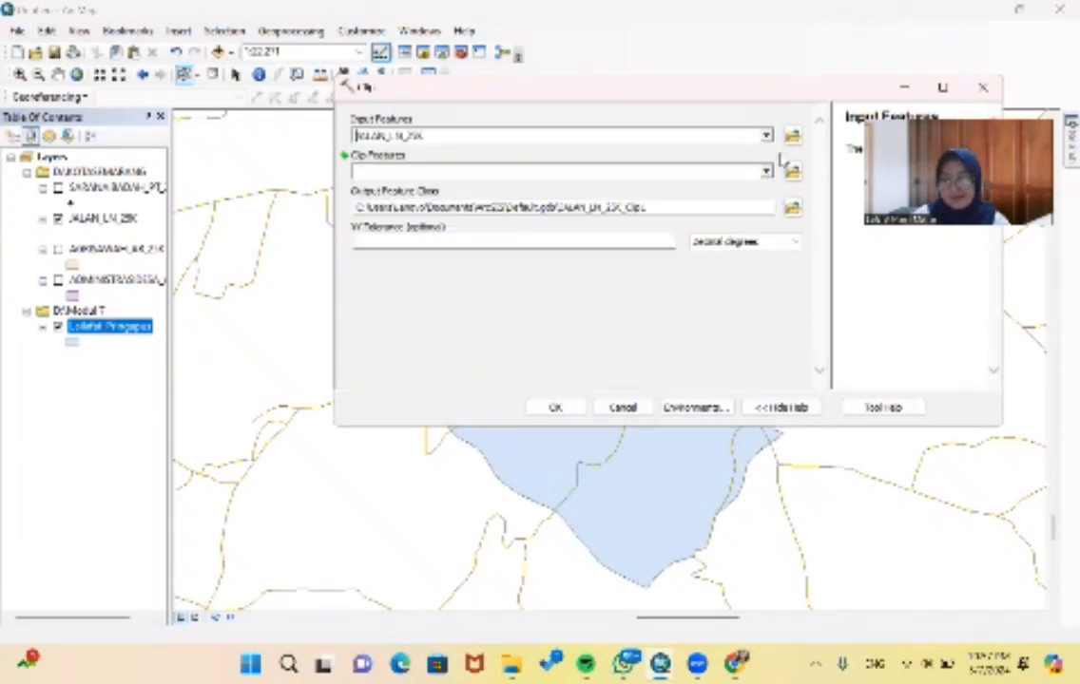
{"action": "left_click", "coordinate": [766, 172]}
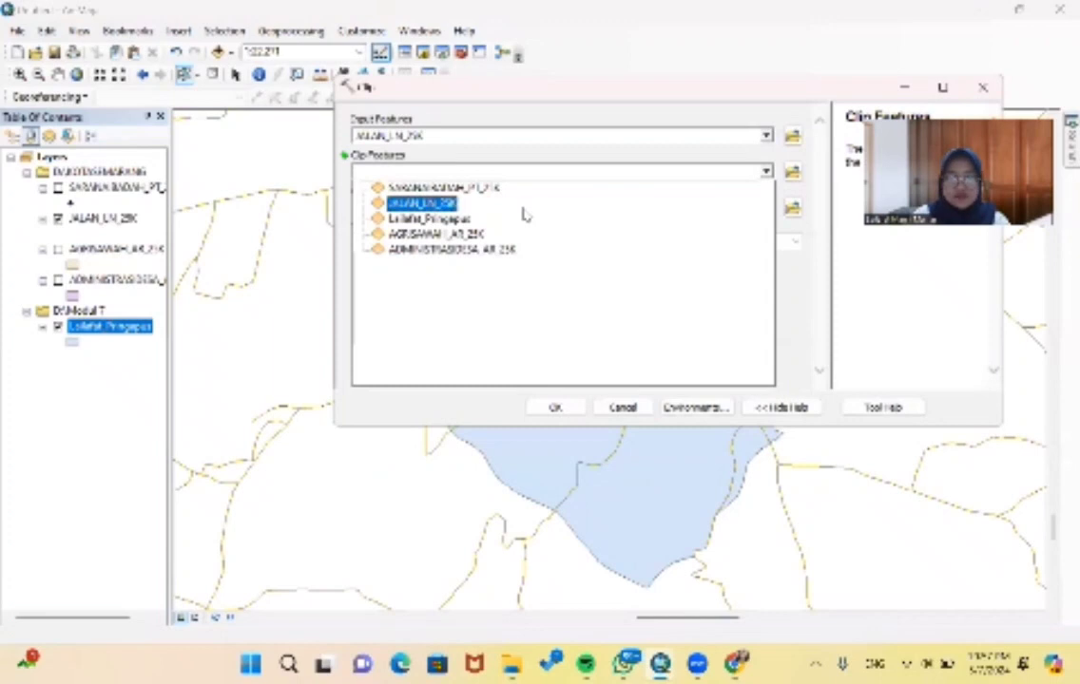
{"action": "left_click", "coordinate": [453, 220]}
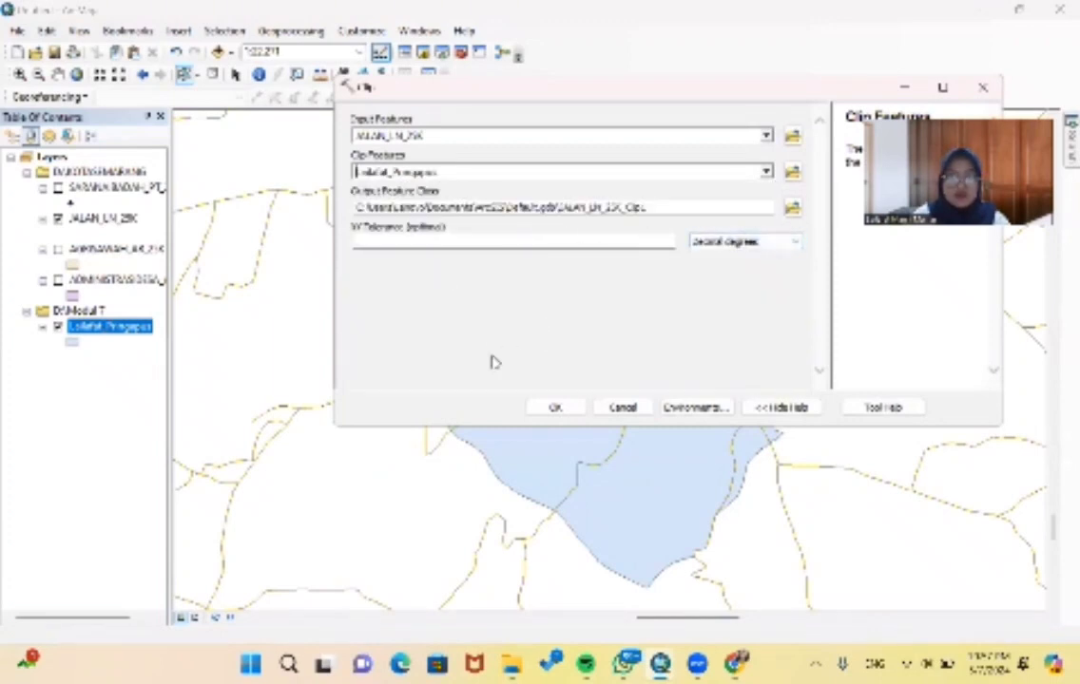
- Run the road clip with its output saved as Jalan_clip in D:\Modul 7, and hide the original JALAN_LN_25K layer
{"action": "left_click", "coordinate": [793, 207]}
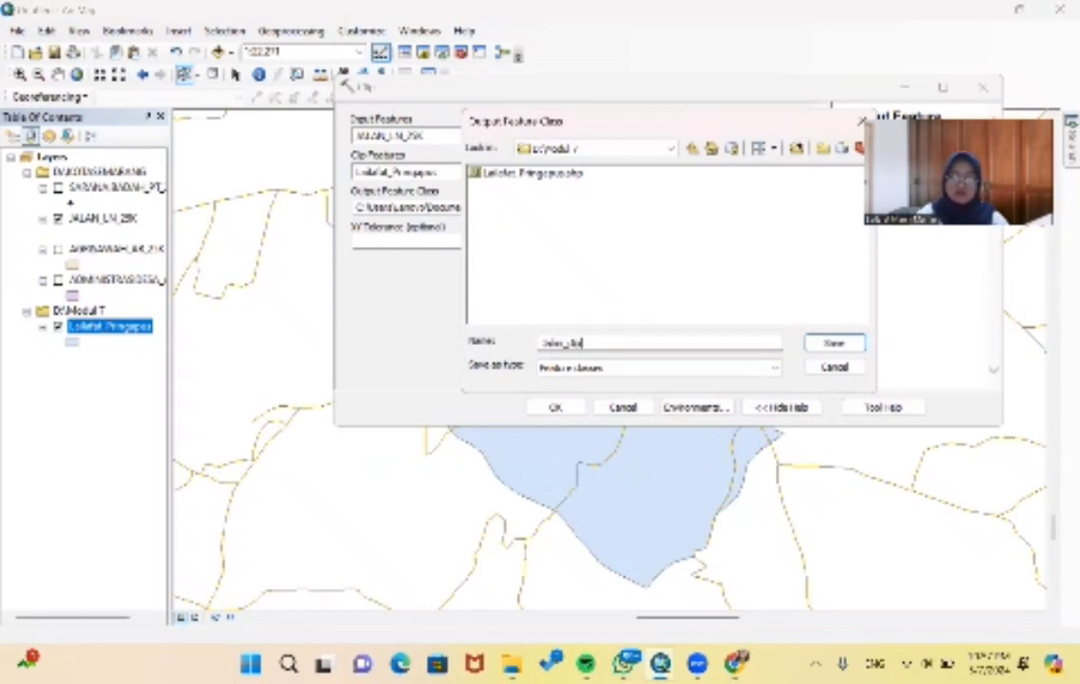
{"action": "type", "text": "Jalan_clip"}
{"action": "key", "text": "Return"}
{"action": "left_click", "coordinate": [555, 407]}
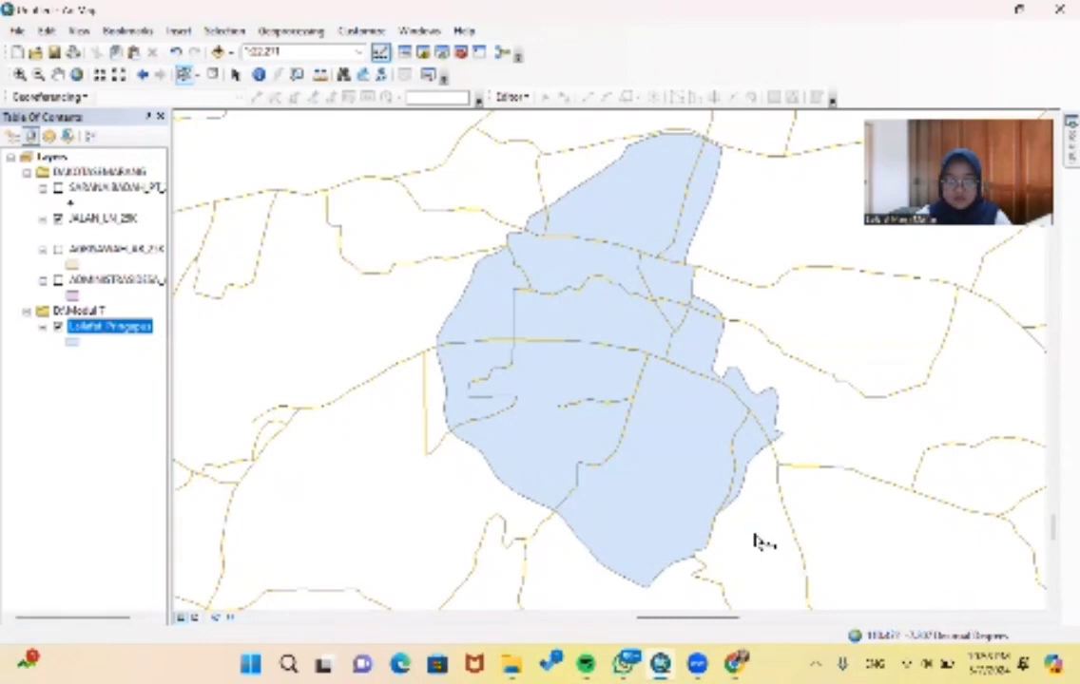
{"action": "left_click", "coordinate": [813, 563]}
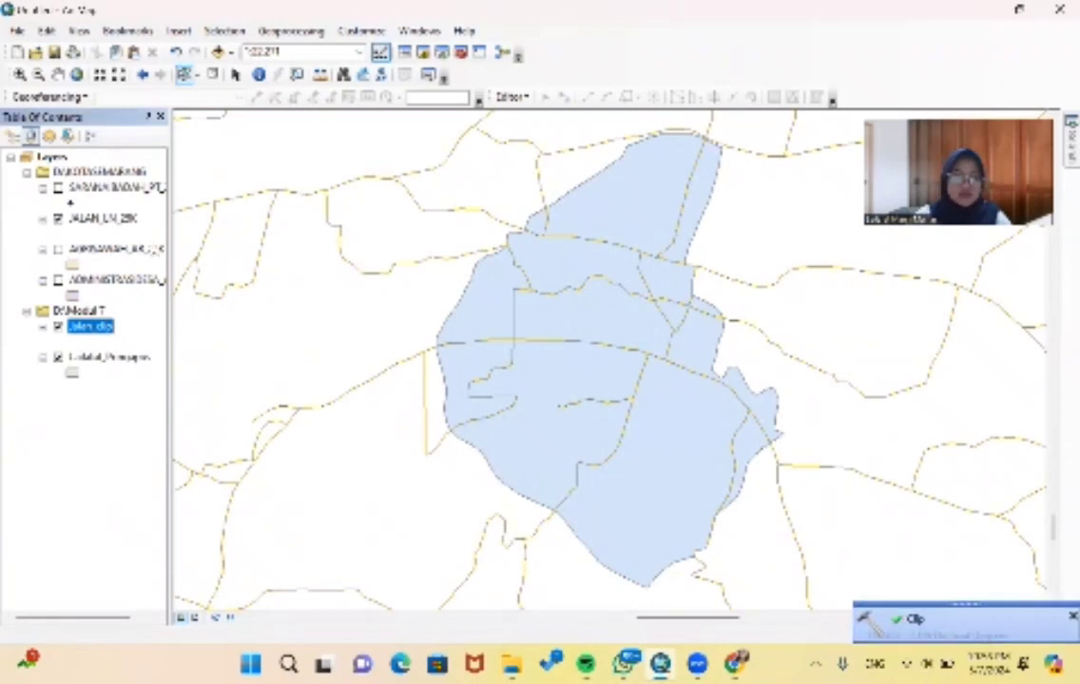
{"action": "left_click", "coordinate": [58, 217]}
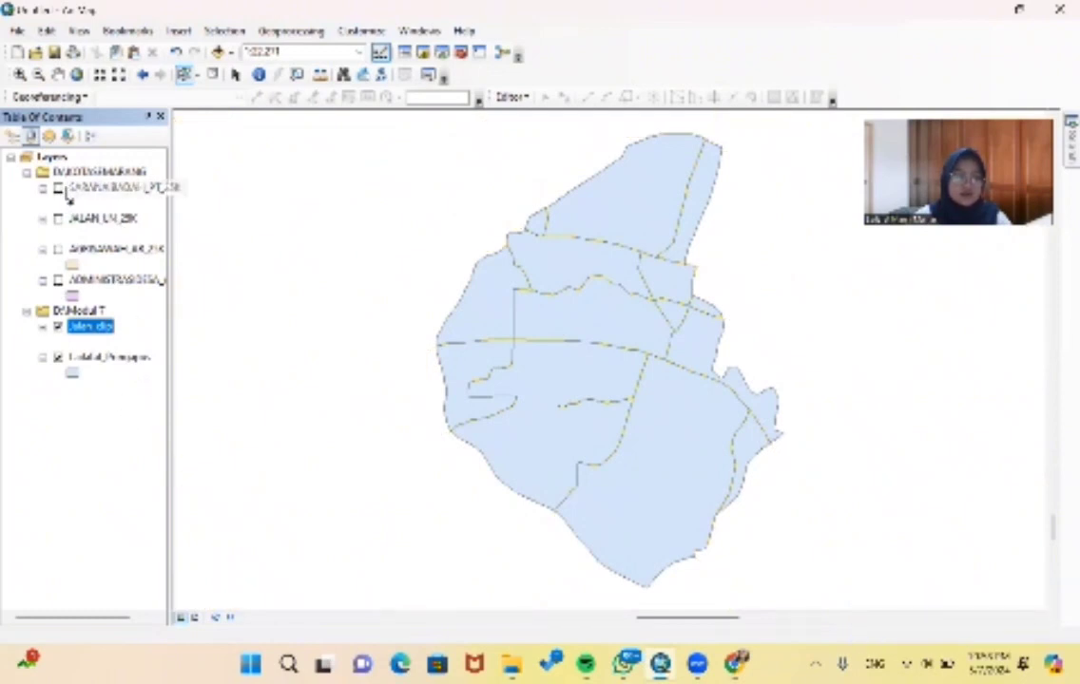
- Show SARANAIBADAH_PT_25K and set up a Clip of it with the exported Pringapus layer as the clip features
{"action": "left_click", "coordinate": [60, 190]}
{"action": "left_click", "coordinate": [285, 30]}
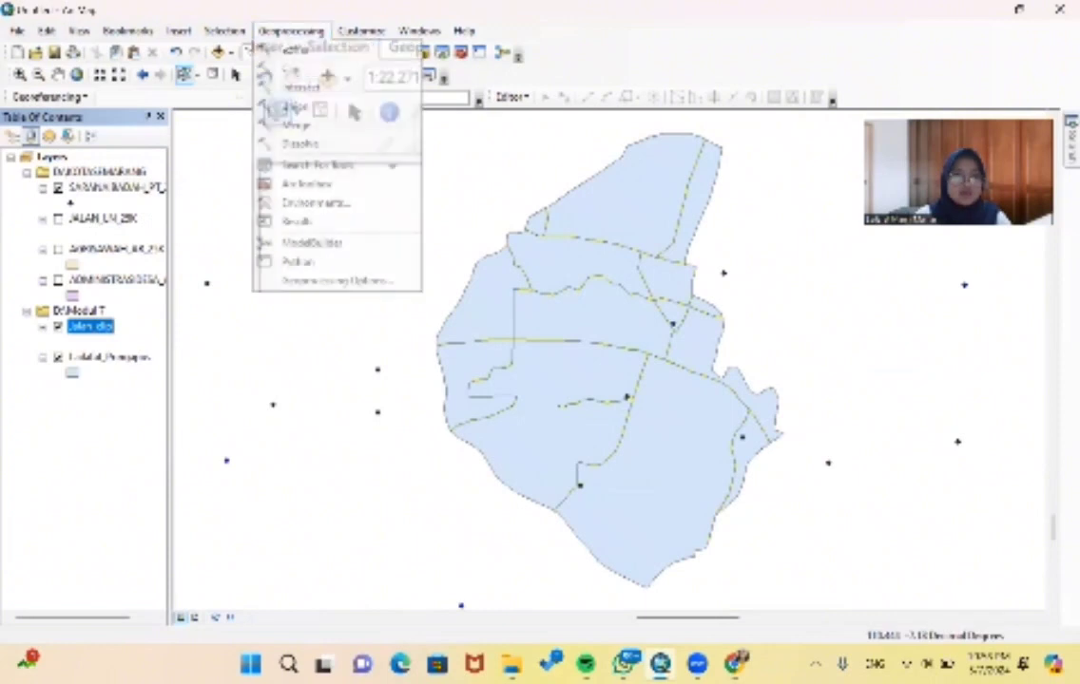
{"action": "left_click", "coordinate": [297, 70]}
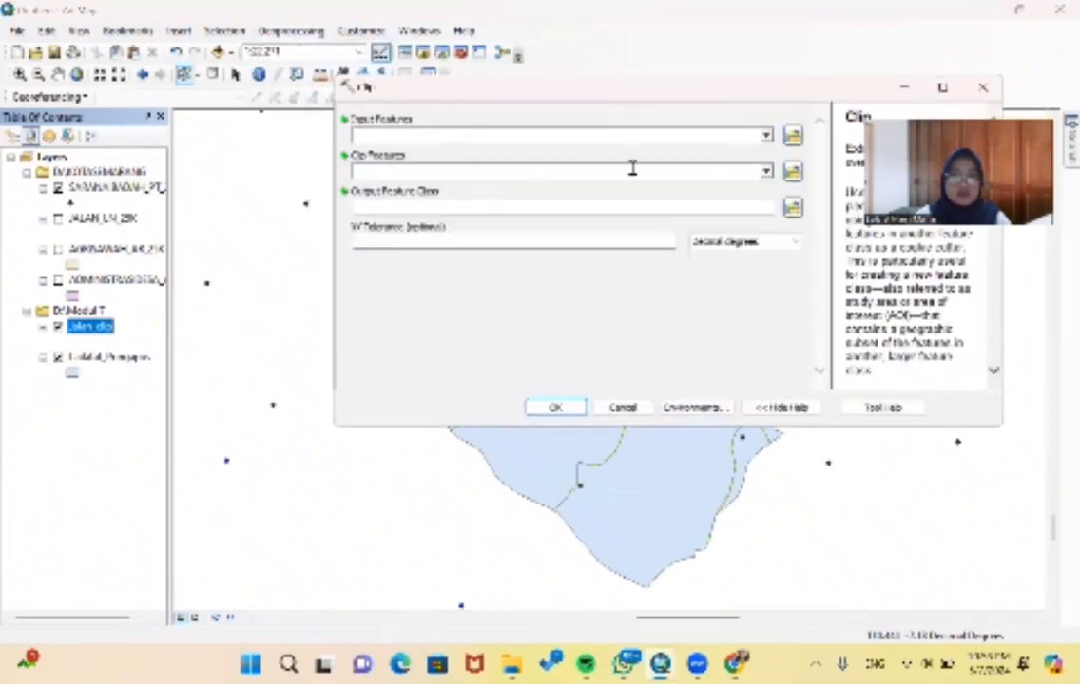
{"action": "left_click", "coordinate": [766, 135]}
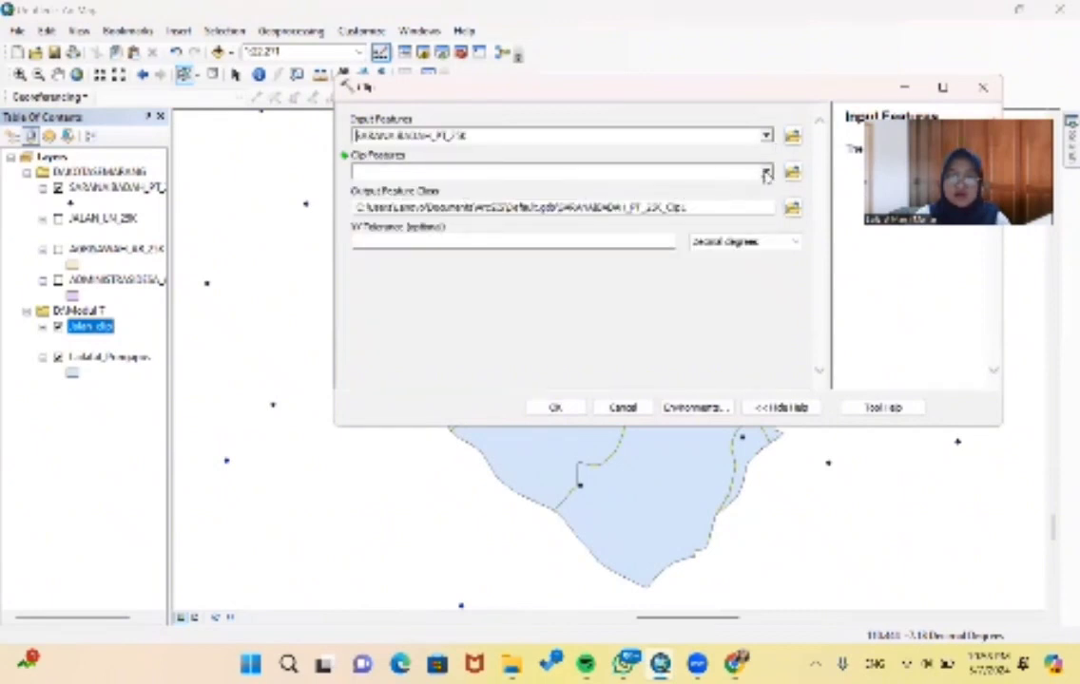
{"action": "left_click", "coordinate": [682, 170]}
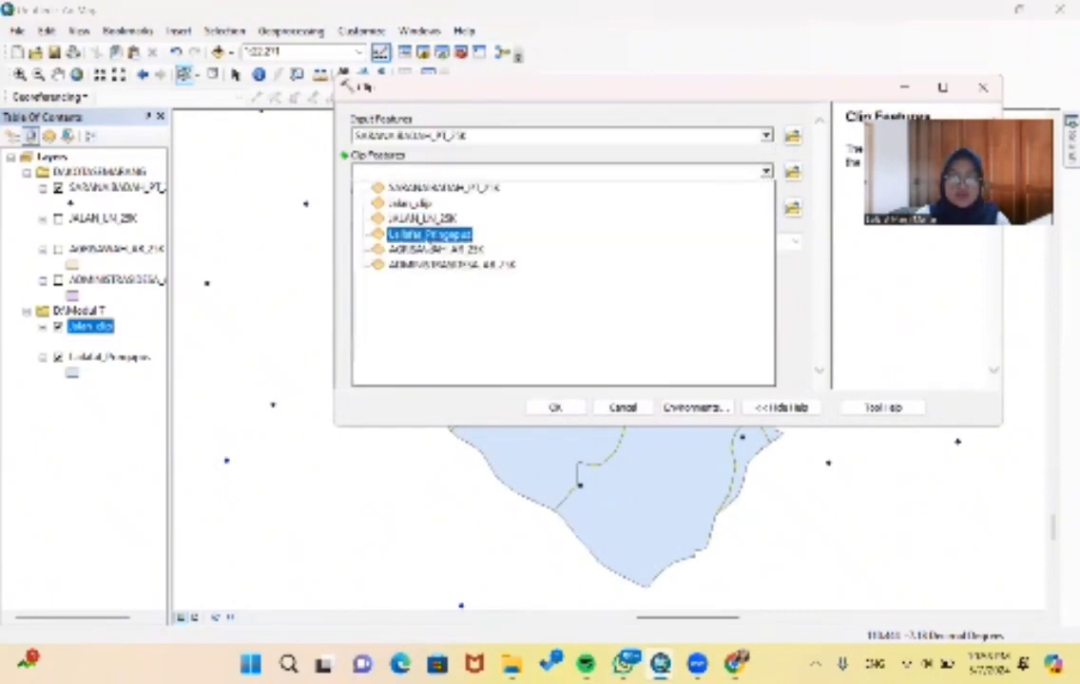
{"action": "left_click", "coordinate": [427, 235]}
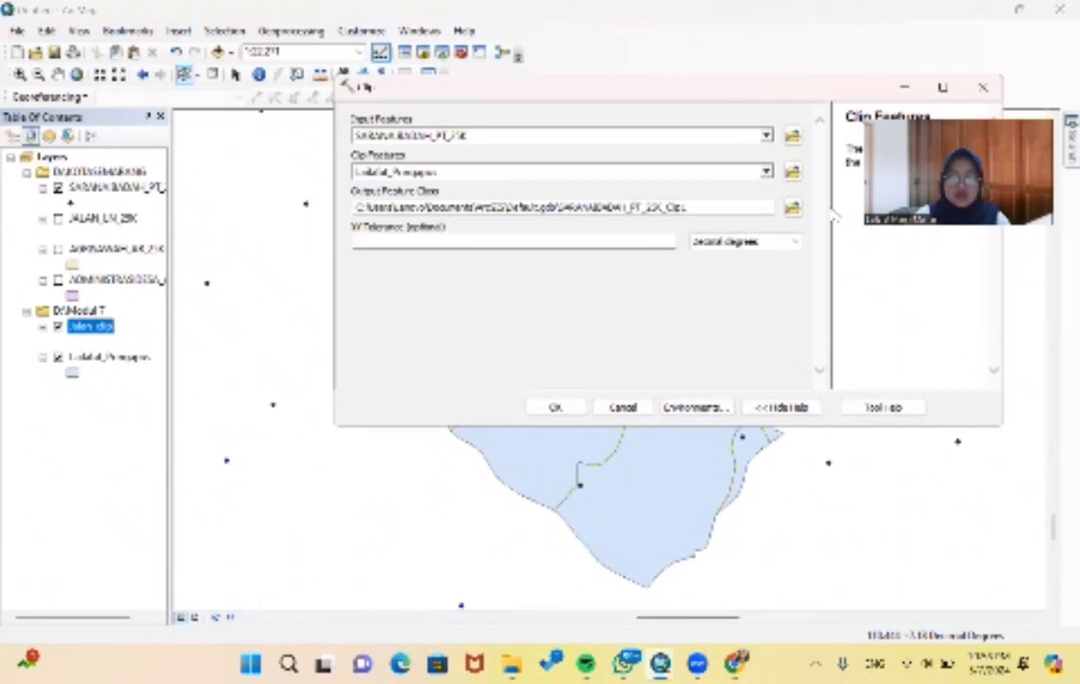
- Run the worship facility clip with its output saved as Saranaibadah_clip in D:\Modul 7
{"action": "left_click", "coordinate": [791, 207]}
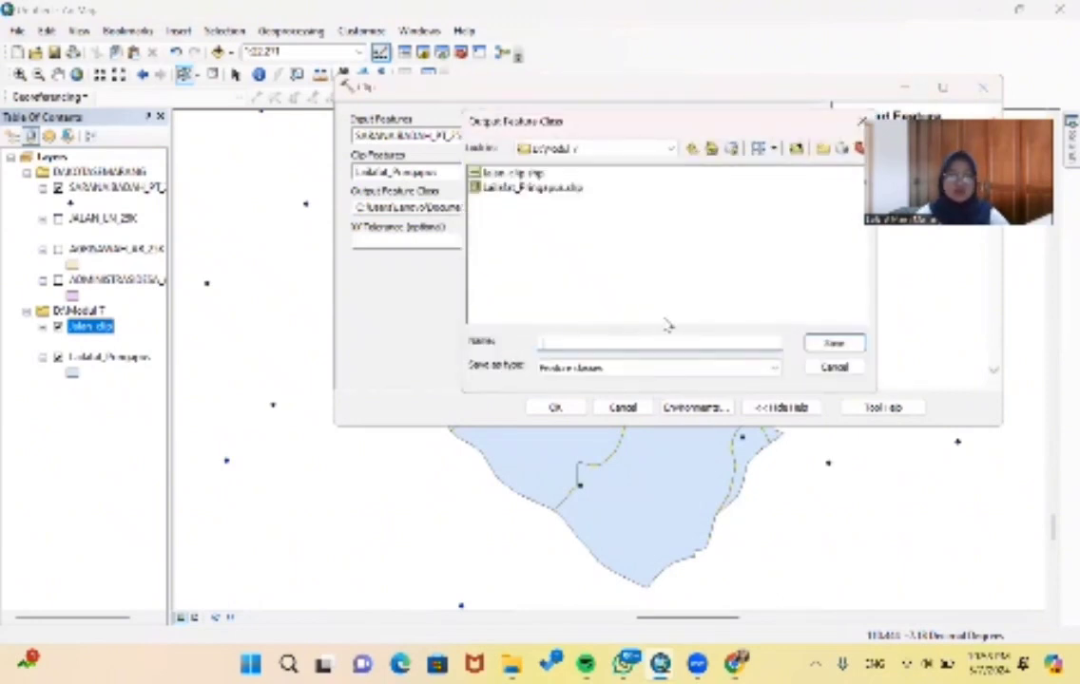
{"action": "type", "text": "Sarana"}
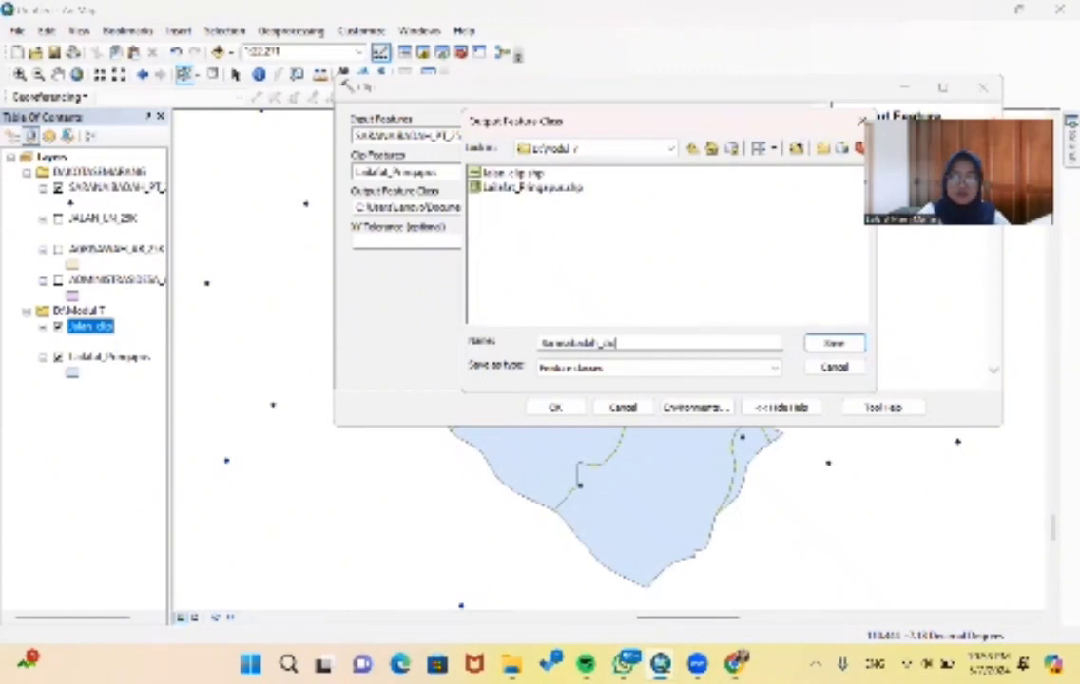
{"action": "type", "text": "ibadah_clip"}
{"action": "key", "text": "Return"}
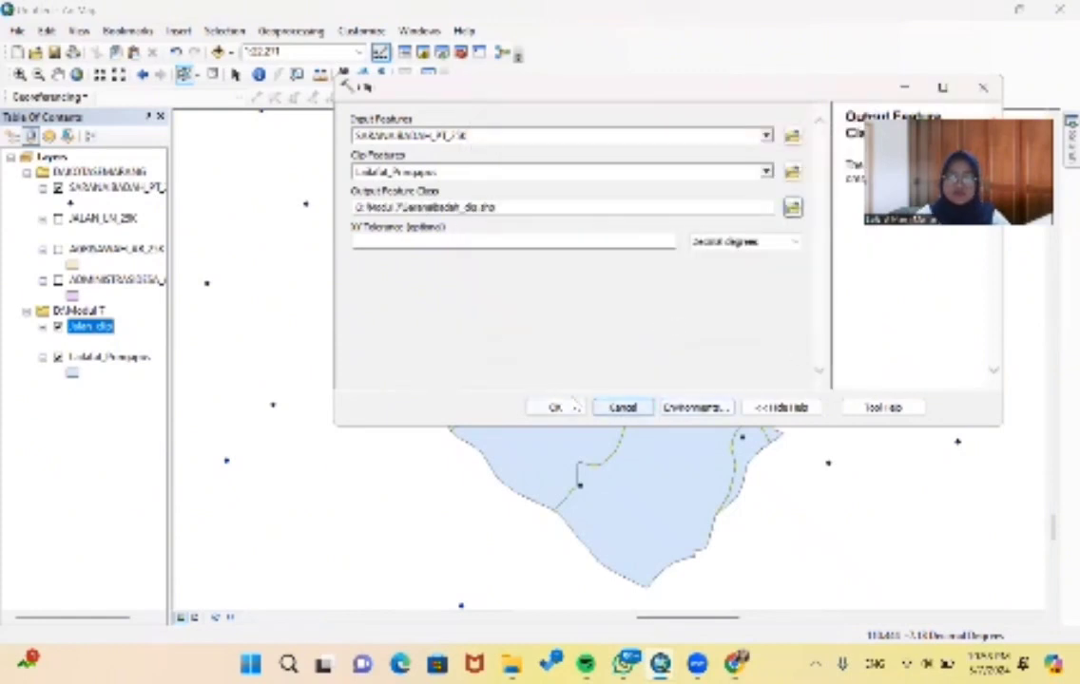
{"action": "left_click", "coordinate": [555, 407]}
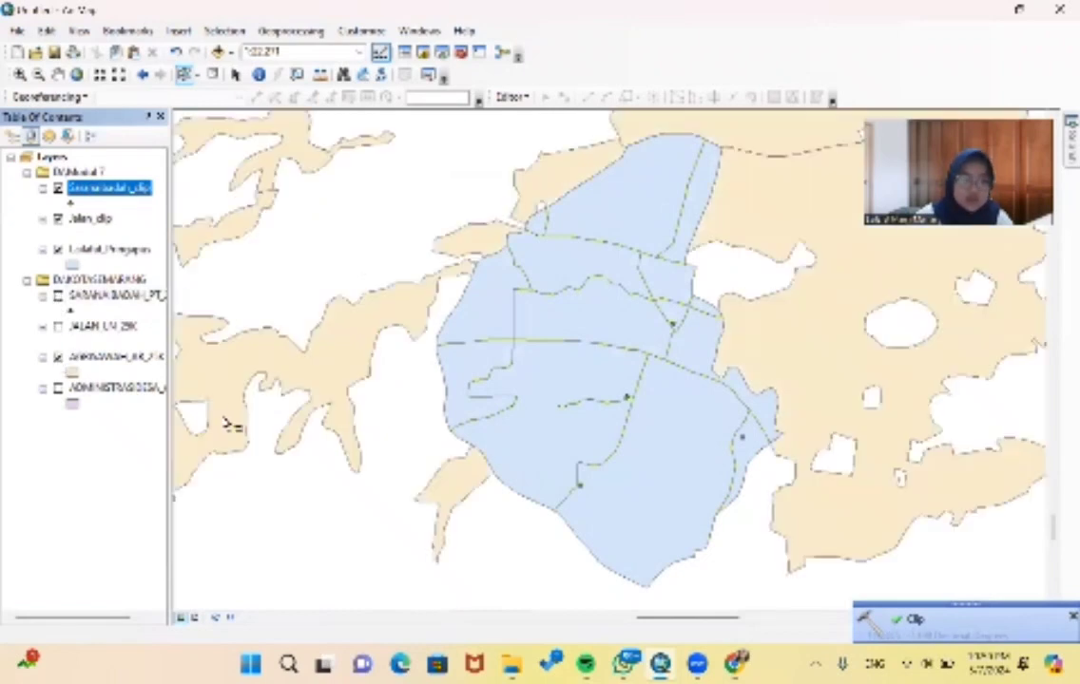
- Set up a Clip with AGRISAWAH_AR_25K as the input features and the exported Pringapus layer as the clip features
{"action": "left_click", "coordinate": [290, 30]}
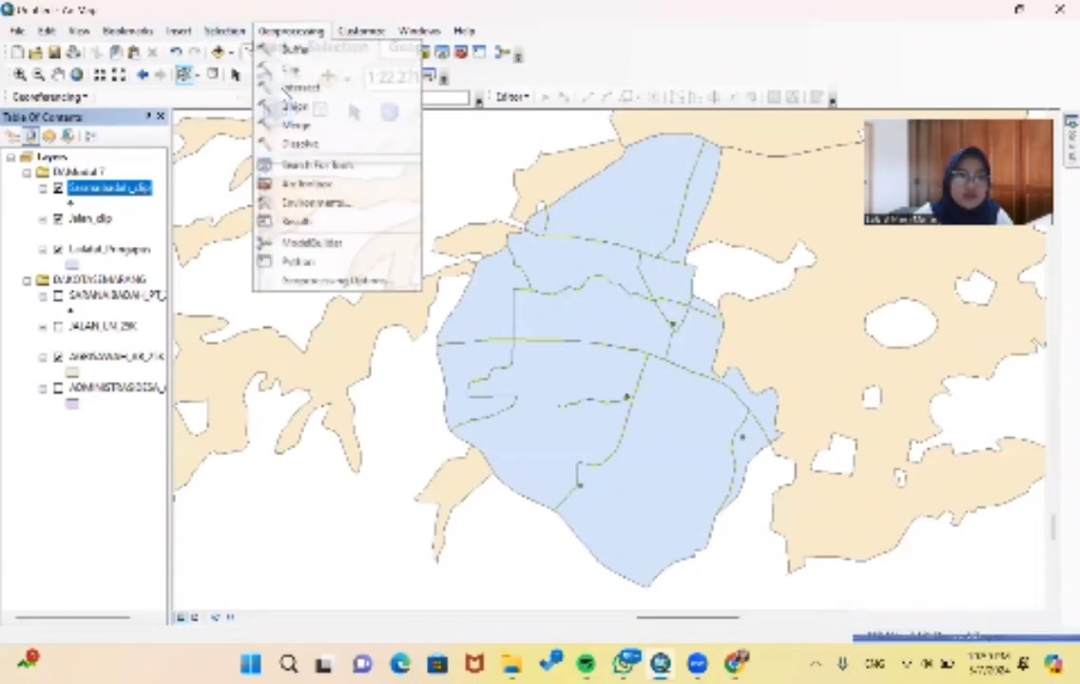
{"action": "left_click", "coordinate": [303, 72]}
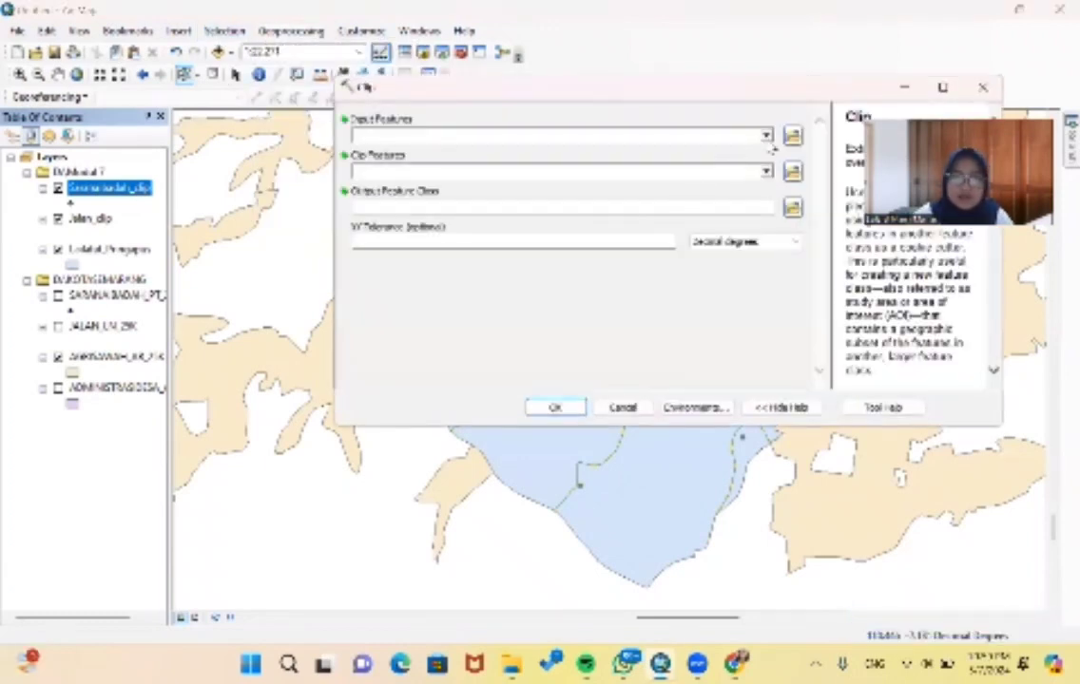
{"action": "left_click", "coordinate": [683, 133]}
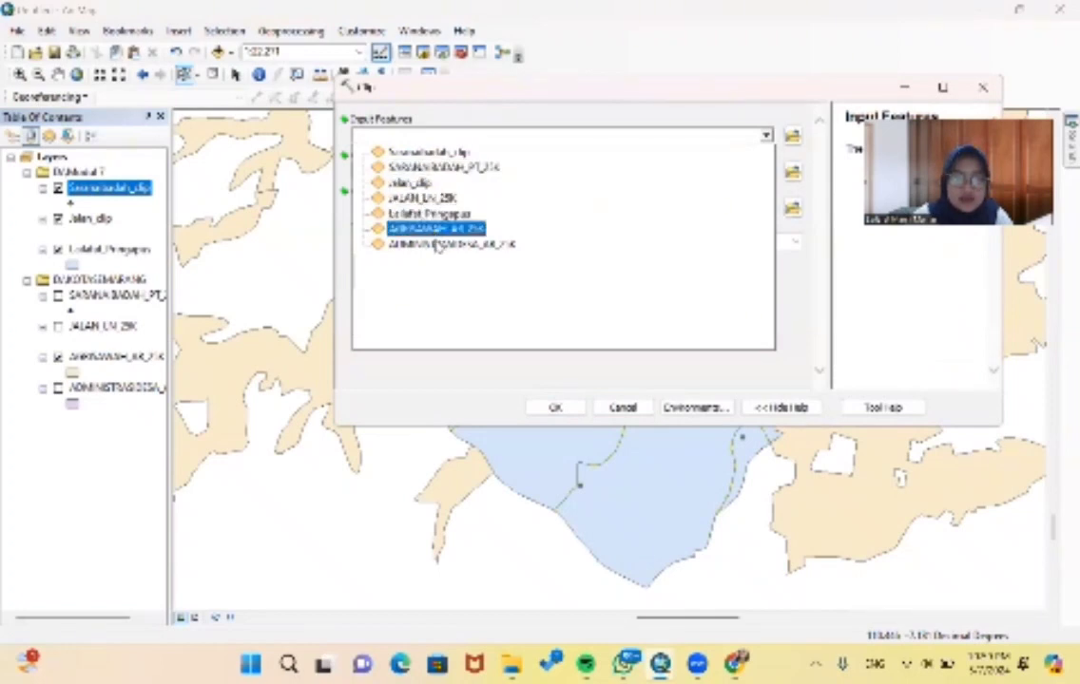
{"action": "left_click", "coordinate": [439, 231]}
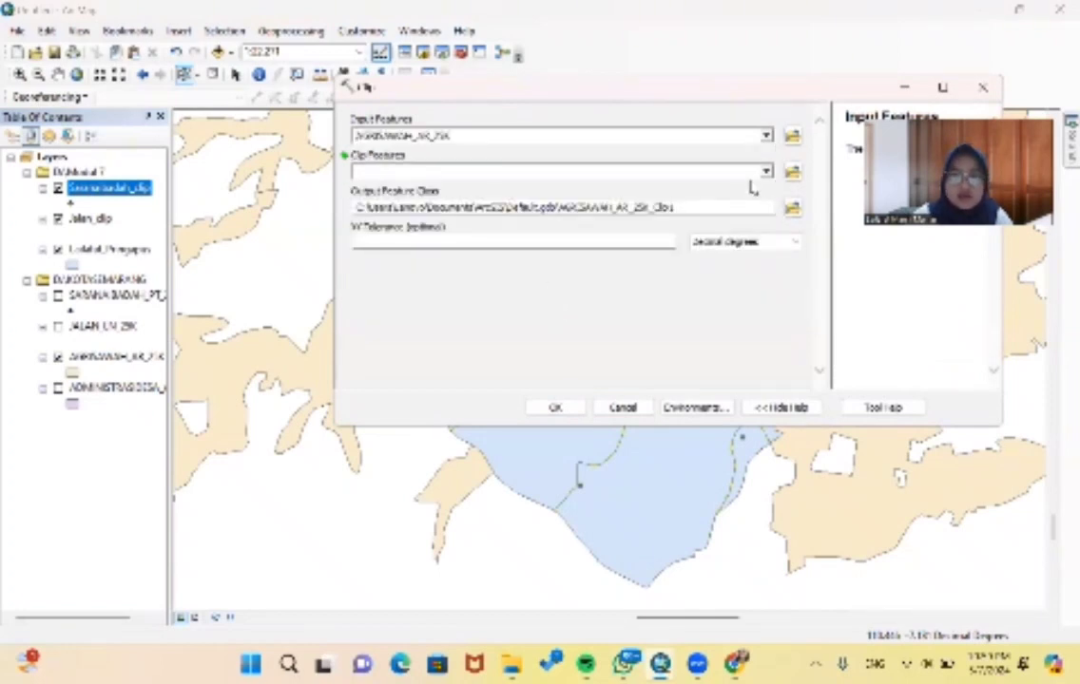
{"action": "left_click", "coordinate": [767, 172]}
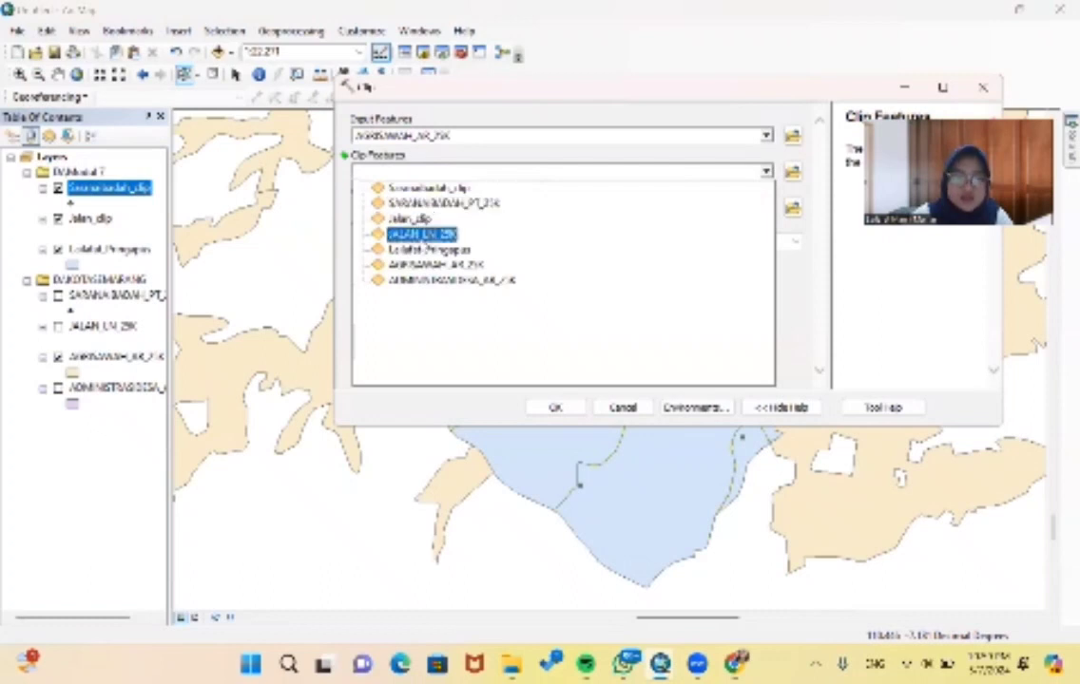
{"action": "left_click", "coordinate": [427, 251]}
- Run the rice field clip with its output saved as agrisawah_clip in D:\Modul 7
{"action": "left_click", "coordinate": [792, 207]}
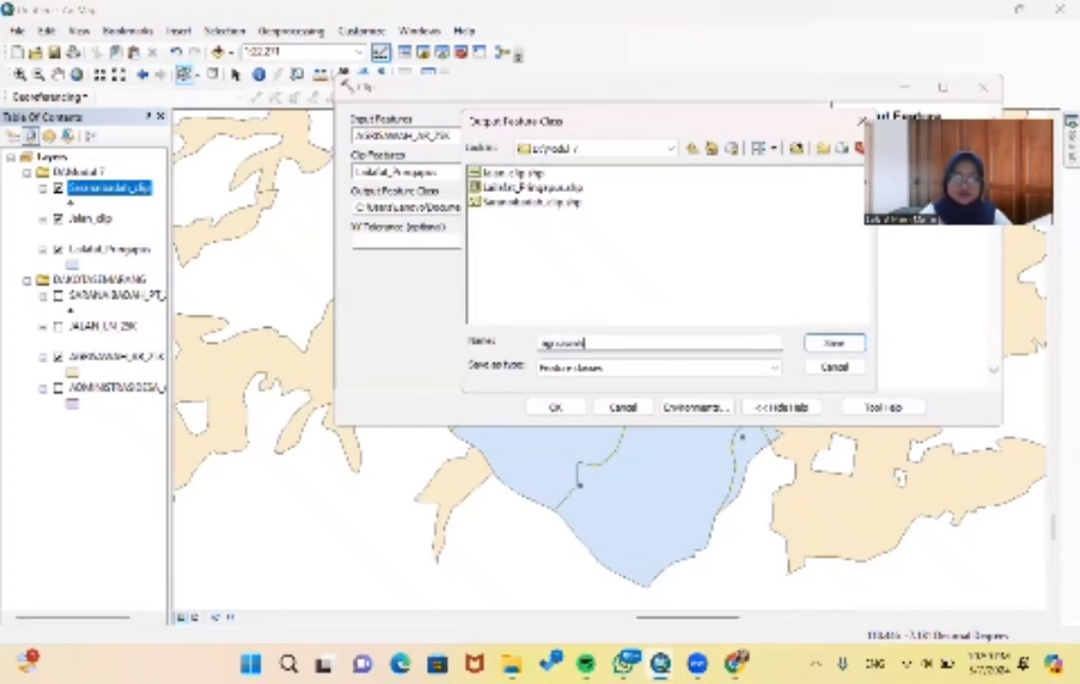
{"action": "key", "text": "Return"}
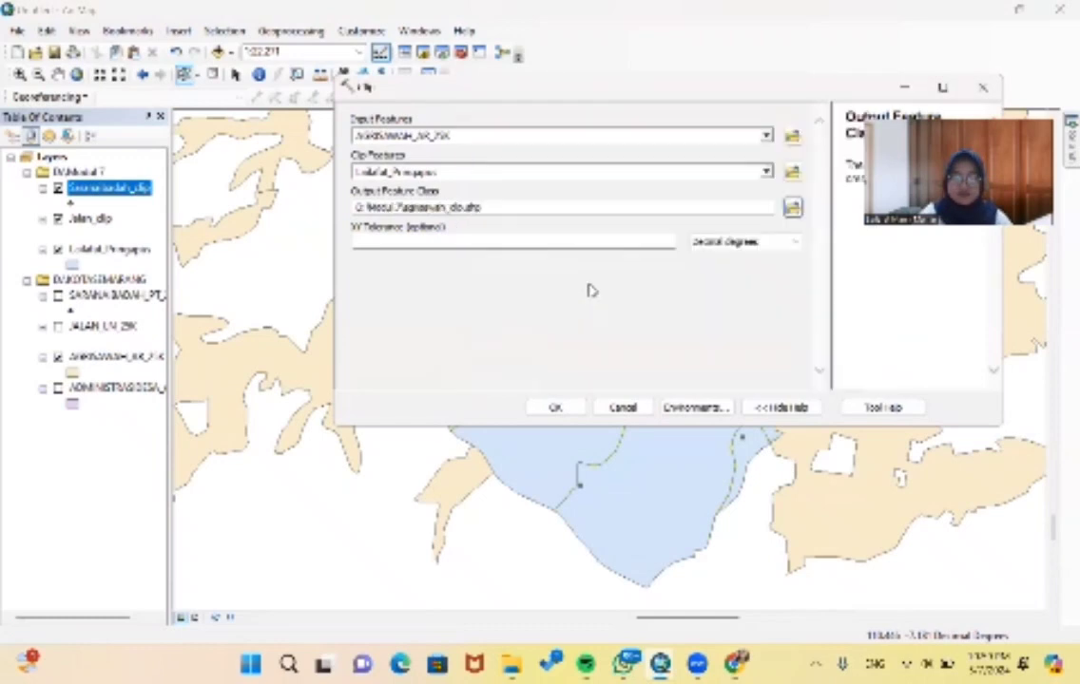
{"action": "left_click", "coordinate": [555, 406]}
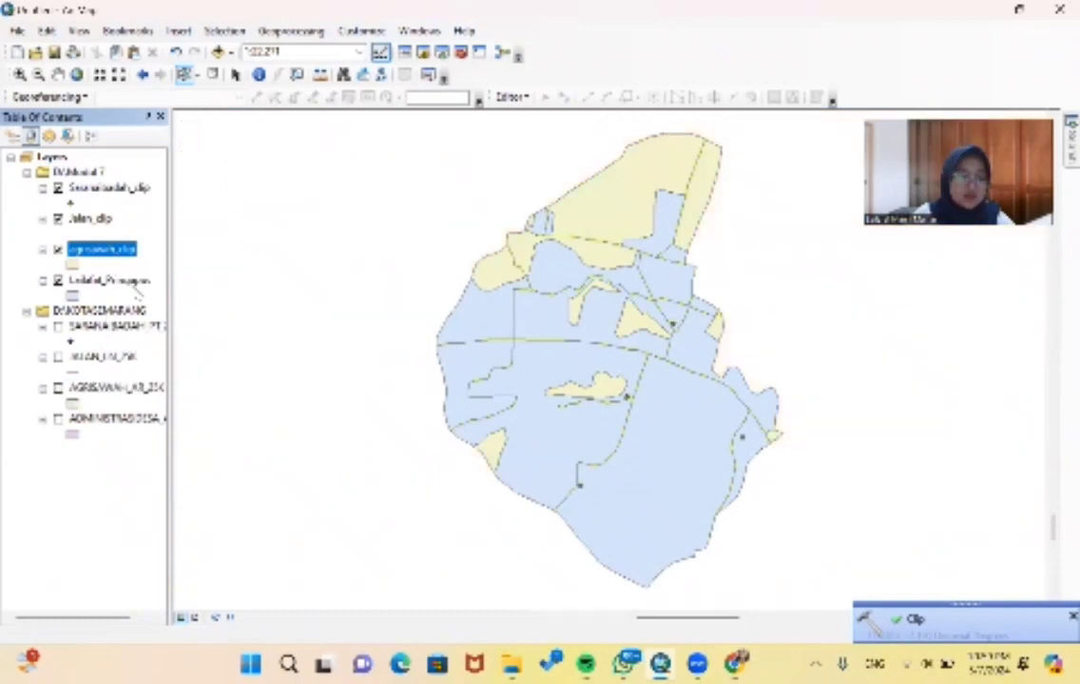
- Hide the rice field, Pringapus and worship facility layers so that only Jalan_clip is displayed
{"action": "left_click", "coordinate": [58, 249]}
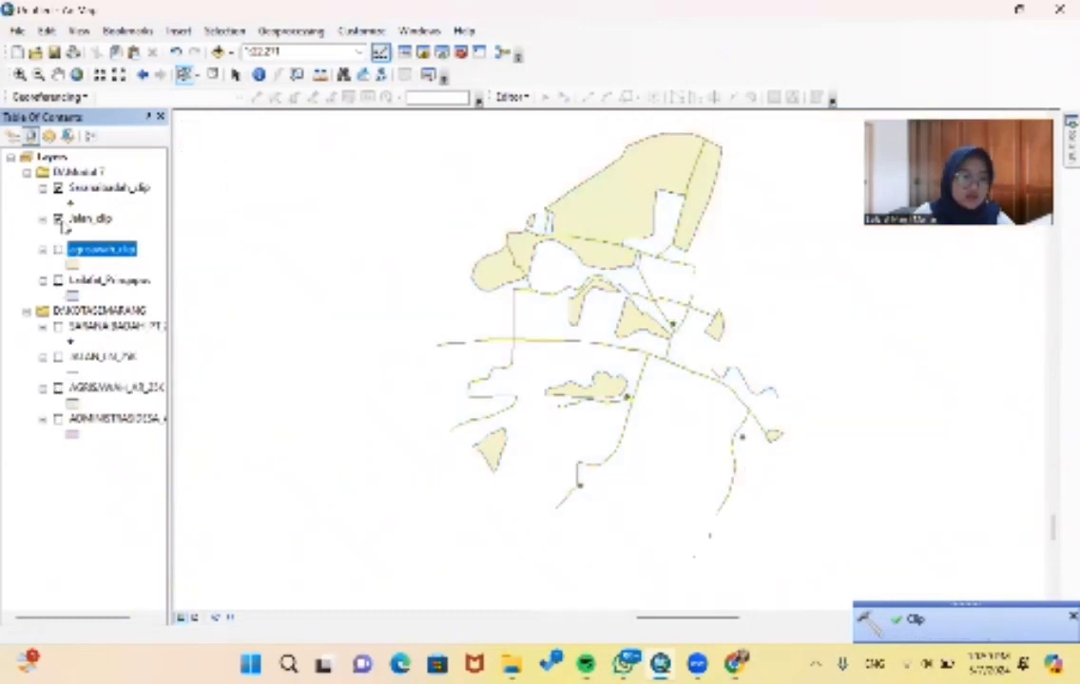
{"action": "left_click", "coordinate": [58, 218]}
{"action": "left_click", "coordinate": [58, 219]}
{"action": "left_click", "coordinate": [58, 188]}
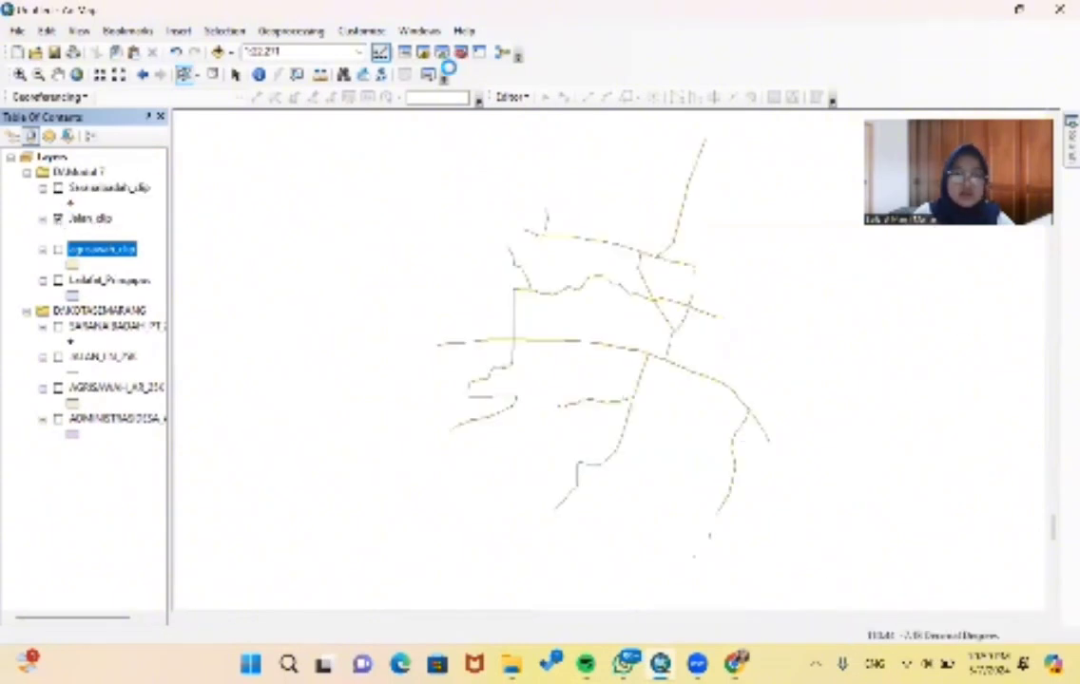
- Set up the Spatial Analyst Euclidean Distance tool with Jalan_clip as the feature source data
{"action": "left_click", "coordinate": [460, 51]}
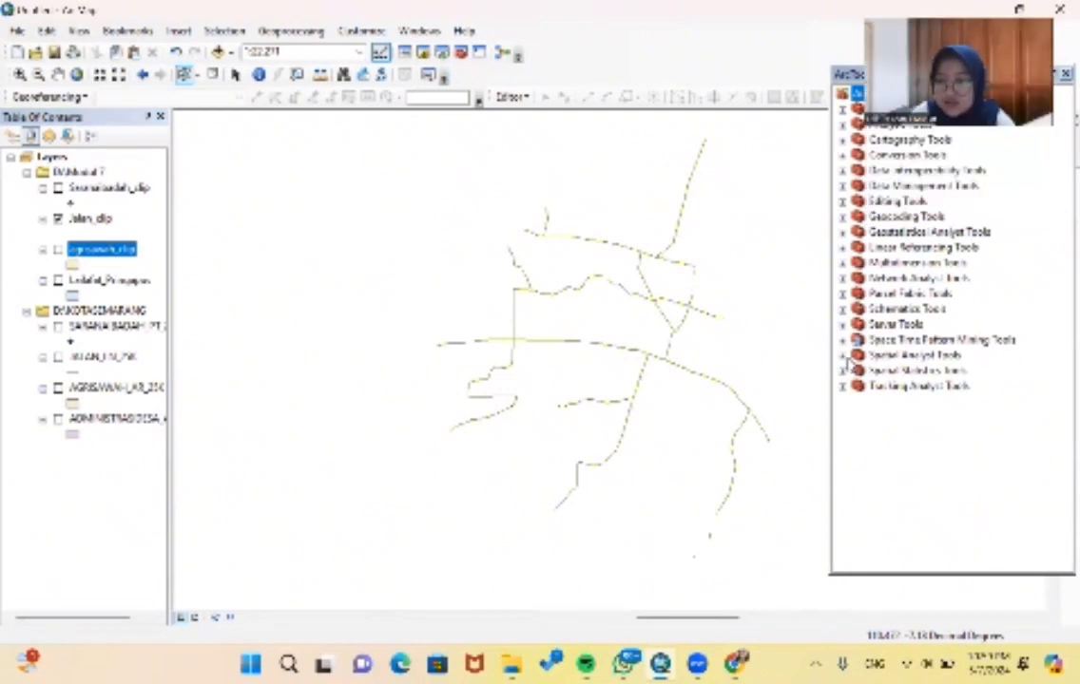
{"action": "left_click", "coordinate": [842, 356]}
{"action": "scroll", "coordinate": [962, 346], "scroll_direction": "down", "scroll_amount": 1}
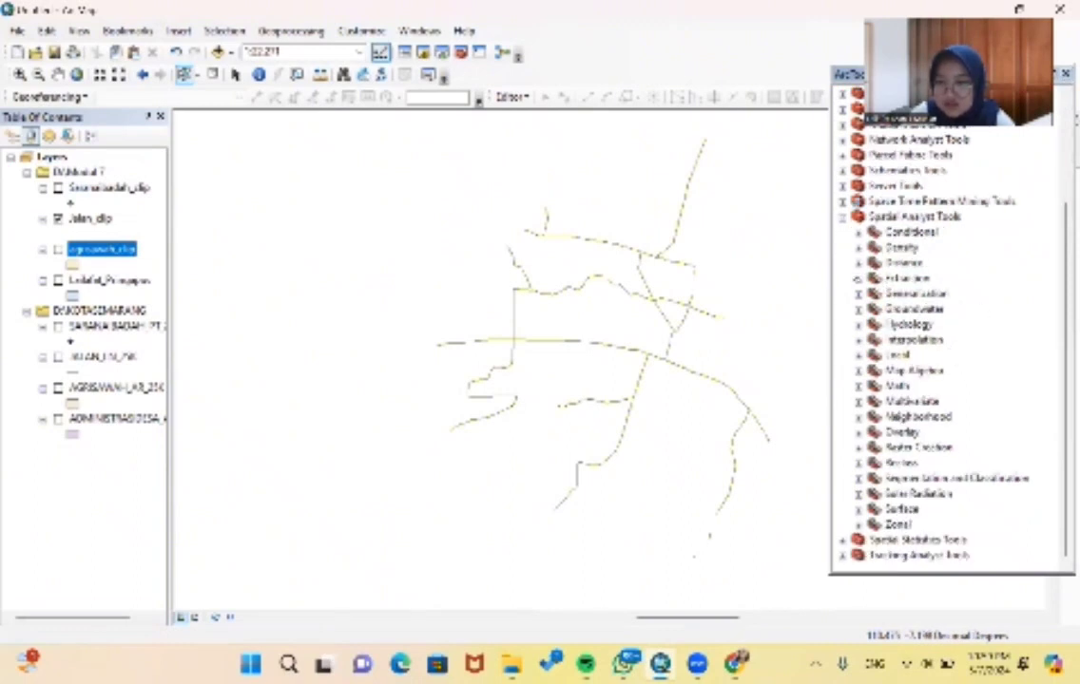
{"action": "left_click", "coordinate": [859, 263]}
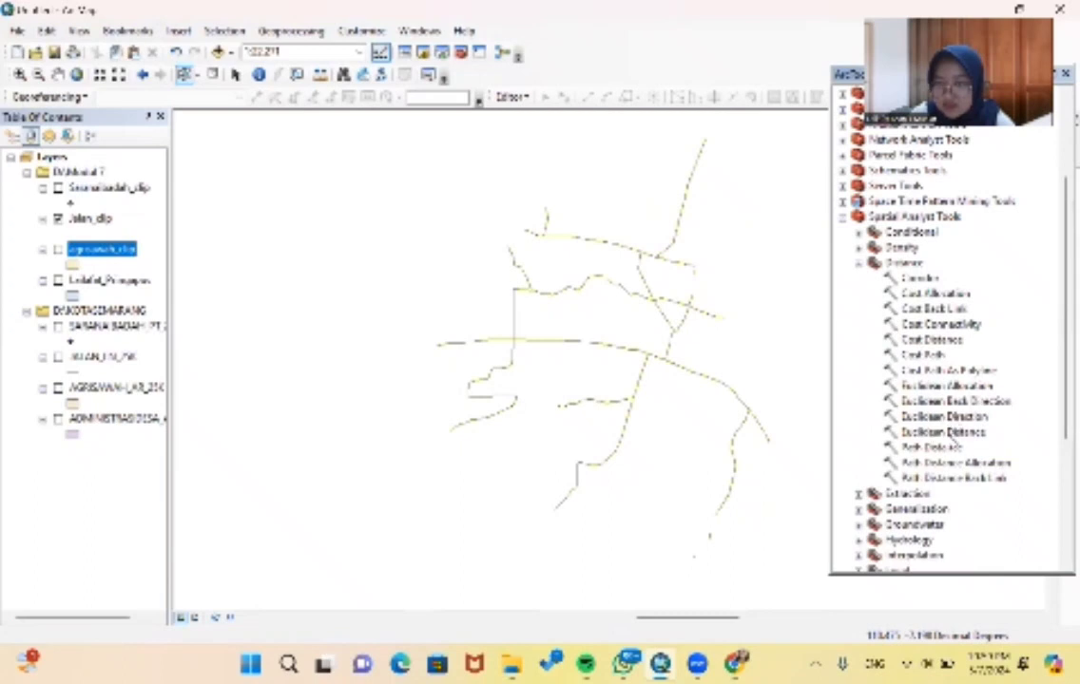
{"action": "double_click", "coordinate": [953, 432]}
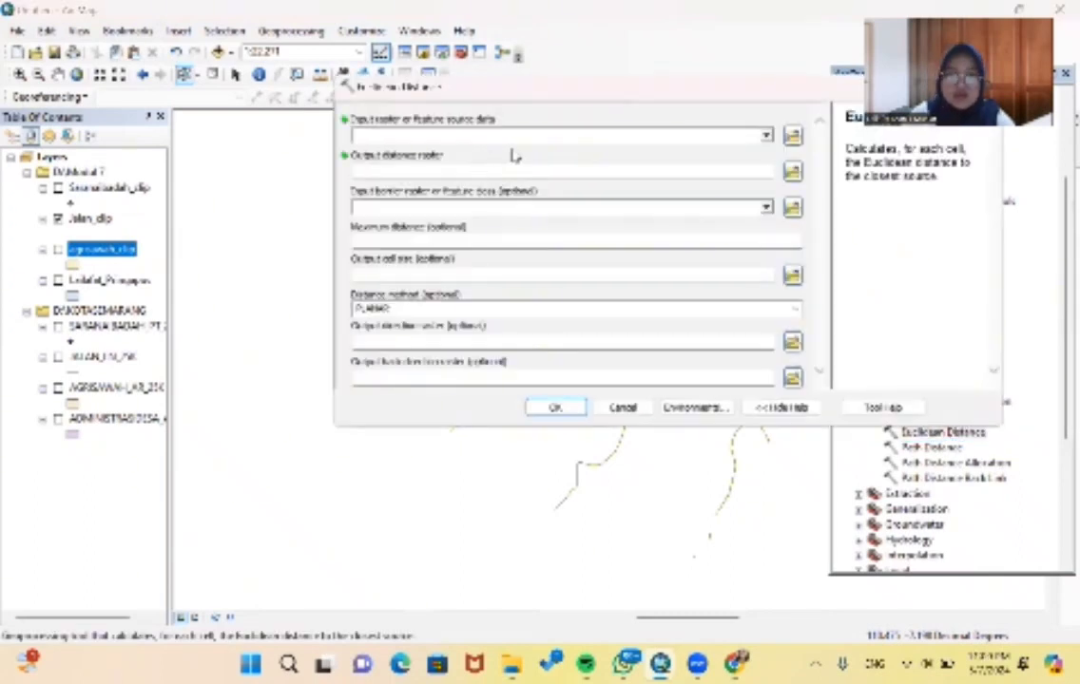
{"action": "left_click", "coordinate": [687, 135]}
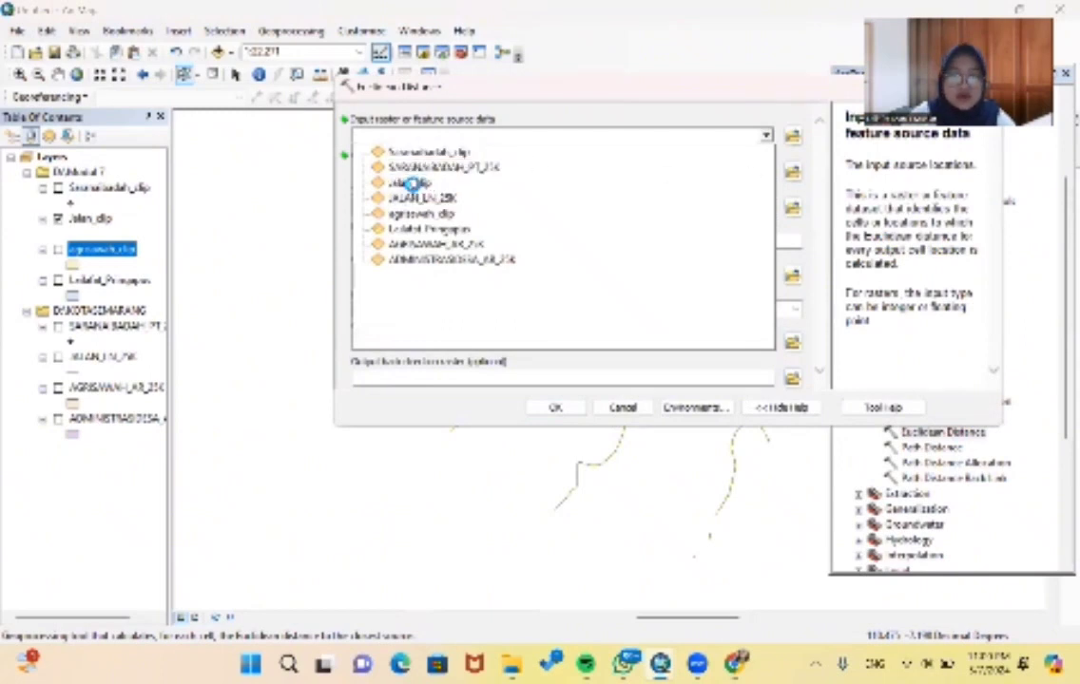
{"action": "left_click", "coordinate": [393, 183]}
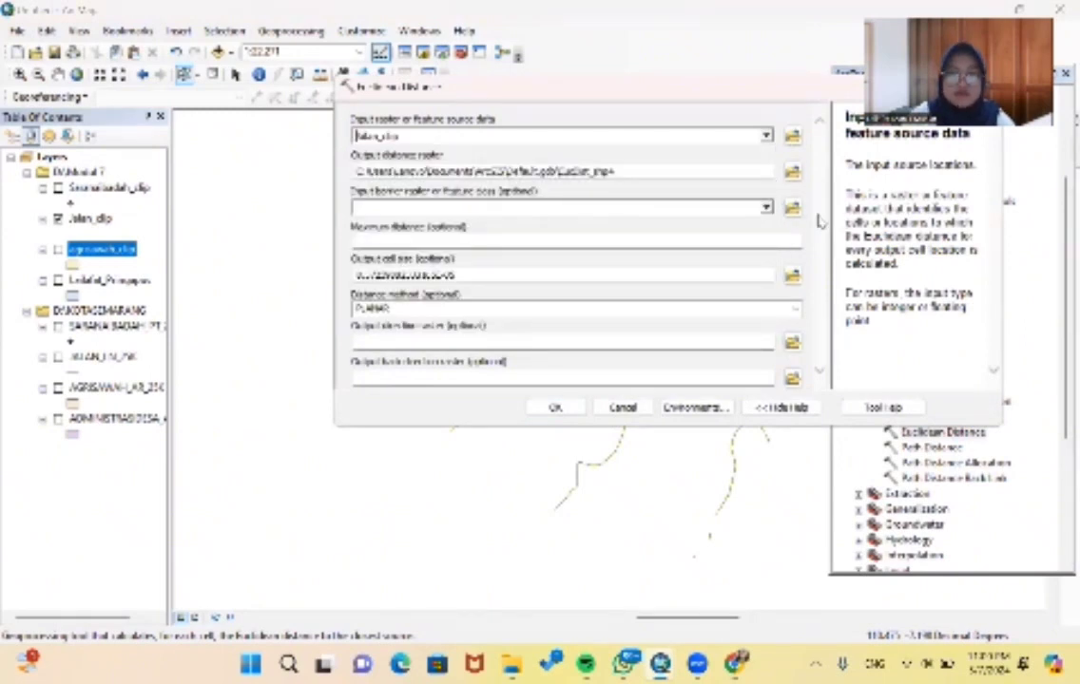
- Set the tool's processing extent environment to match the exported Pringapus layer
{"action": "left_click", "coordinate": [703, 409]}
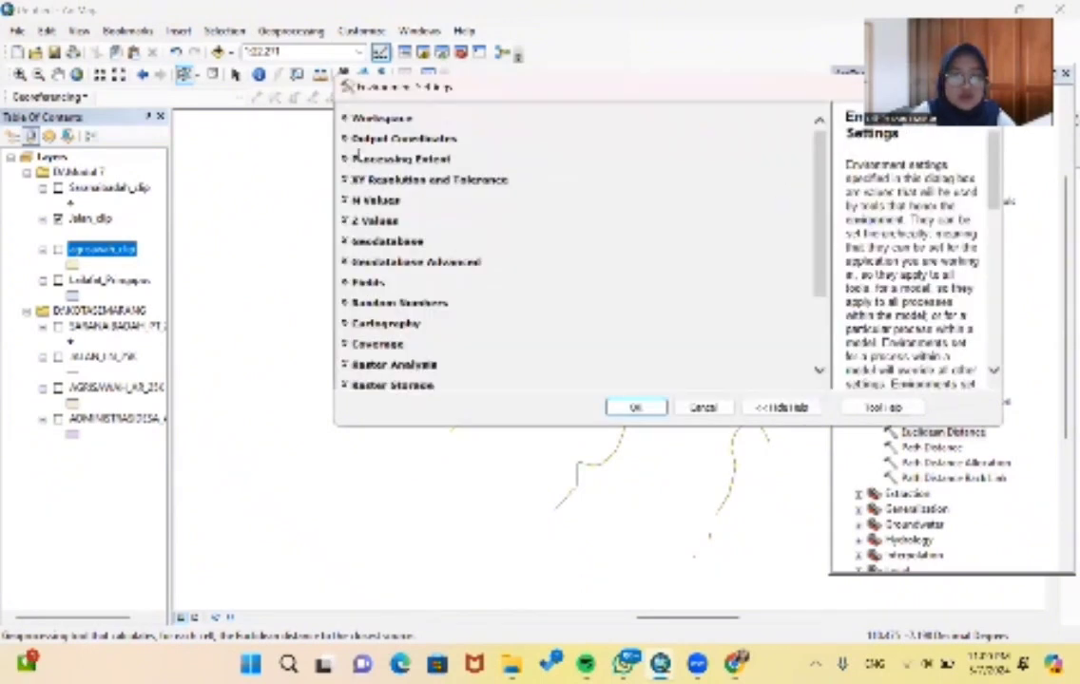
{"action": "left_click", "coordinate": [347, 158]}
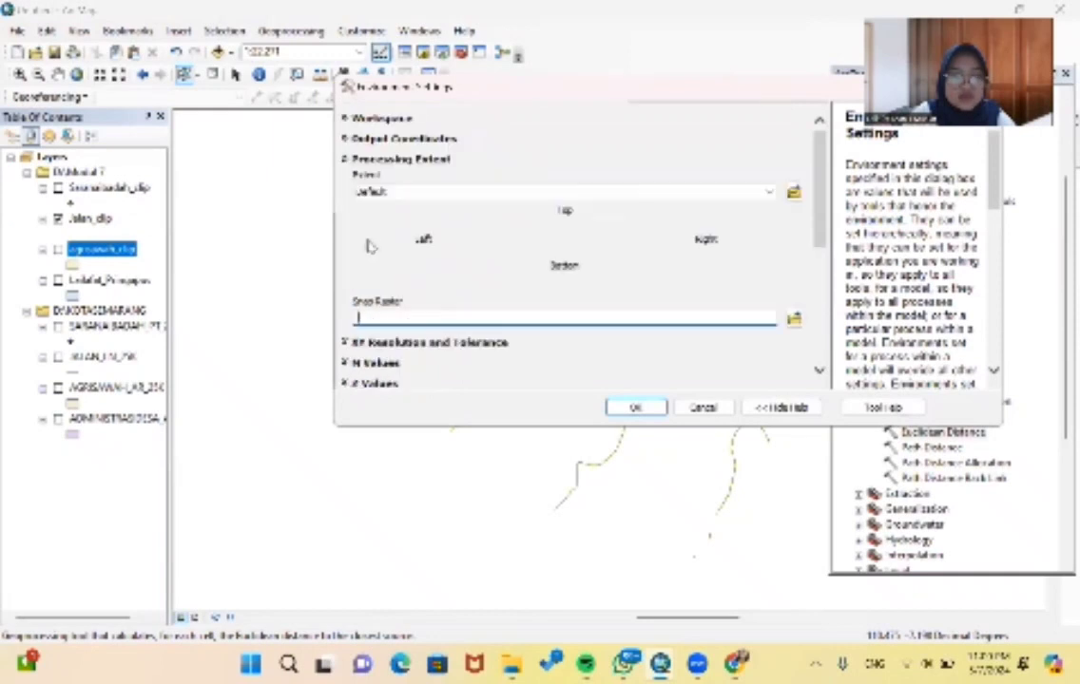
{"action": "left_click", "coordinate": [406, 194]}
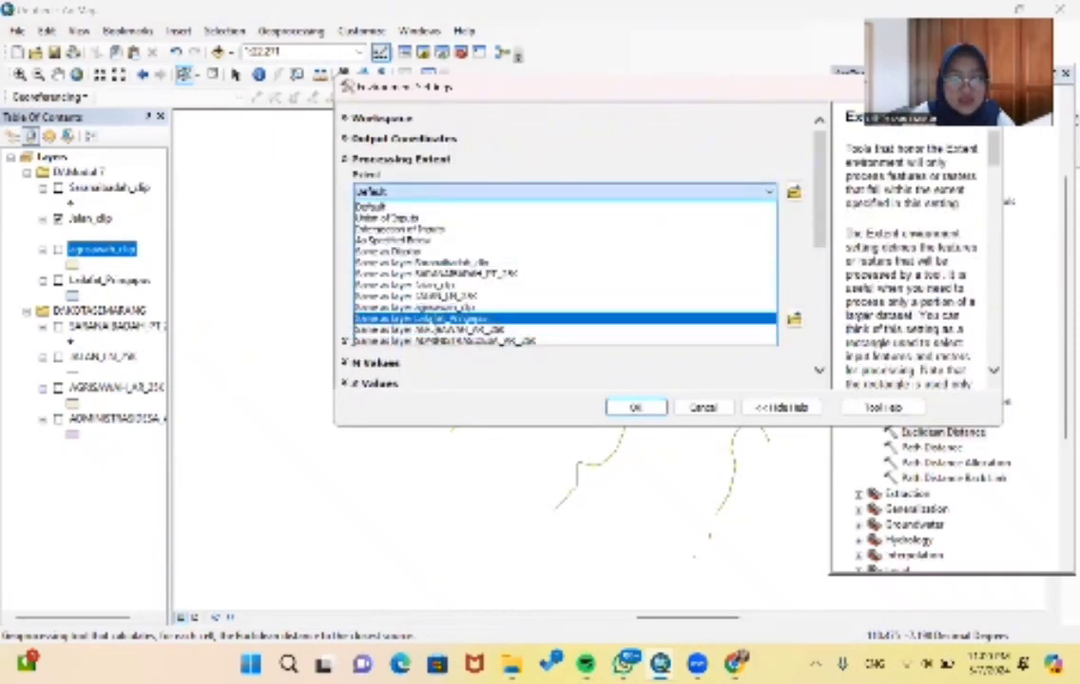
{"action": "left_click", "coordinate": [446, 319]}
- Set the raster analysis mask to the exported Pringapus layer and run Euclidean Distance on the clipped roads
{"action": "scroll", "coordinate": [463, 250], "scroll_direction": "down", "scroll_amount": 3}
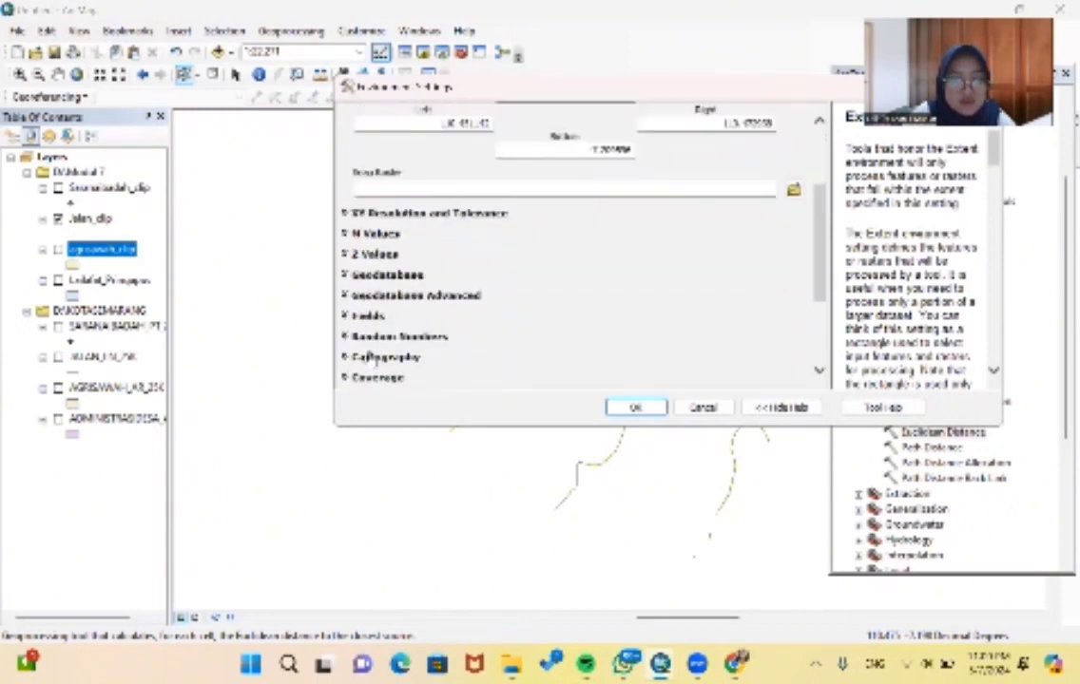
{"action": "scroll", "coordinate": [380, 354], "scroll_direction": "down", "scroll_amount": 1}
{"action": "scroll", "coordinate": [338, 316], "scroll_direction": "down", "scroll_amount": 2}
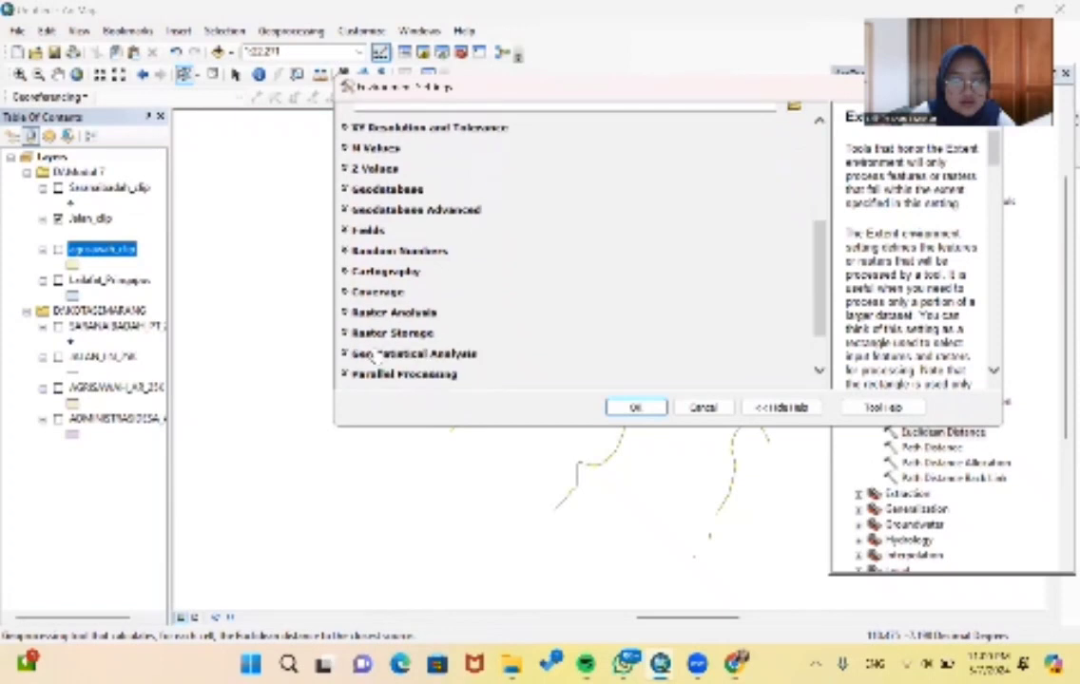
{"action": "left_click", "coordinate": [352, 264]}
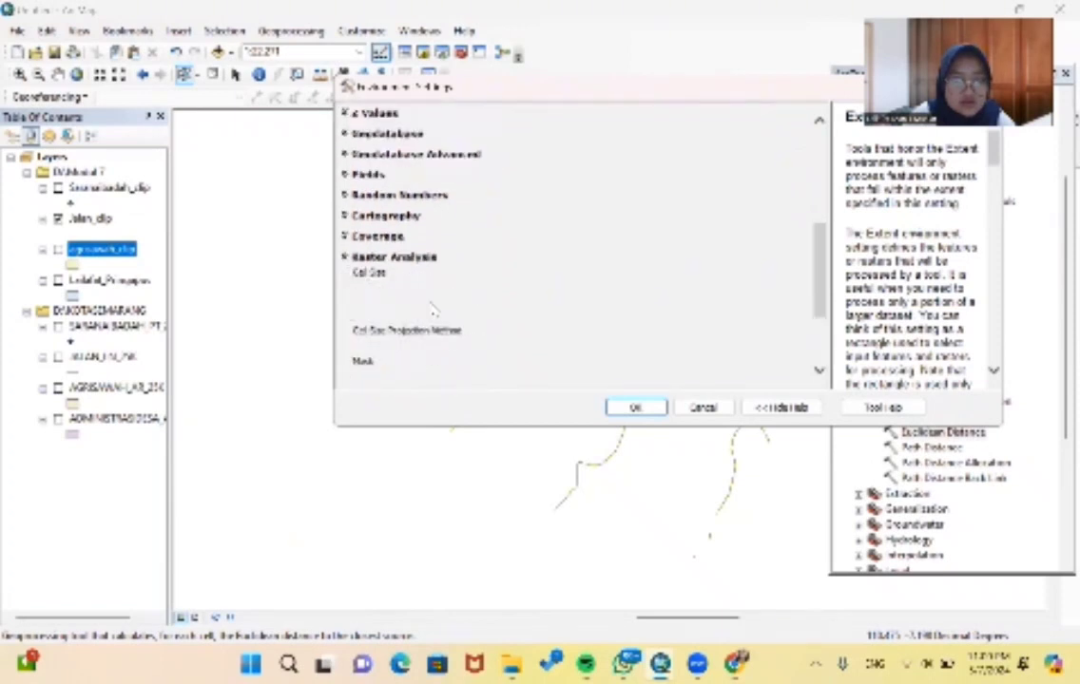
{"action": "scroll", "coordinate": [501, 285], "scroll_direction": "down", "scroll_amount": 3}
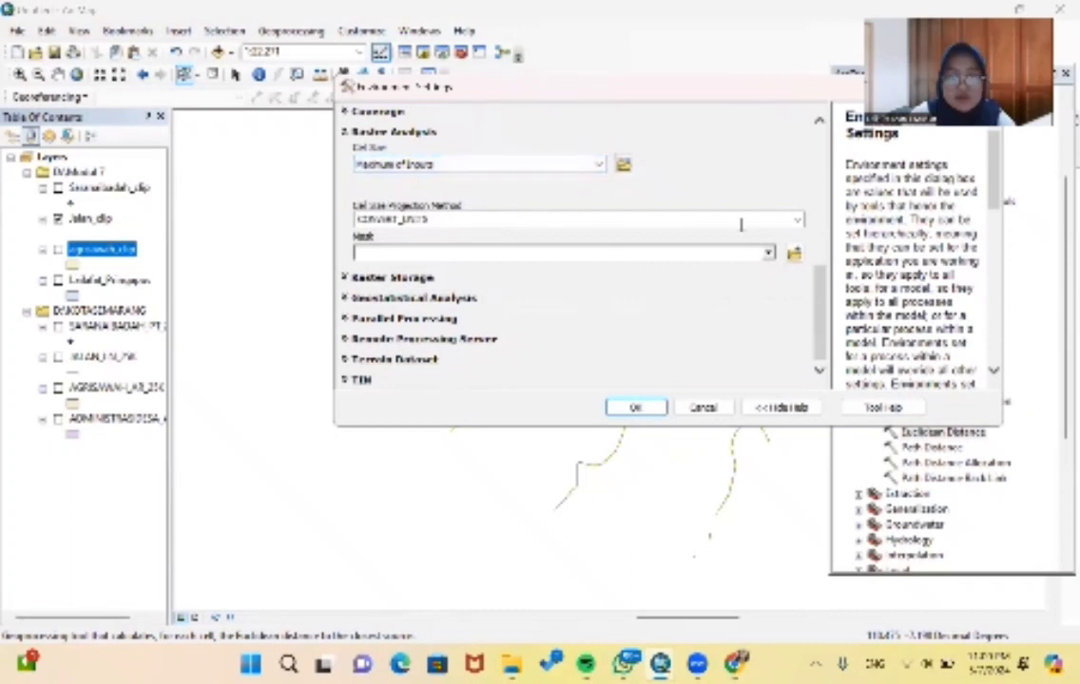
{"action": "left_click", "coordinate": [768, 253]}
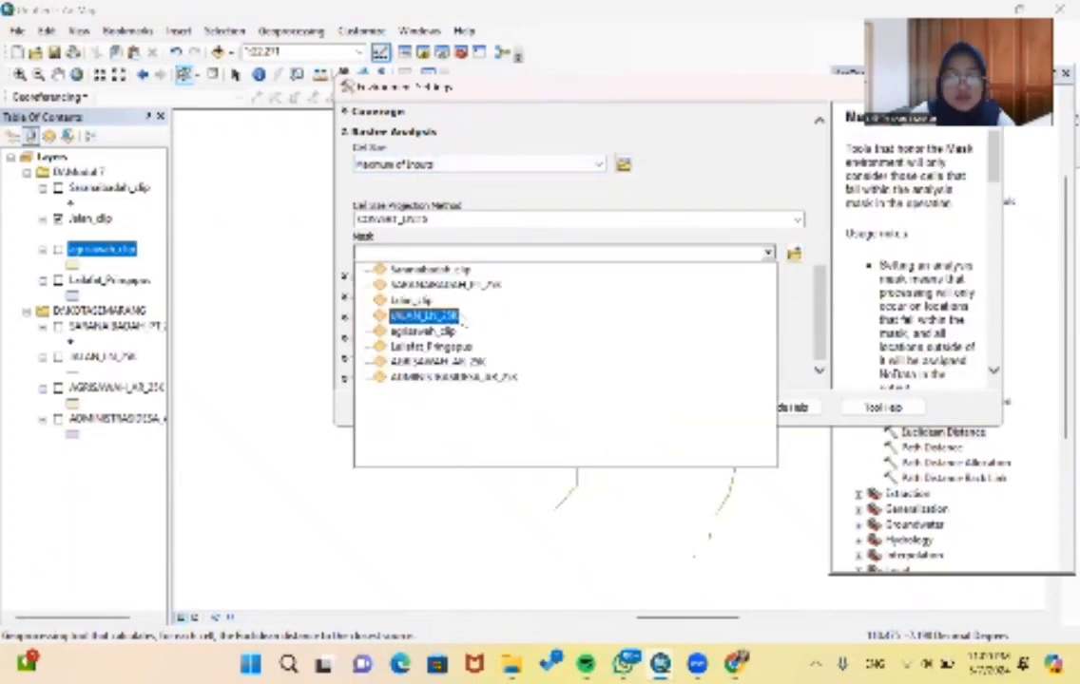
{"action": "left_click", "coordinate": [427, 347]}
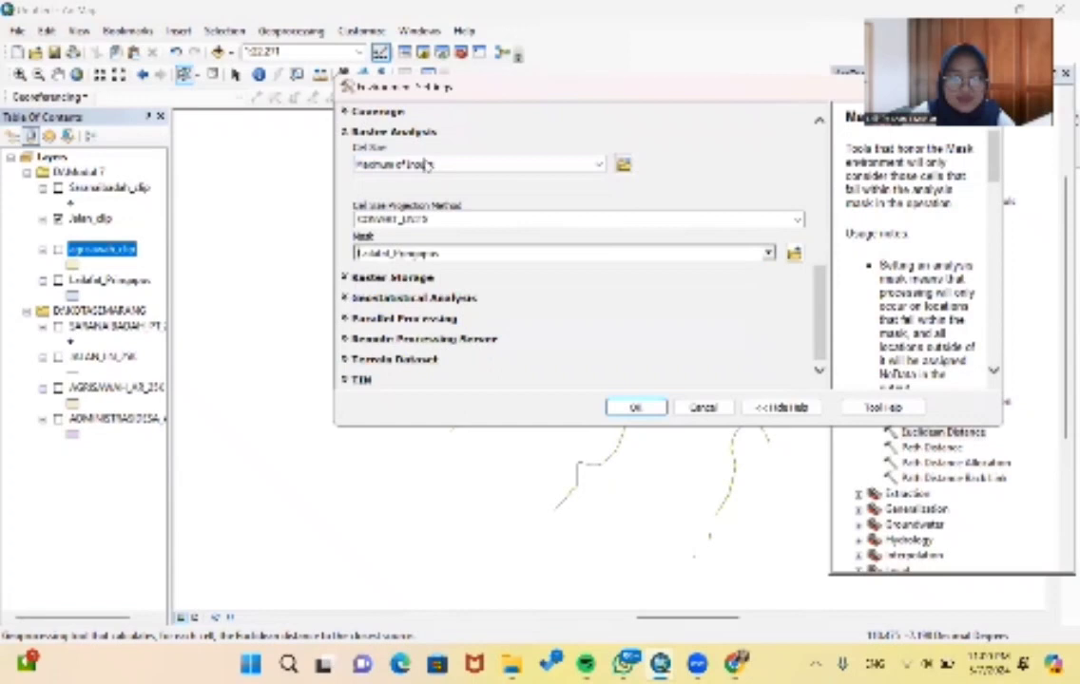
{"action": "left_click", "coordinate": [632, 407]}
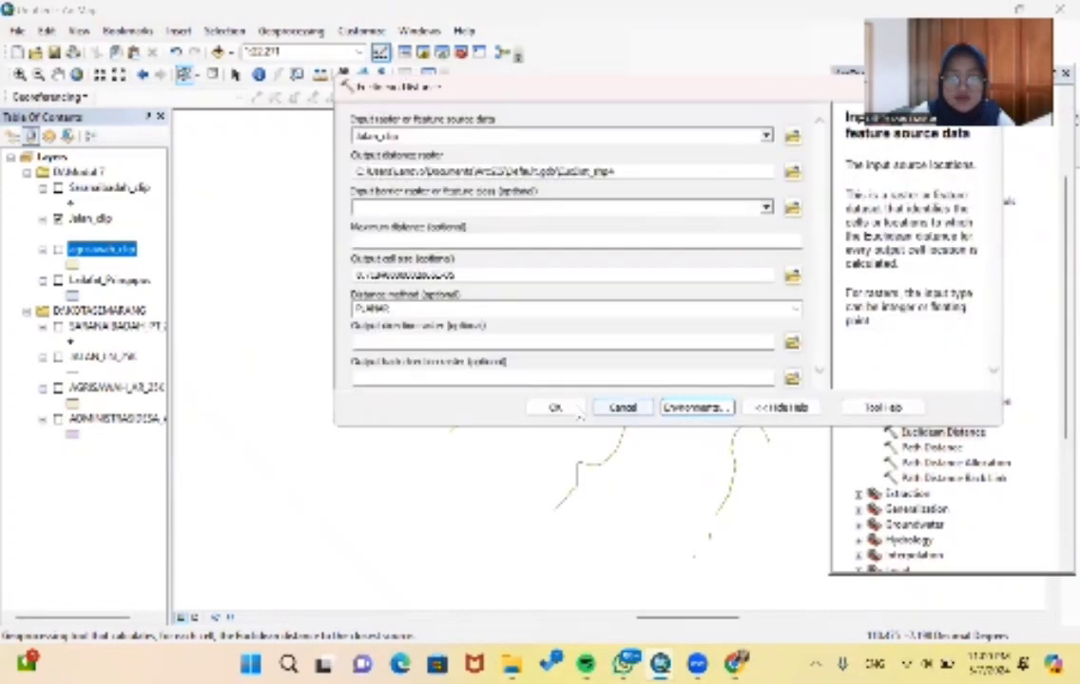
{"action": "left_click", "coordinate": [552, 409]}
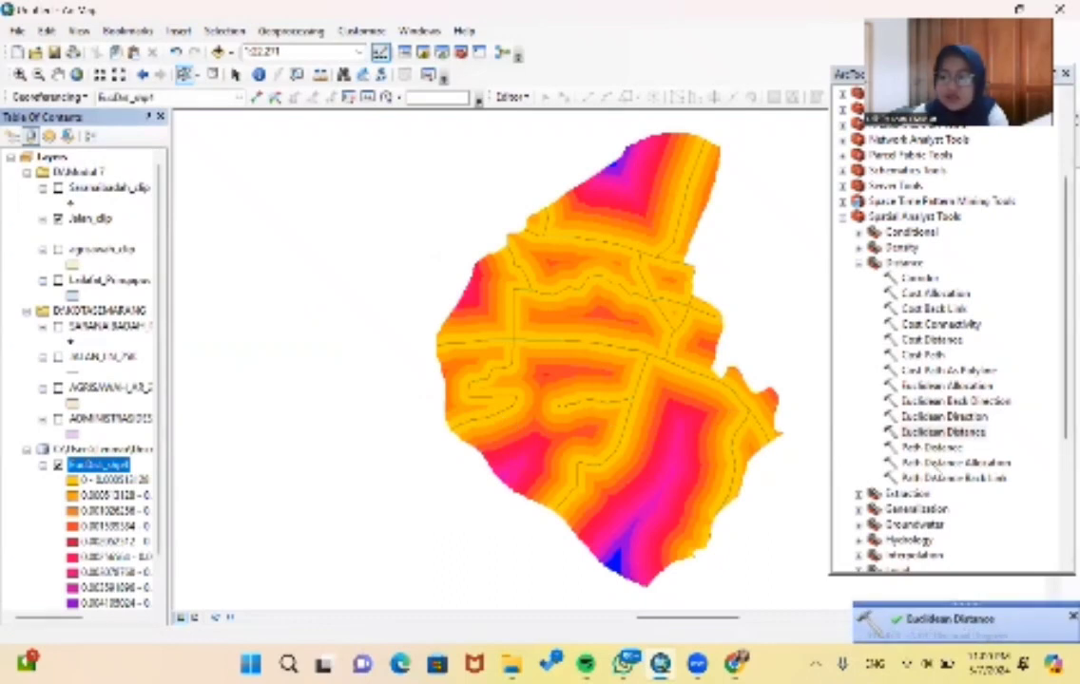
- Set up the Spatial Analyst Reclassify tool with the road distance raster EucDist_shp4 as input
{"action": "scroll", "coordinate": [910, 440], "scroll_direction": "down", "scroll_amount": 4}
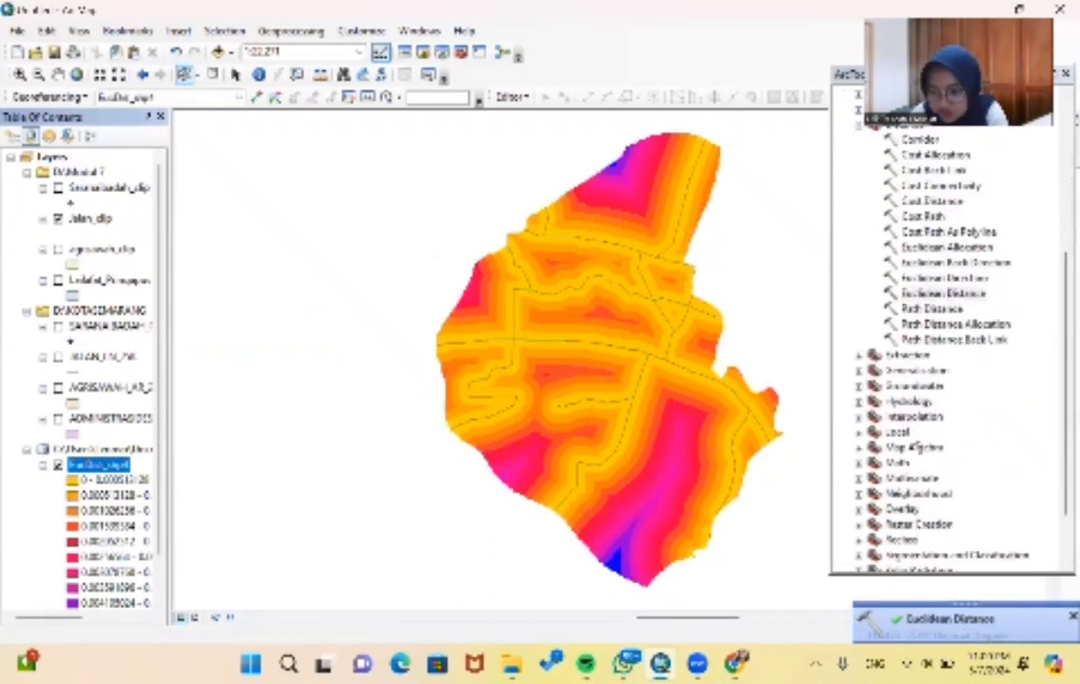
{"action": "scroll", "coordinate": [916, 456], "scroll_direction": "down", "scroll_amount": 1}
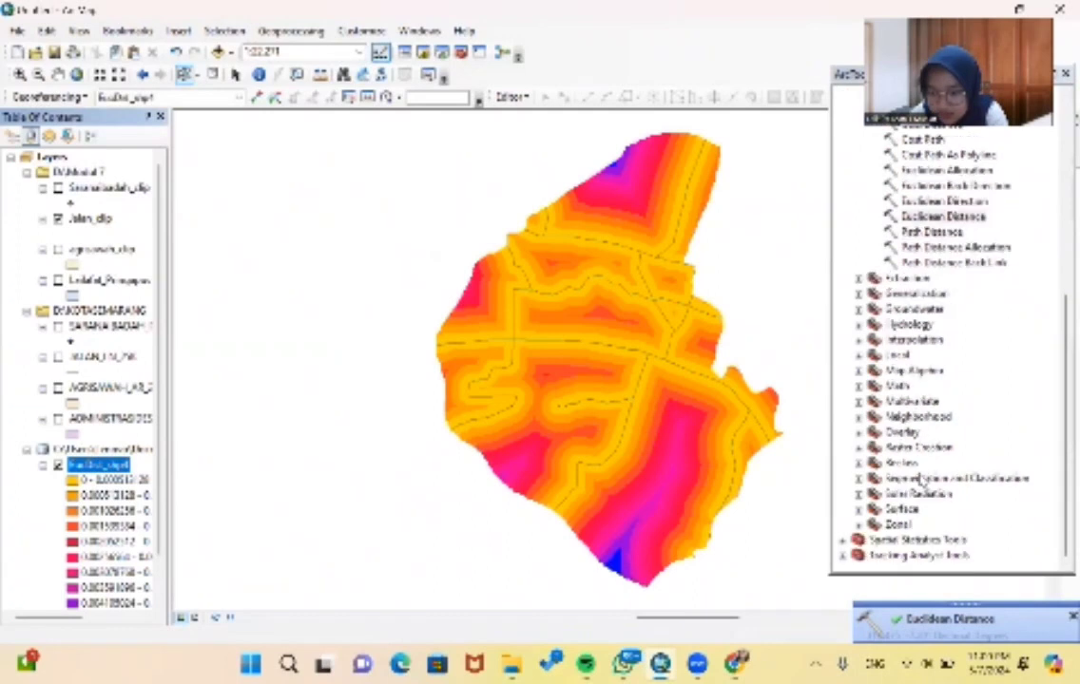
{"action": "left_click", "coordinate": [859, 464]}
{"action": "scroll", "coordinate": [945, 450], "scroll_direction": "down", "scroll_amount": 2}
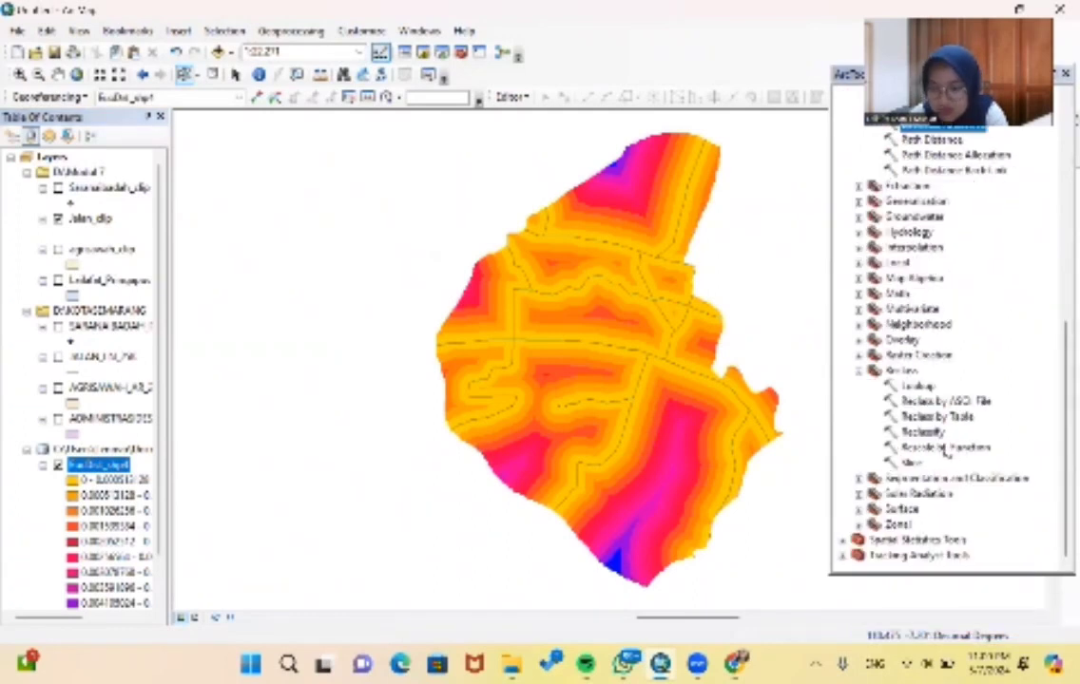
{"action": "double_click", "coordinate": [939, 433]}
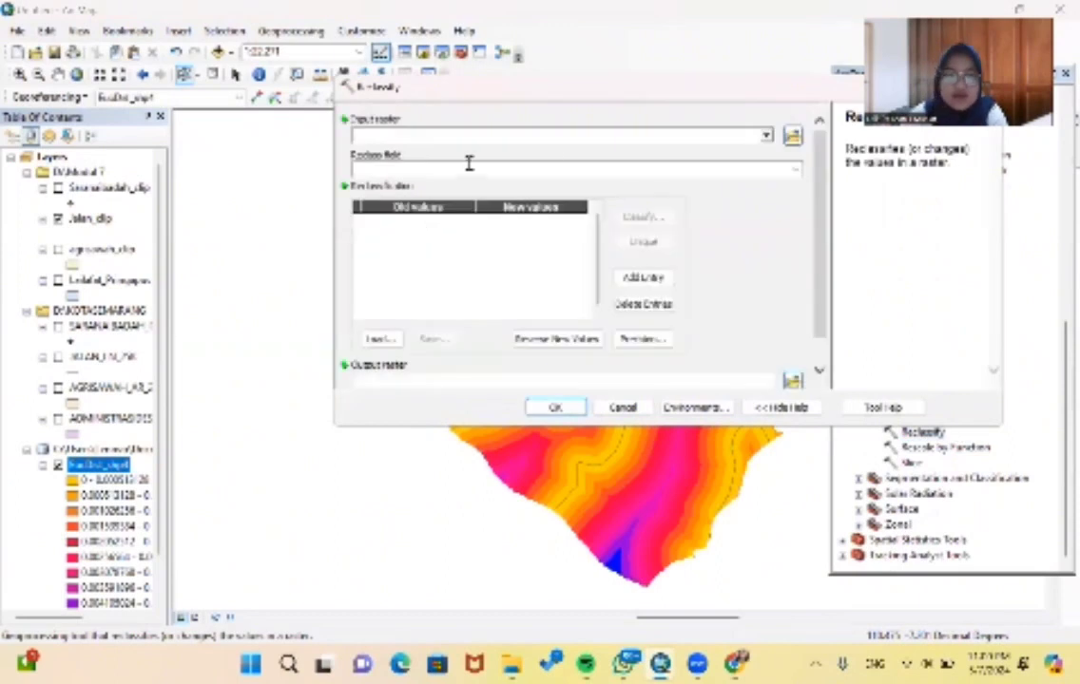
{"action": "left_click", "coordinate": [766, 137]}
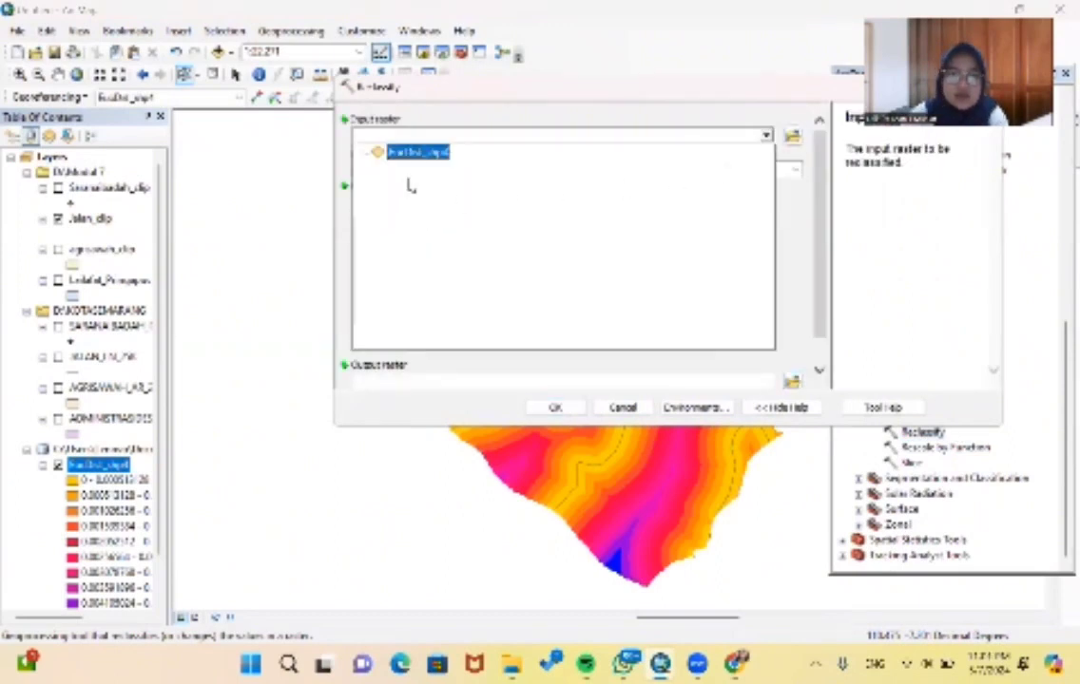
{"action": "left_click", "coordinate": [420, 155]}
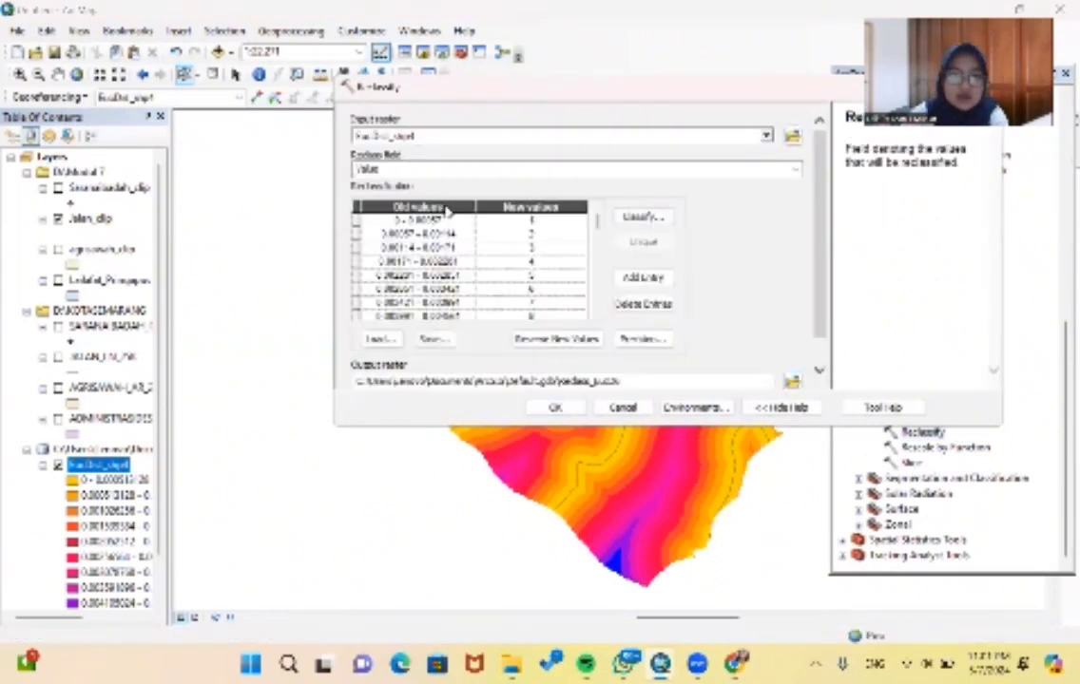
- Classify the road distance values into 5 Natural Breaks (Jenks) classes and run the reclassification
{"action": "left_click", "coordinate": [615, 219]}
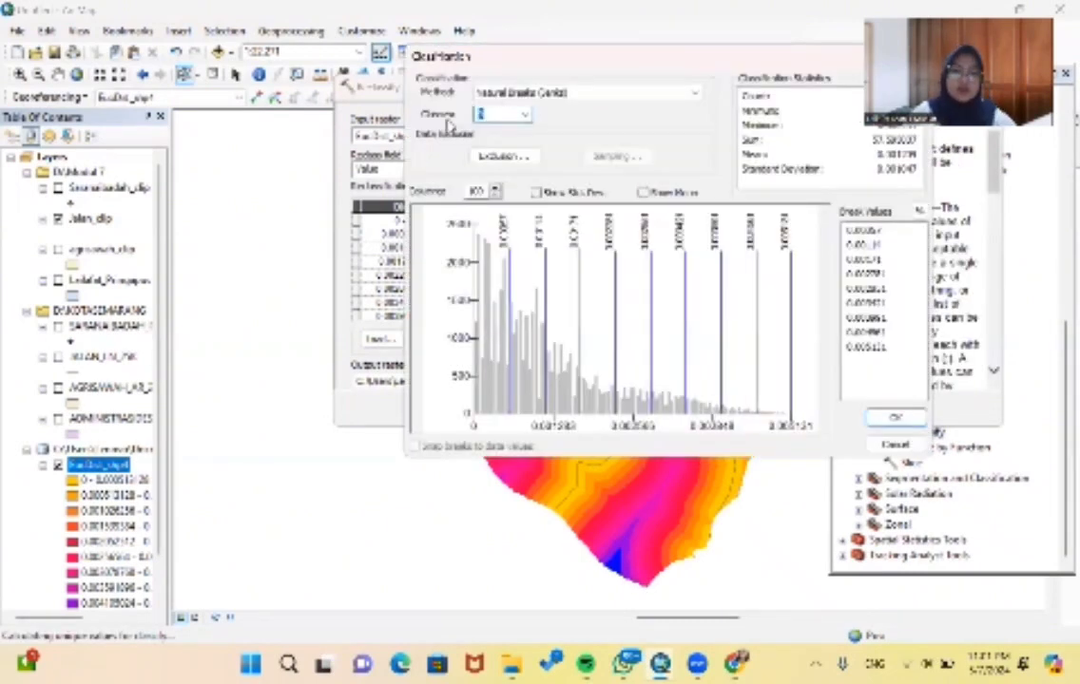
{"action": "left_click", "coordinate": [894, 418]}
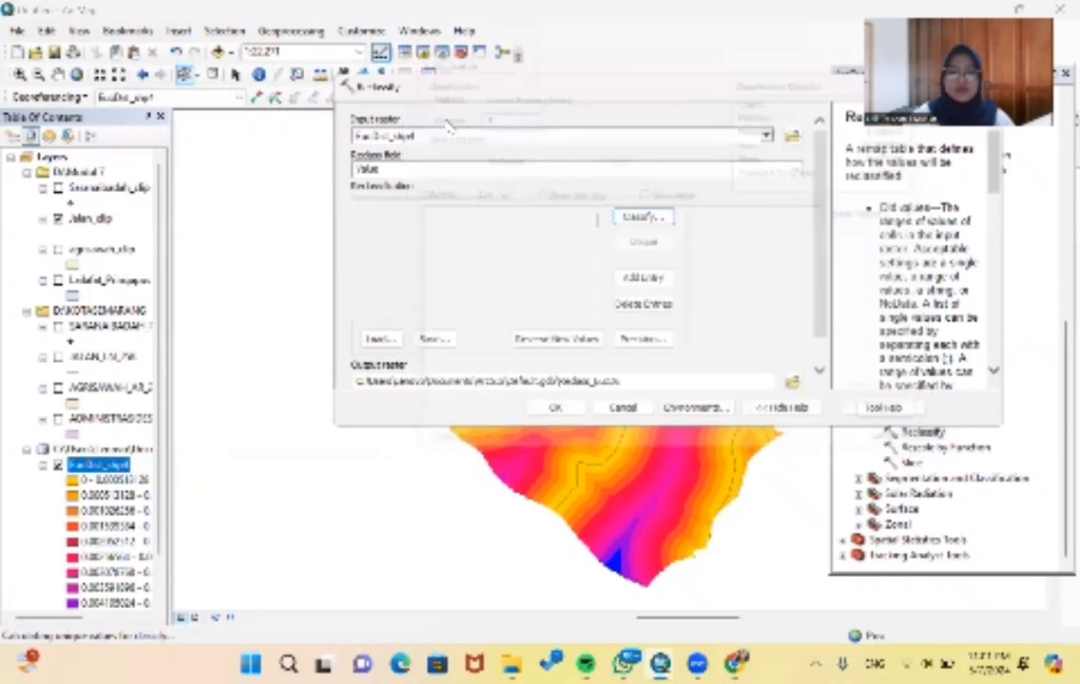
{"action": "left_click", "coordinate": [546, 406]}
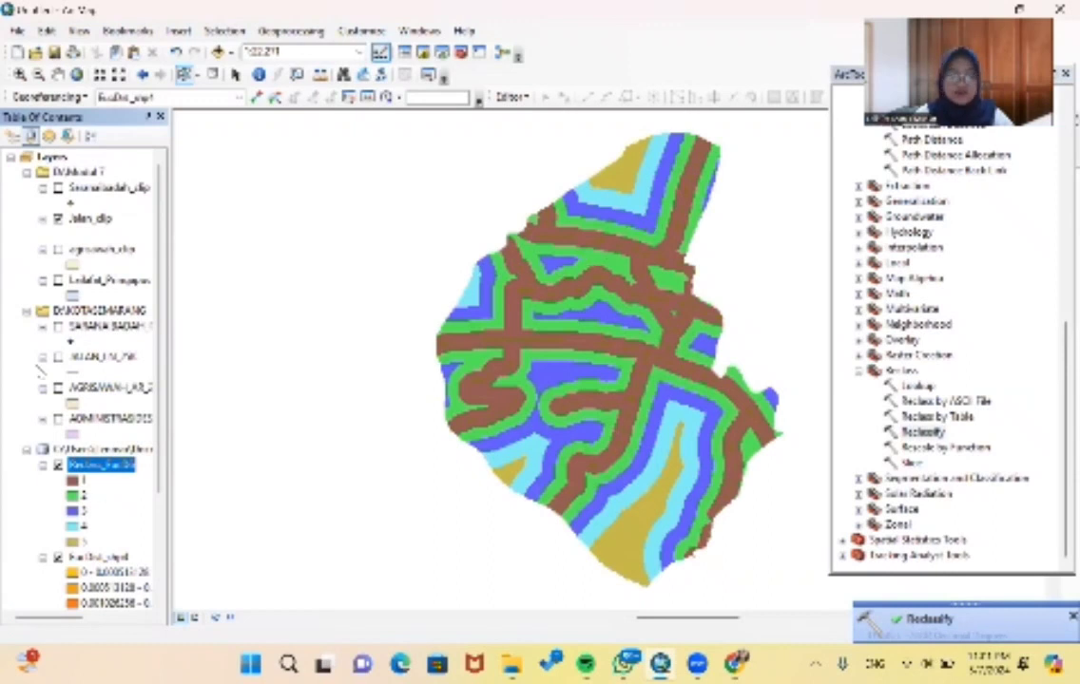
- Hide the road layer and both road distance rasters, and display the exported Pringapus layer with agrisawah_clip
{"action": "scroll", "coordinate": [38, 369], "scroll_direction": "down", "scroll_amount": 2}
{"action": "scroll", "coordinate": [83, 354], "scroll_direction": "down", "scroll_amount": 1}
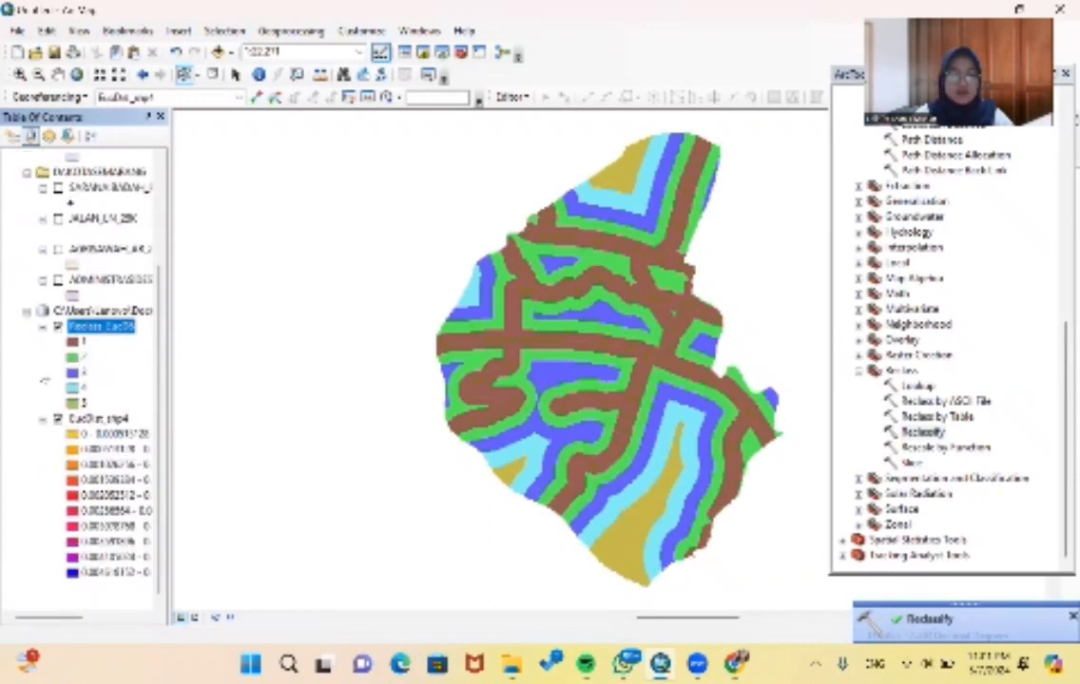
{"action": "scroll", "coordinate": [76, 285], "scroll_direction": "up", "scroll_amount": 1}
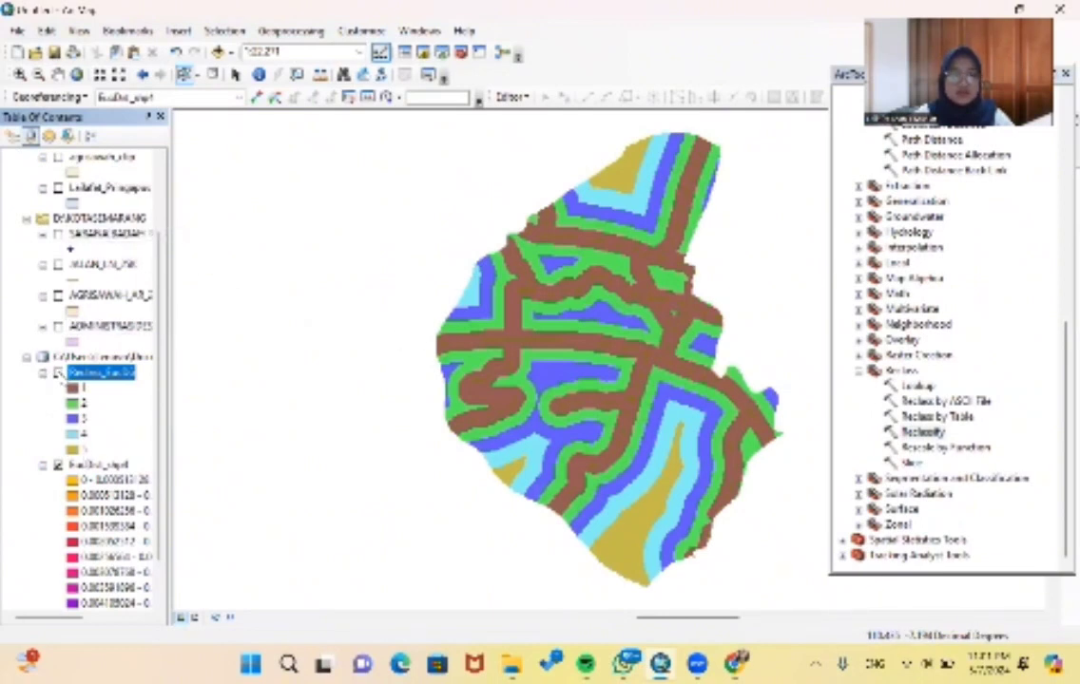
{"action": "left_click", "coordinate": [58, 373]}
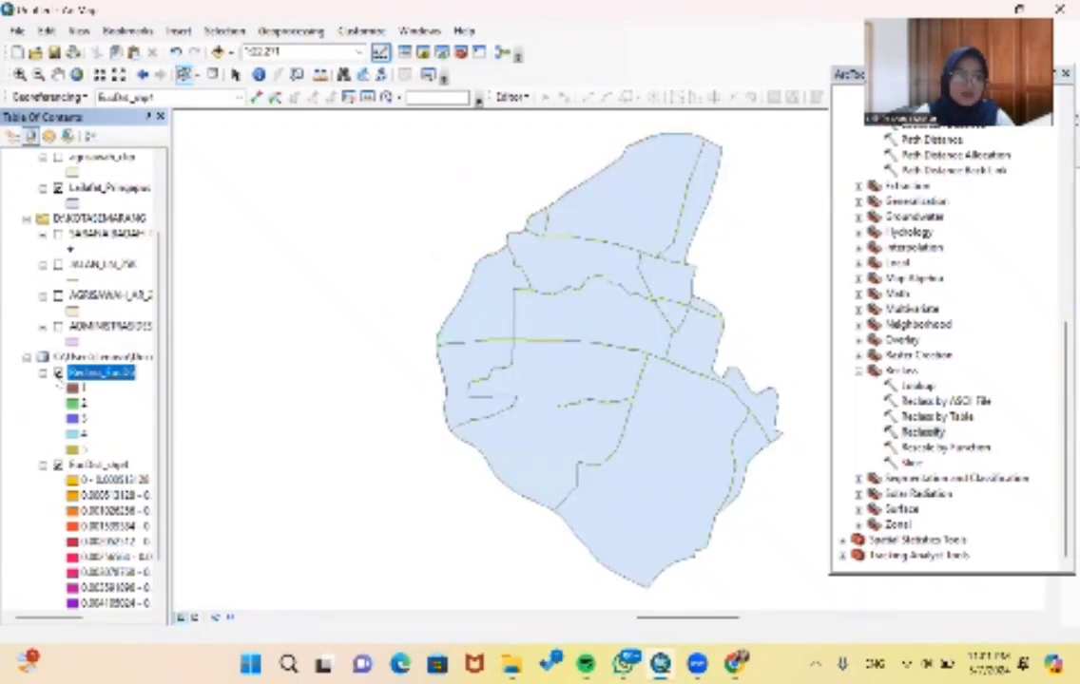
{"action": "left_click", "coordinate": [58, 465]}
{"action": "scroll", "coordinate": [104, 342], "scroll_direction": "up", "scroll_amount": 3}
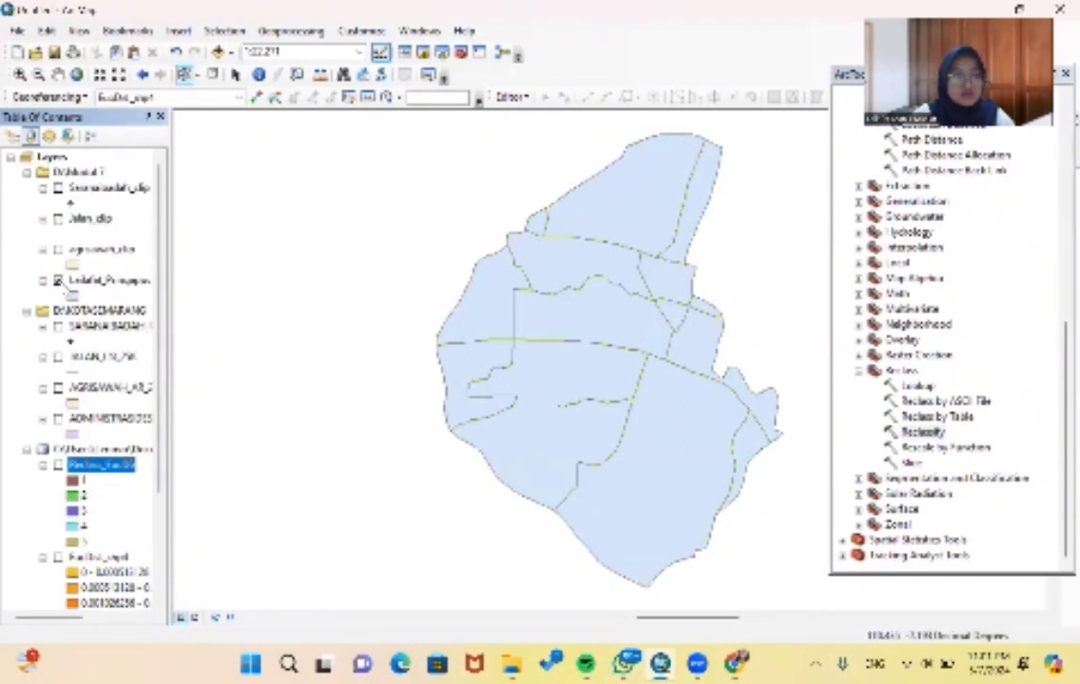
{"action": "left_click", "coordinate": [58, 249]}
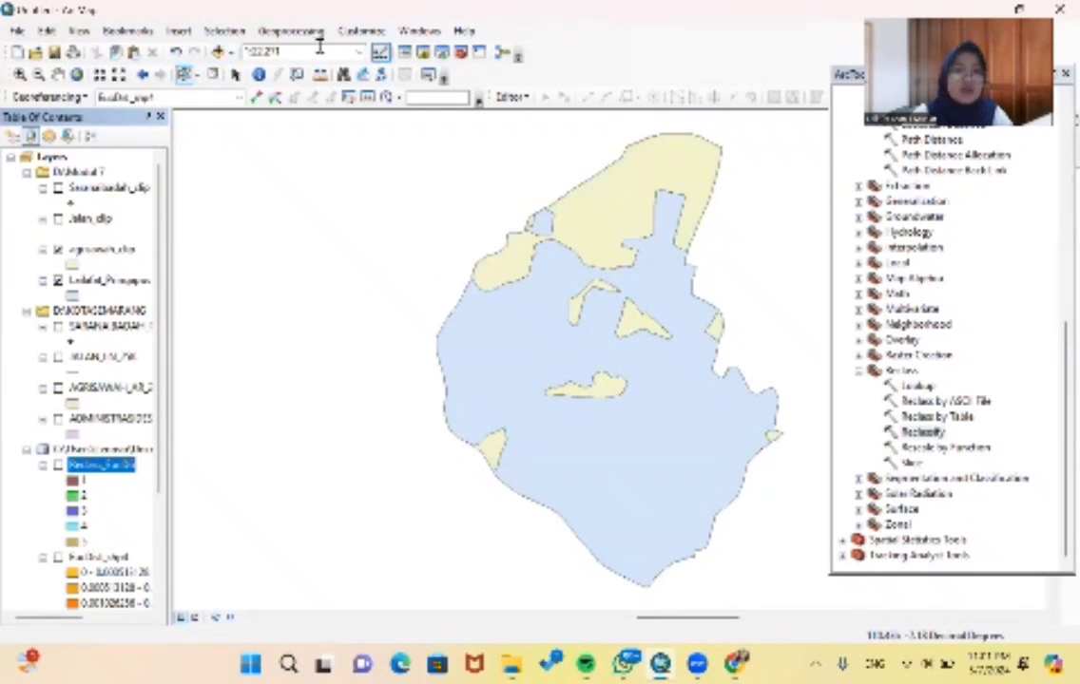
- Set up the Euclidean Distance tool with agrisawah_clip as the feature source data
{"action": "scroll", "coordinate": [894, 237], "scroll_direction": "up", "scroll_amount": 2}
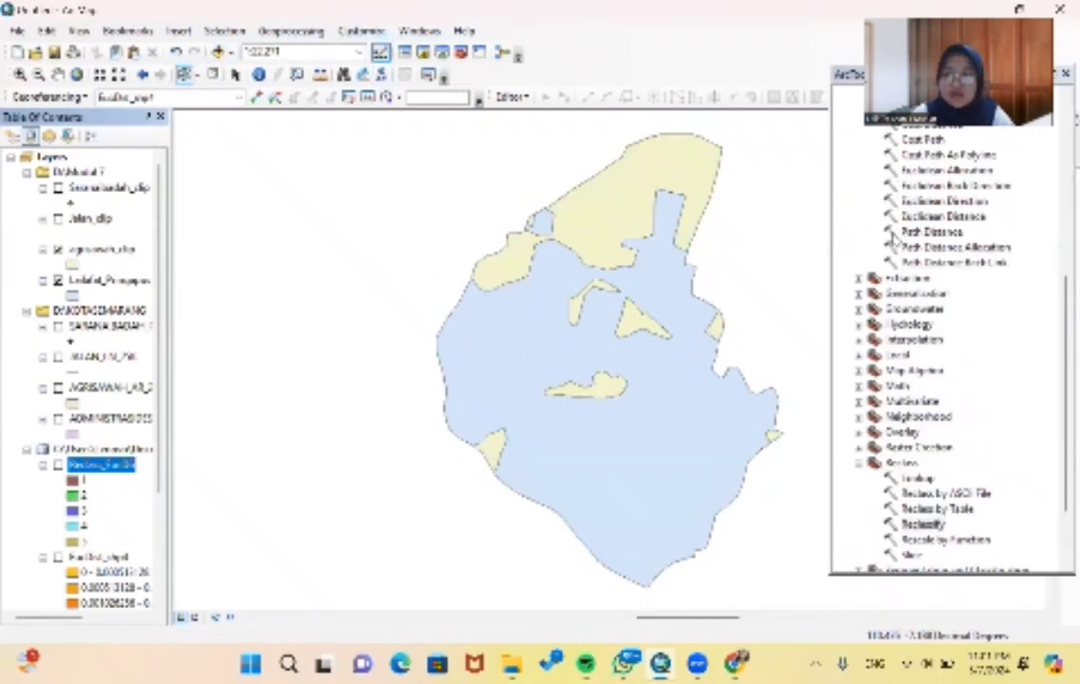
{"action": "left_click", "coordinate": [911, 217]}
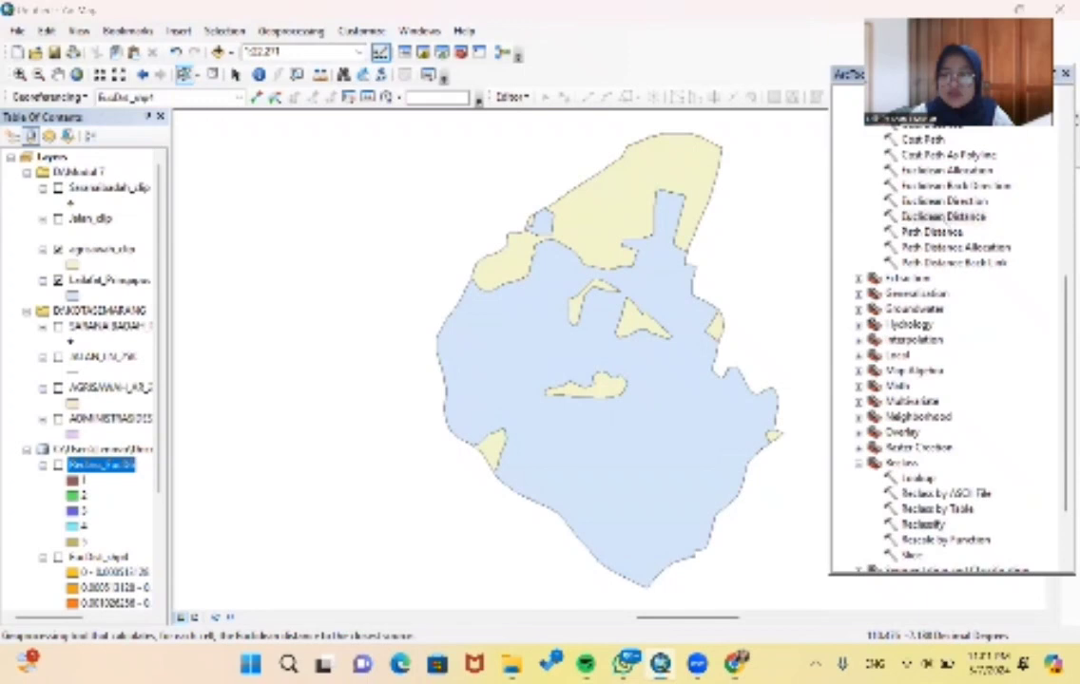
{"action": "double_click", "coordinate": [941, 218]}
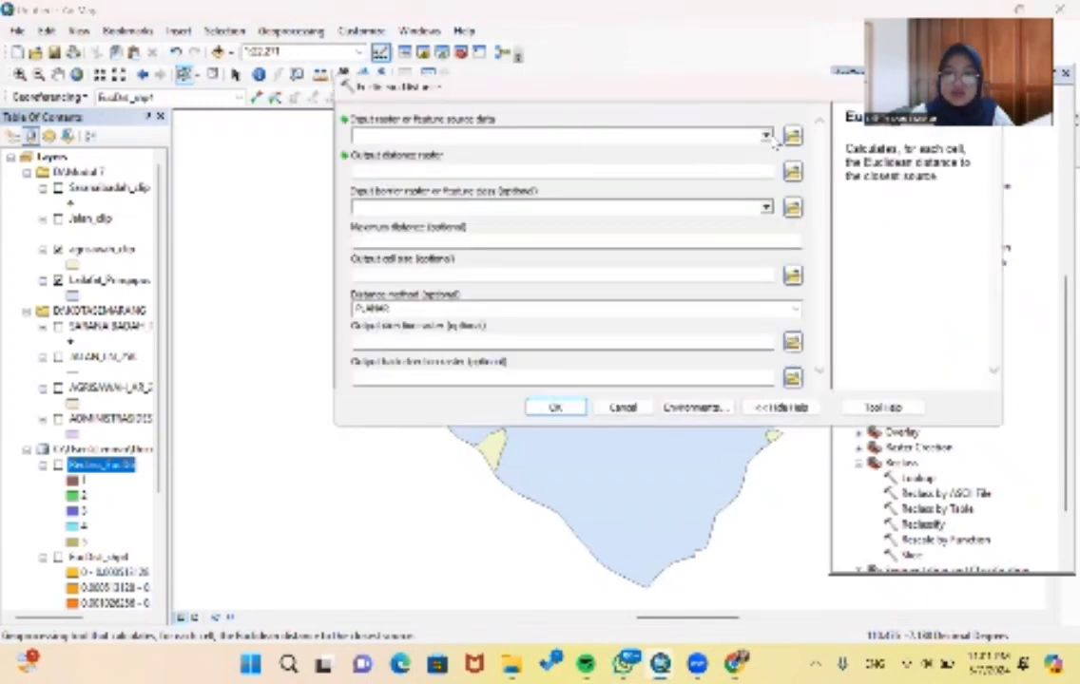
{"action": "left_click", "coordinate": [766, 136]}
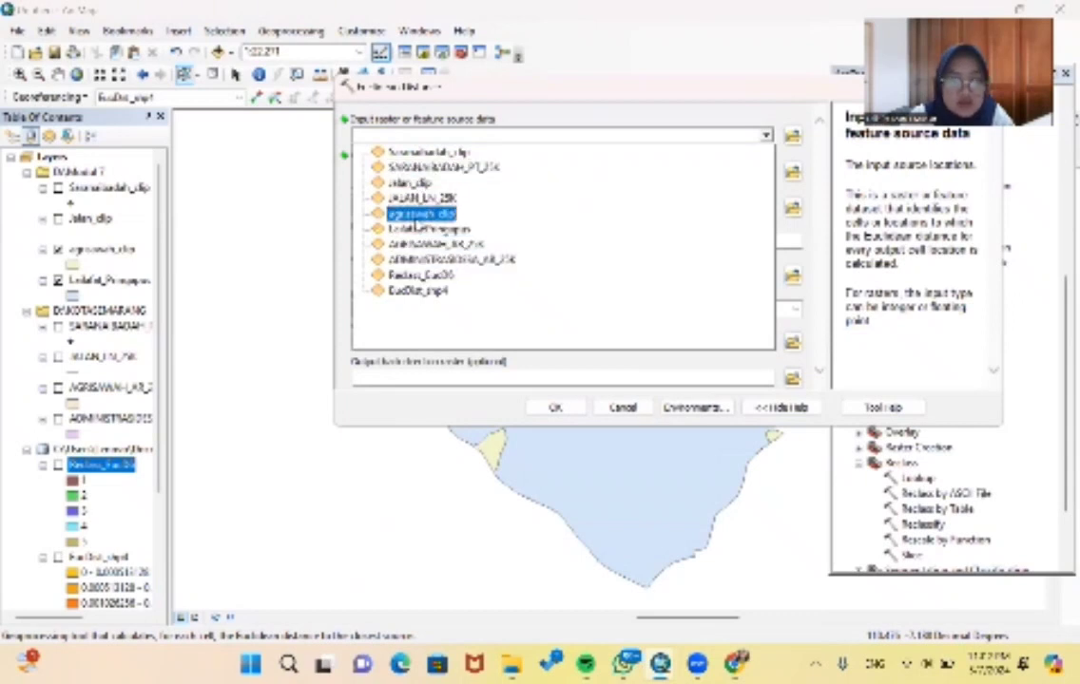
{"action": "left_click", "coordinate": [415, 216]}
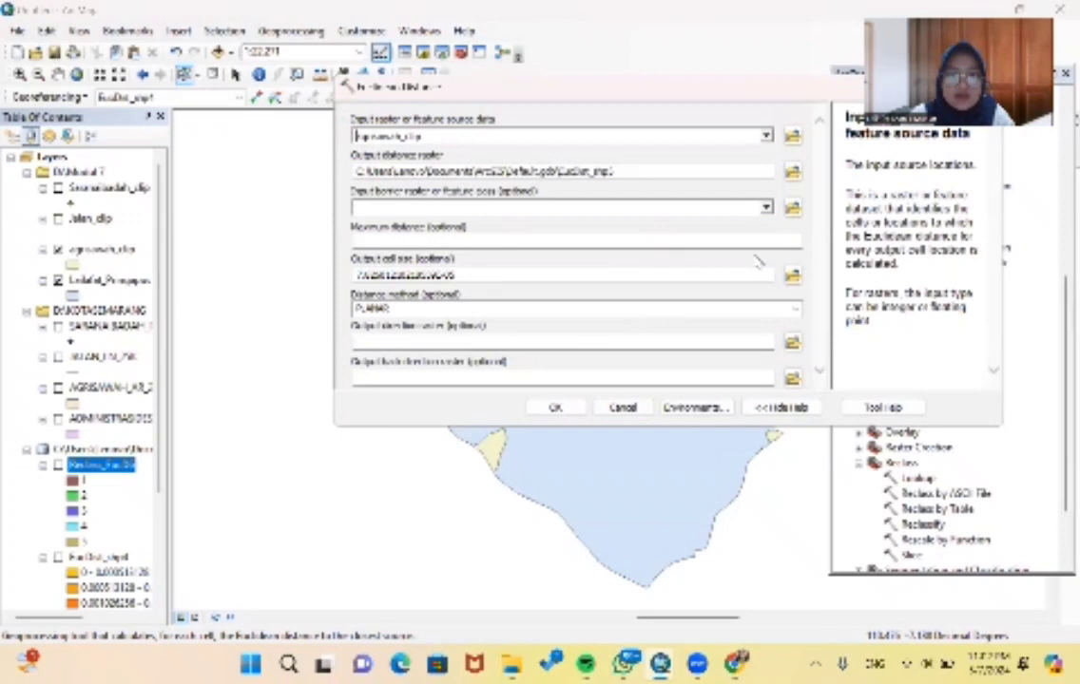
- Set the processing extent environment for the rice field distance run to match the exported Pringapus layer
{"action": "left_click", "coordinate": [703, 409]}
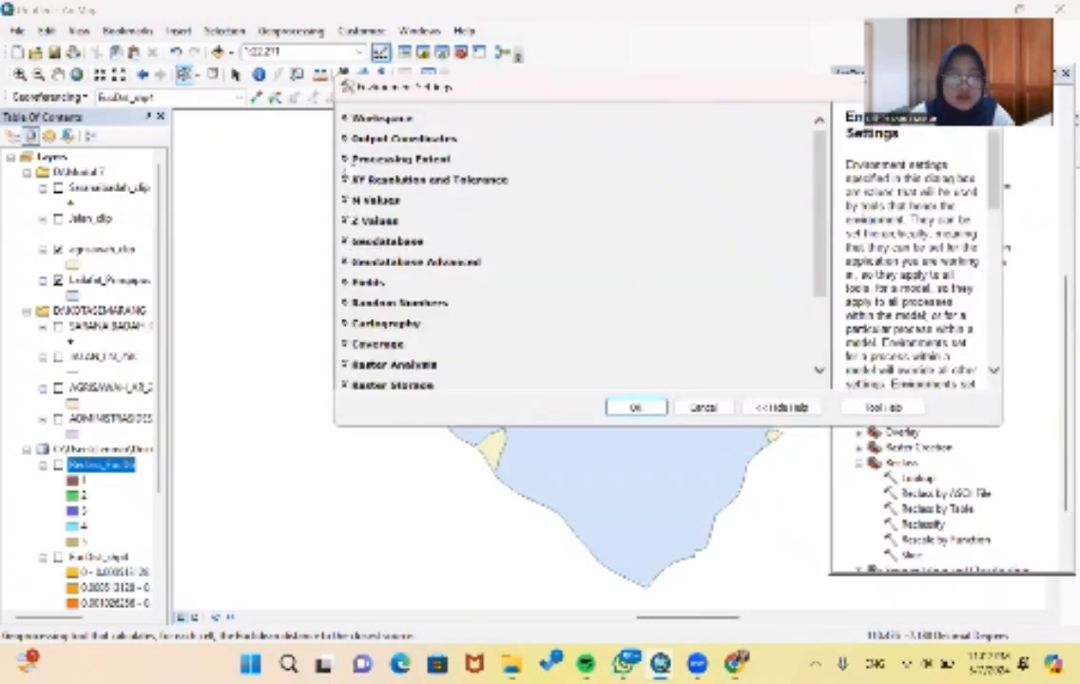
{"action": "left_click", "coordinate": [346, 159]}
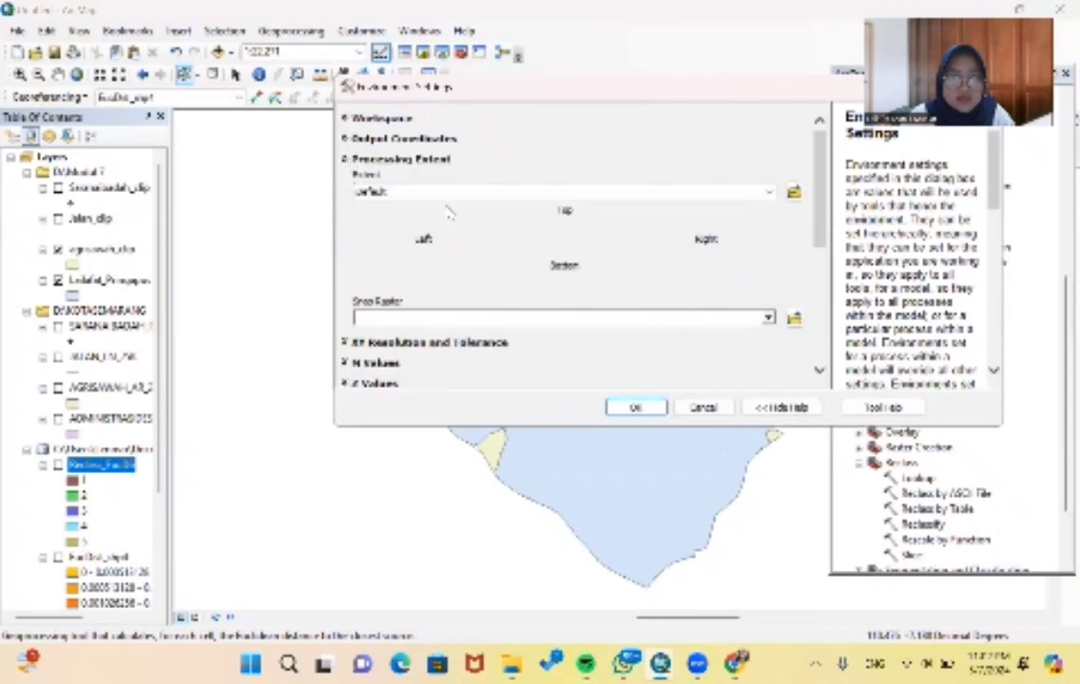
{"action": "left_click", "coordinate": [401, 191]}
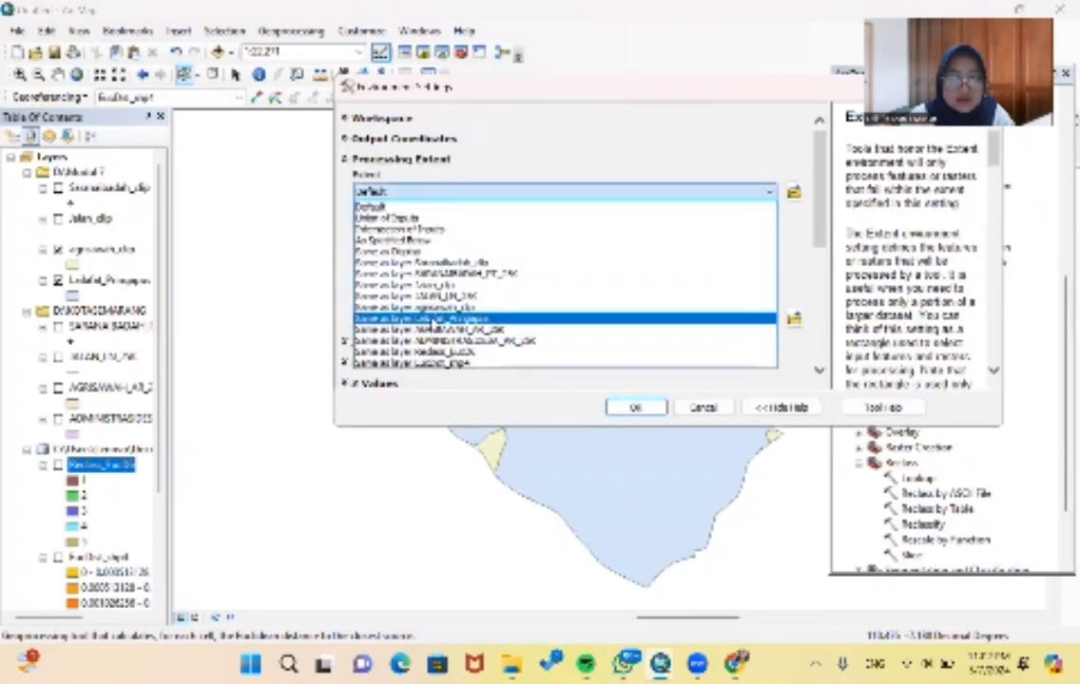
{"action": "left_click", "coordinate": [433, 319]}
- Set the raster analysis mask to the exported Pringapus layer and run Euclidean Distance on the clipped rice fields
{"action": "scroll", "coordinate": [435, 276], "scroll_direction": "down", "scroll_amount": 10}
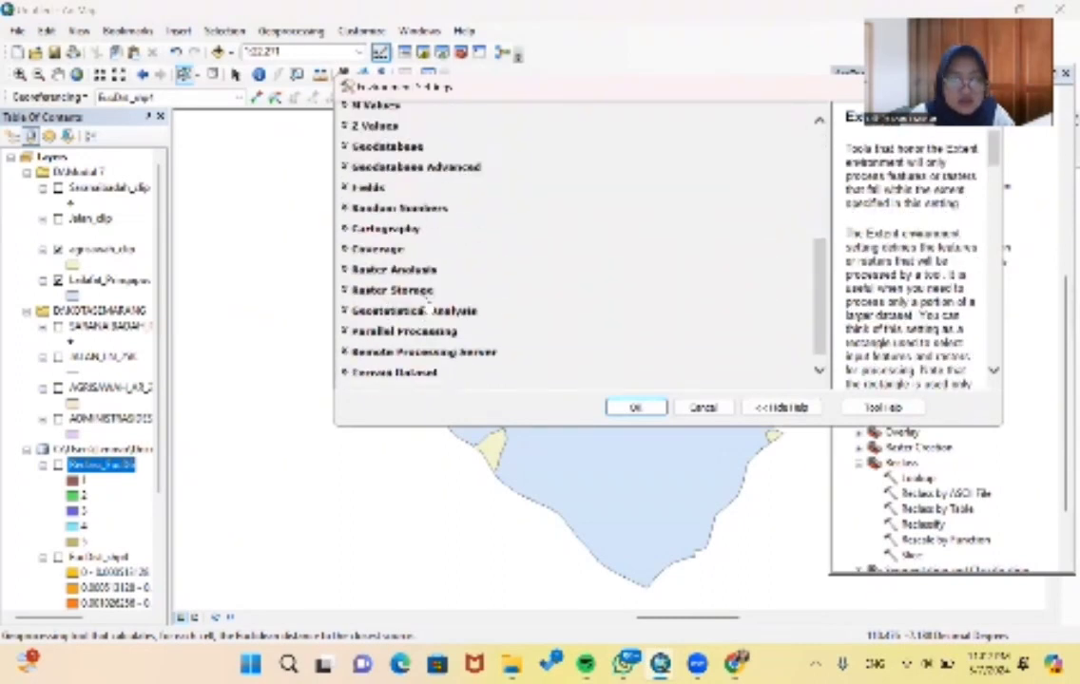
{"action": "left_click", "coordinate": [344, 270]}
{"action": "scroll", "coordinate": [468, 291], "scroll_direction": "down", "scroll_amount": 3}
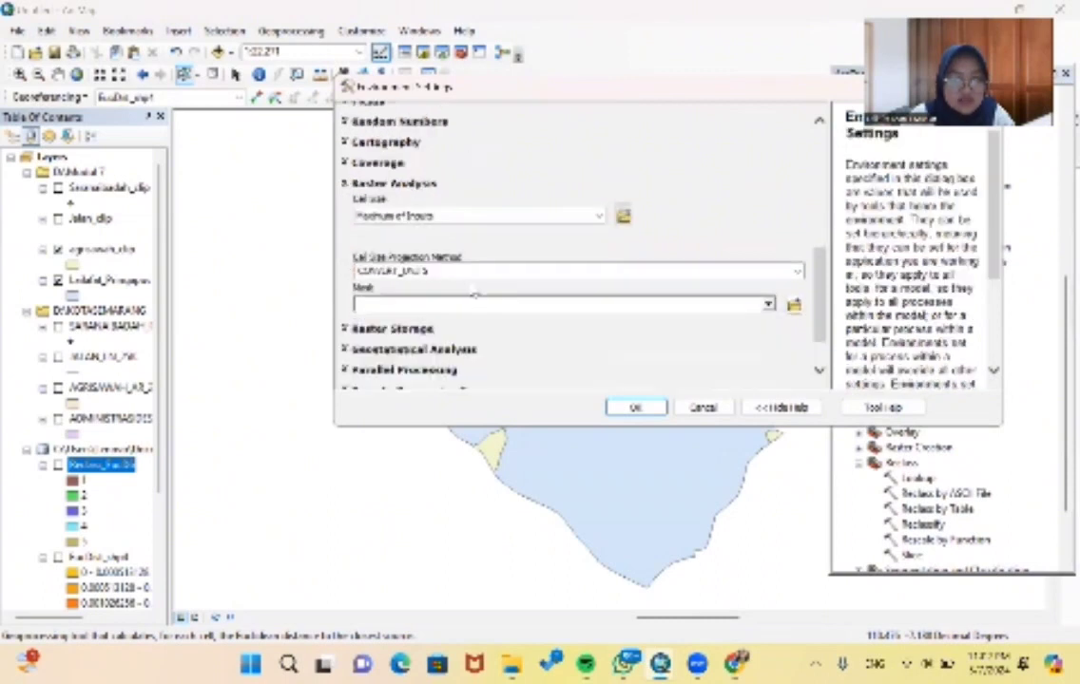
{"action": "left_click", "coordinate": [766, 260]}
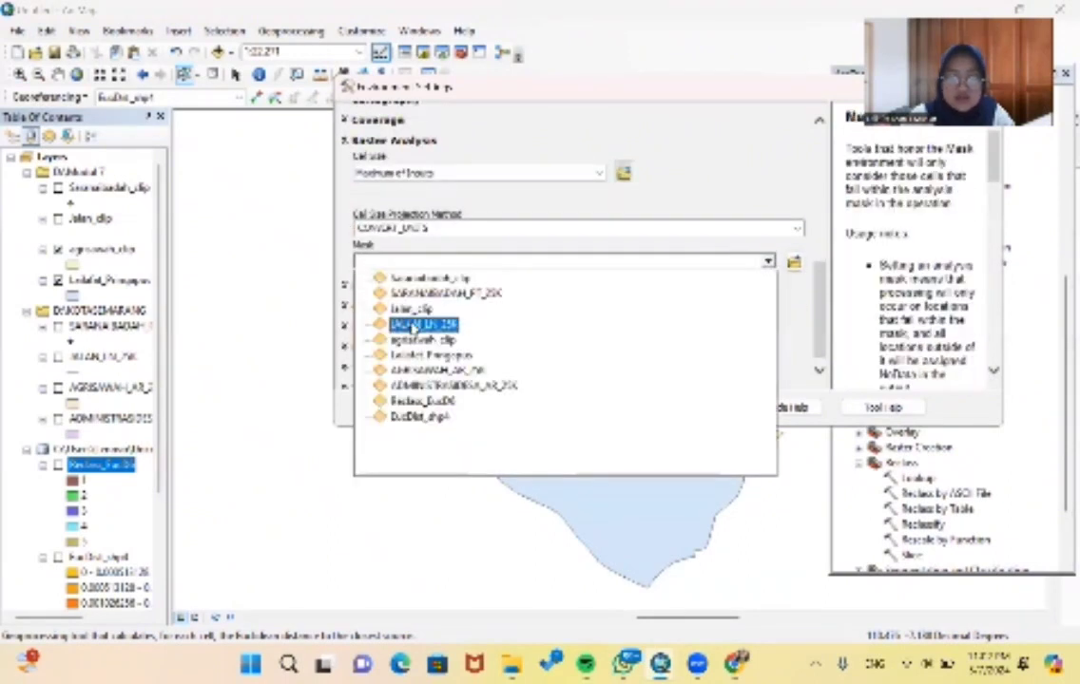
{"action": "left_click", "coordinate": [423, 366]}
{"action": "left_click", "coordinate": [631, 406]}
{"action": "left_click", "coordinate": [559, 407]}
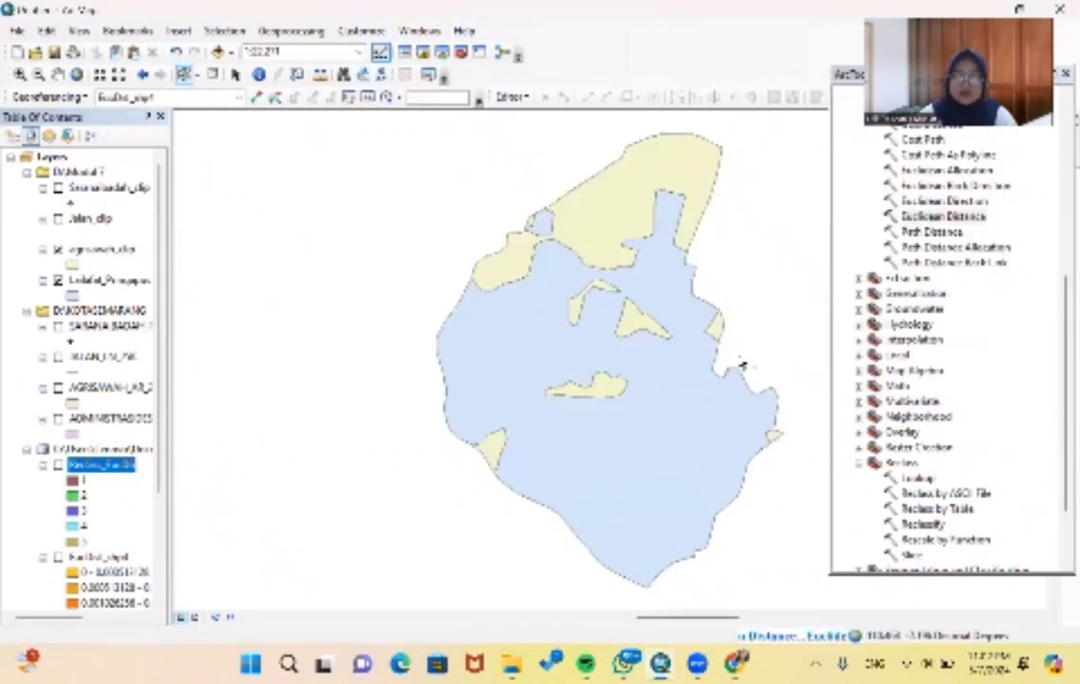
- Set up the Reclassify tool with the rice field distance raster EucDist_shp5 as input
{"action": "scroll", "coordinate": [1022, 351], "scroll_direction": "down", "scroll_amount": 1}
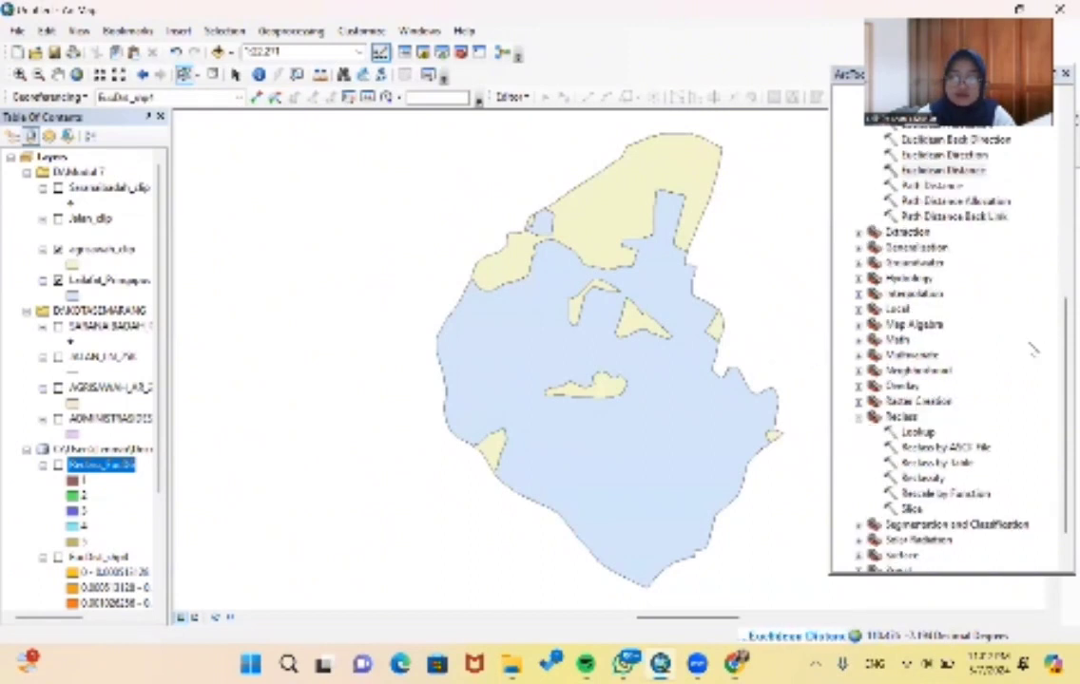
{"action": "scroll", "coordinate": [1034, 351], "scroll_direction": "down", "scroll_amount": 1}
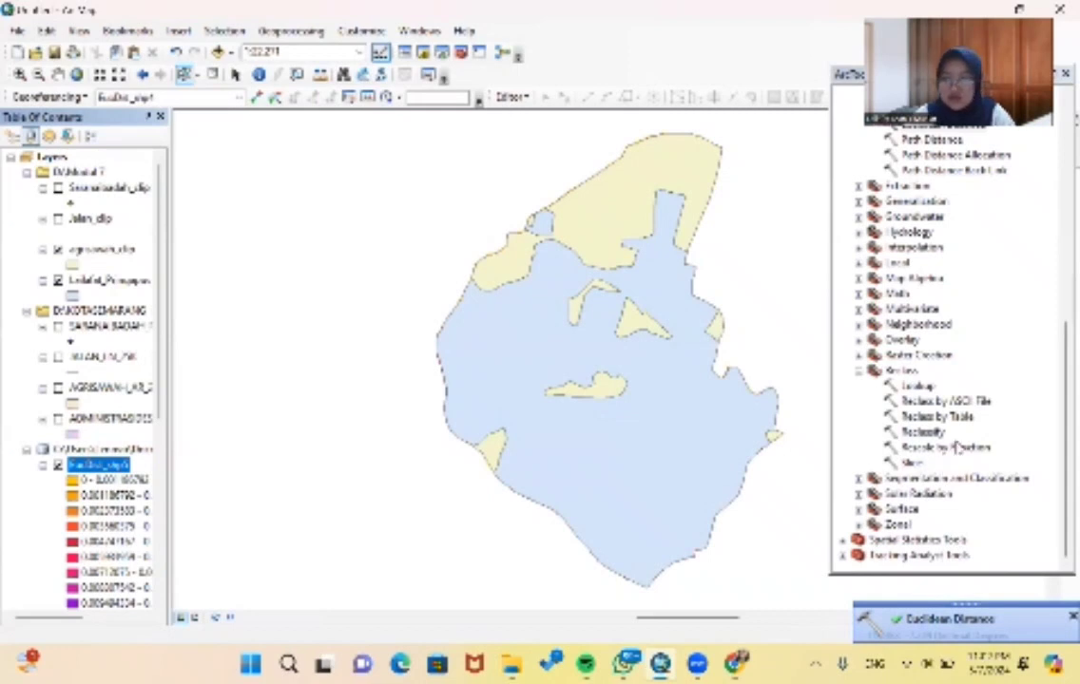
{"action": "double_click", "coordinate": [922, 431]}
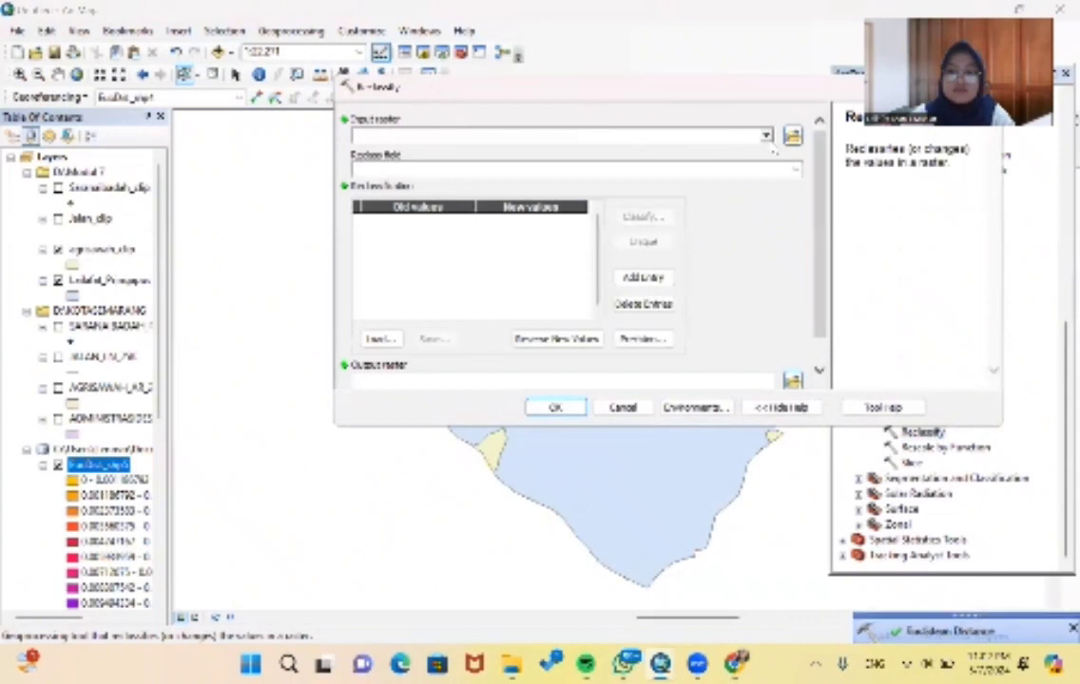
{"action": "left_click", "coordinate": [684, 133]}
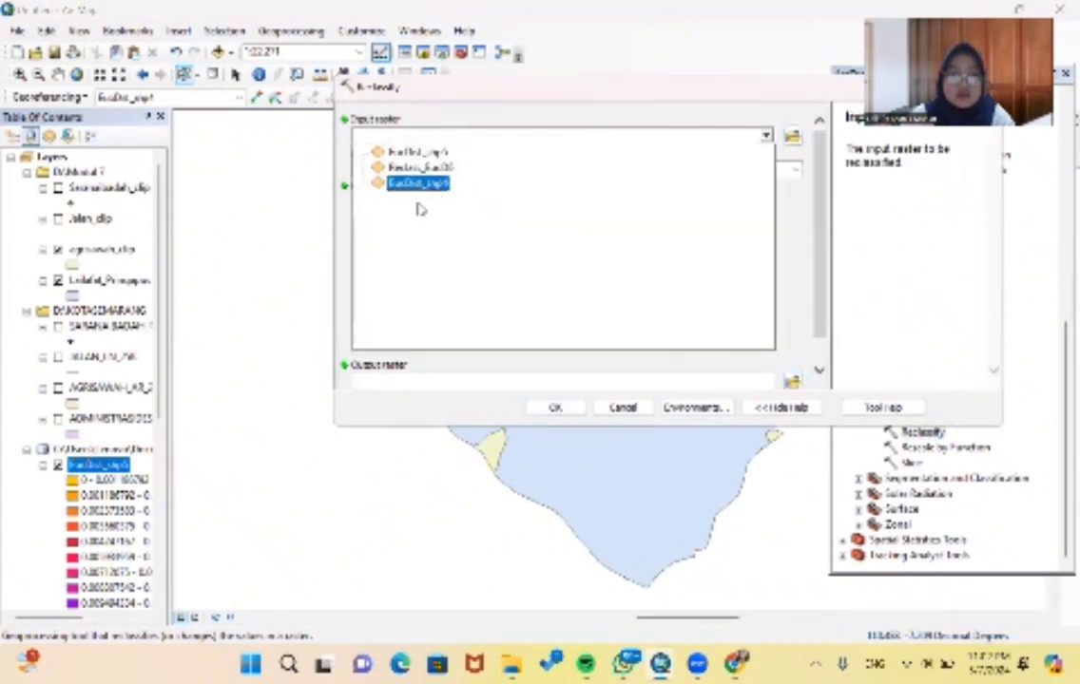
{"action": "left_click", "coordinate": [424, 154]}
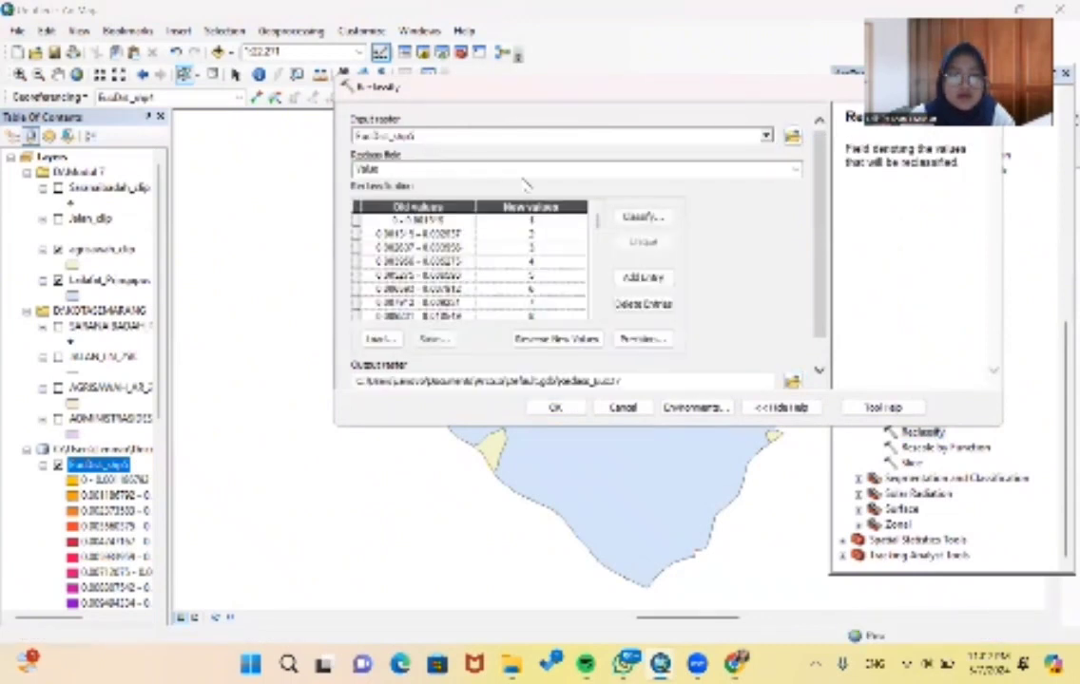
- Classify the rice field distance values into 5 Natural Breaks (Jenks) classes, run the reclassification and hide the Pringapus layer
{"action": "left_click", "coordinate": [643, 217]}
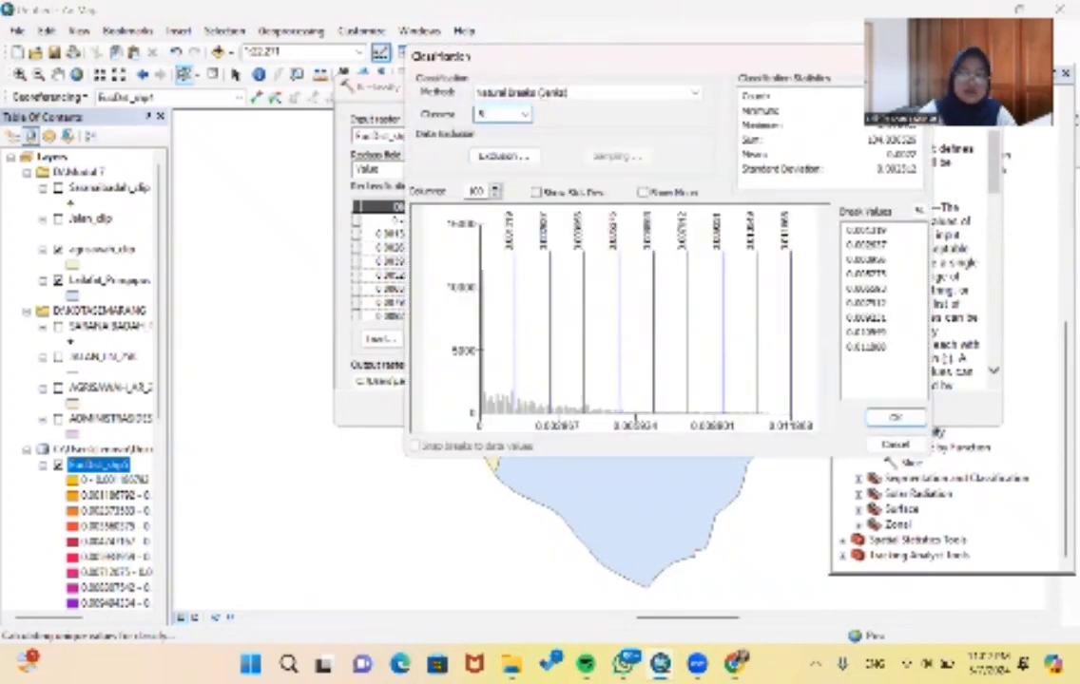
{"action": "left_click", "coordinate": [893, 419]}
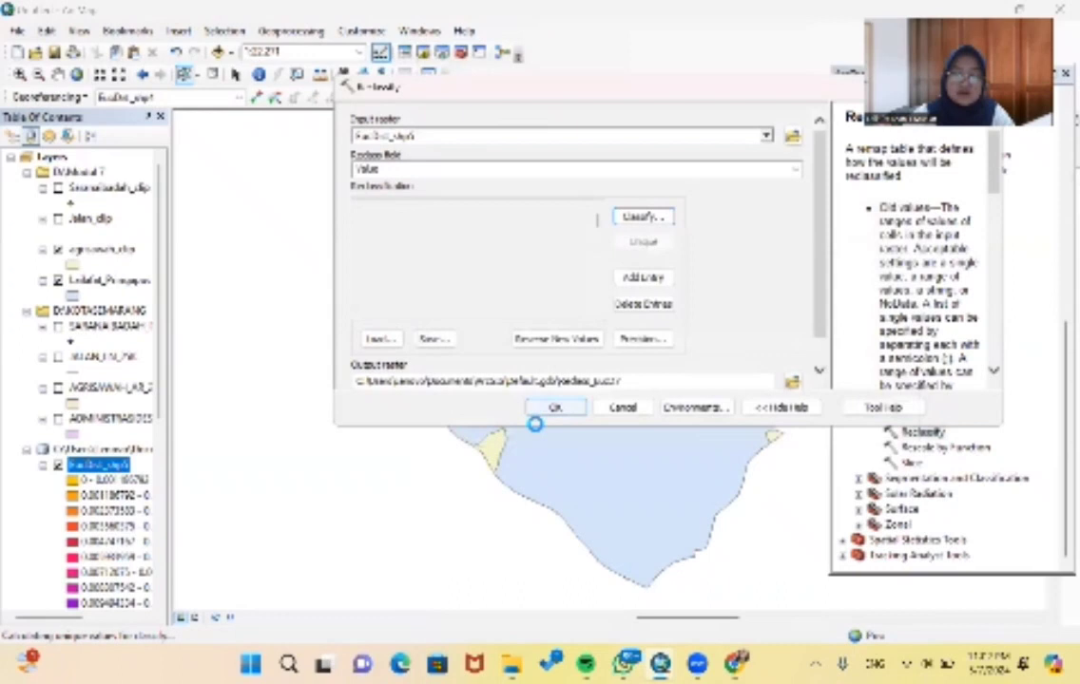
{"action": "left_click", "coordinate": [540, 407]}
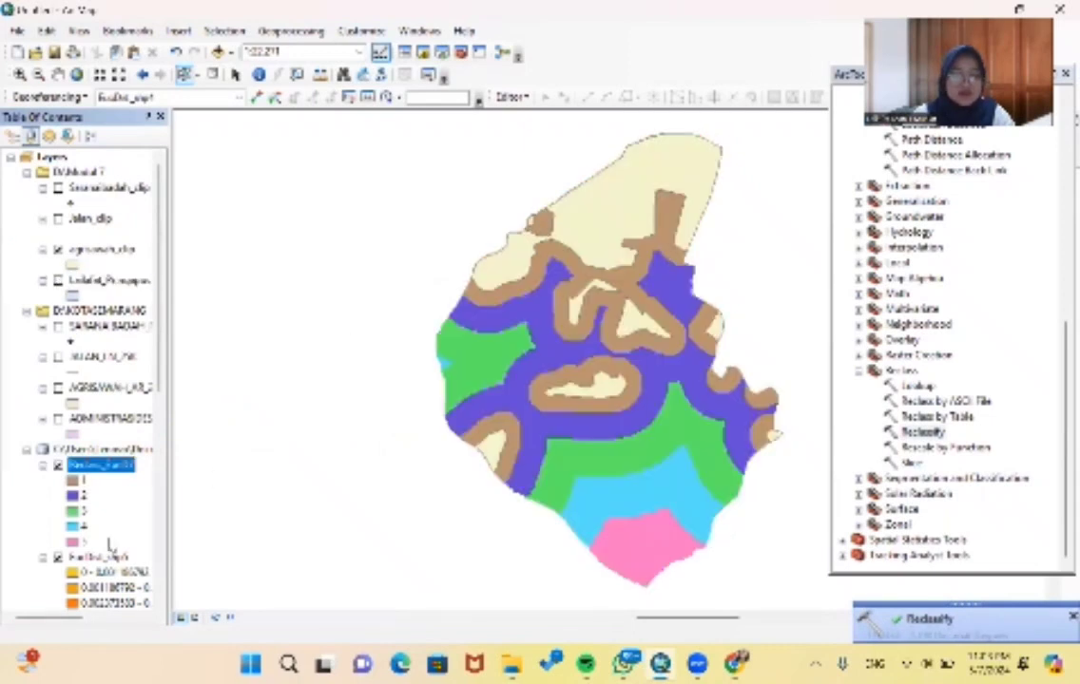
{"action": "scroll", "coordinate": [121, 449], "scroll_direction": "down", "scroll_amount": 1}
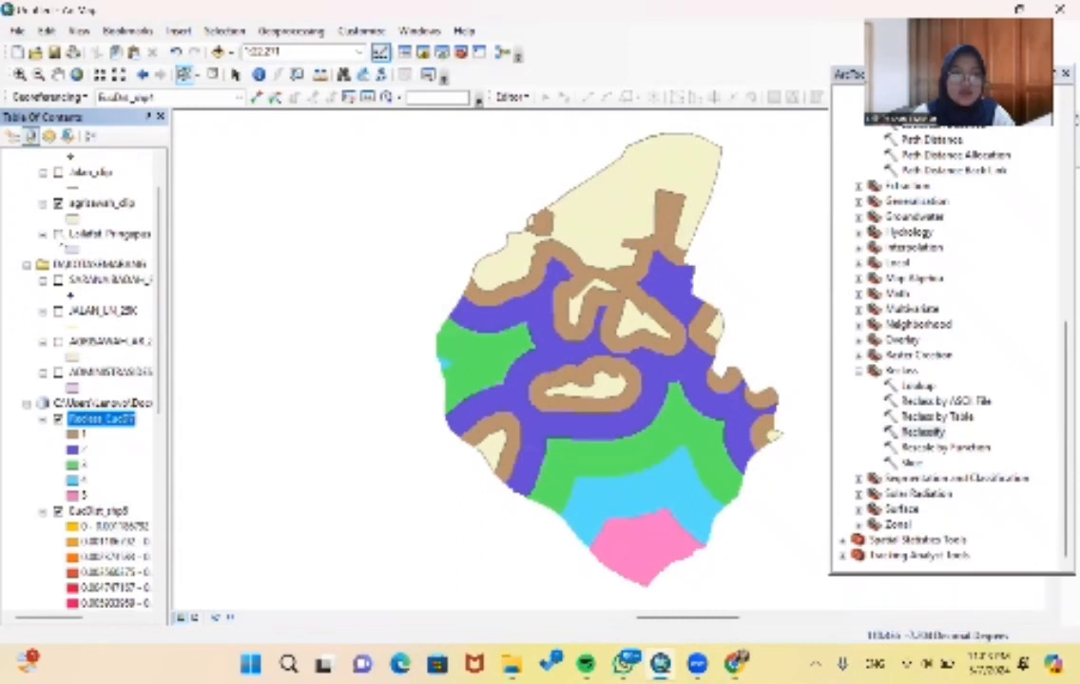
- Compare the reclassified rice field raster with the underlying distance raster by switching the reclassified layer off and on
{"action": "scroll", "coordinate": [60, 237], "scroll_direction": "up", "scroll_amount": 1}
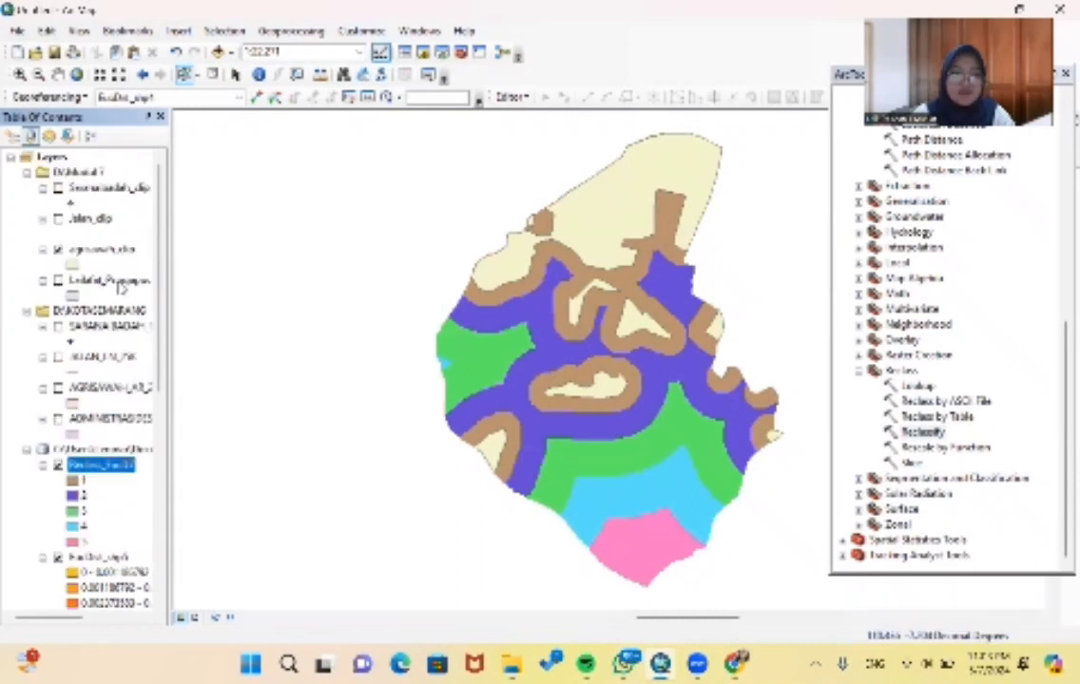
{"action": "scroll", "coordinate": [90, 326], "scroll_direction": "down", "scroll_amount": 1}
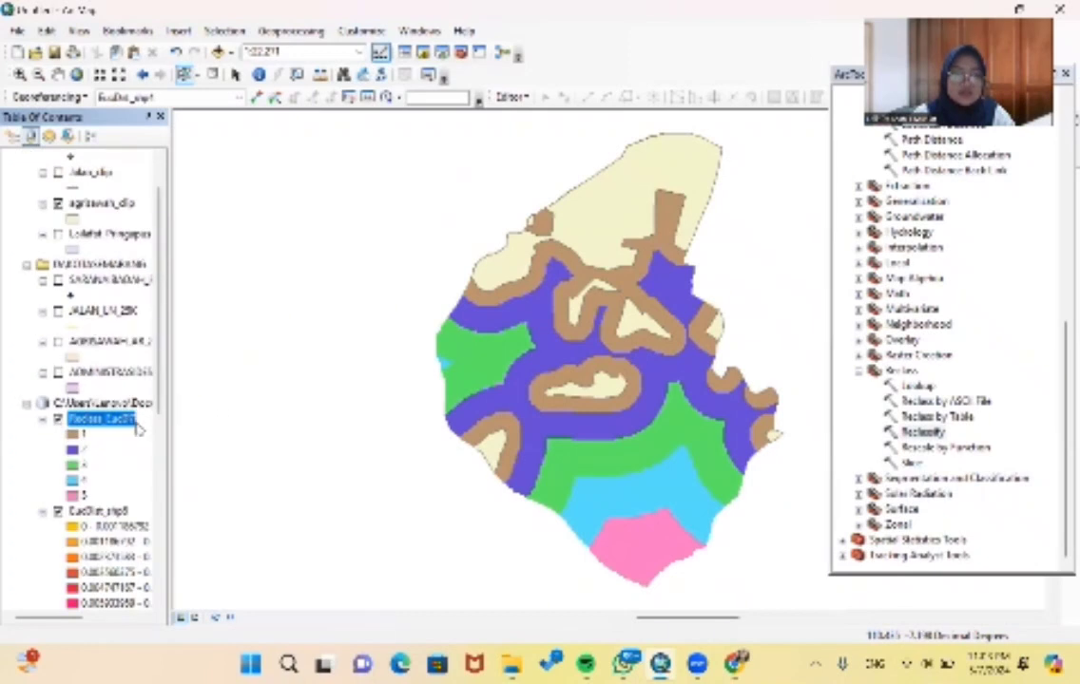
{"action": "scroll", "coordinate": [91, 429], "scroll_direction": "down", "scroll_amount": 1}
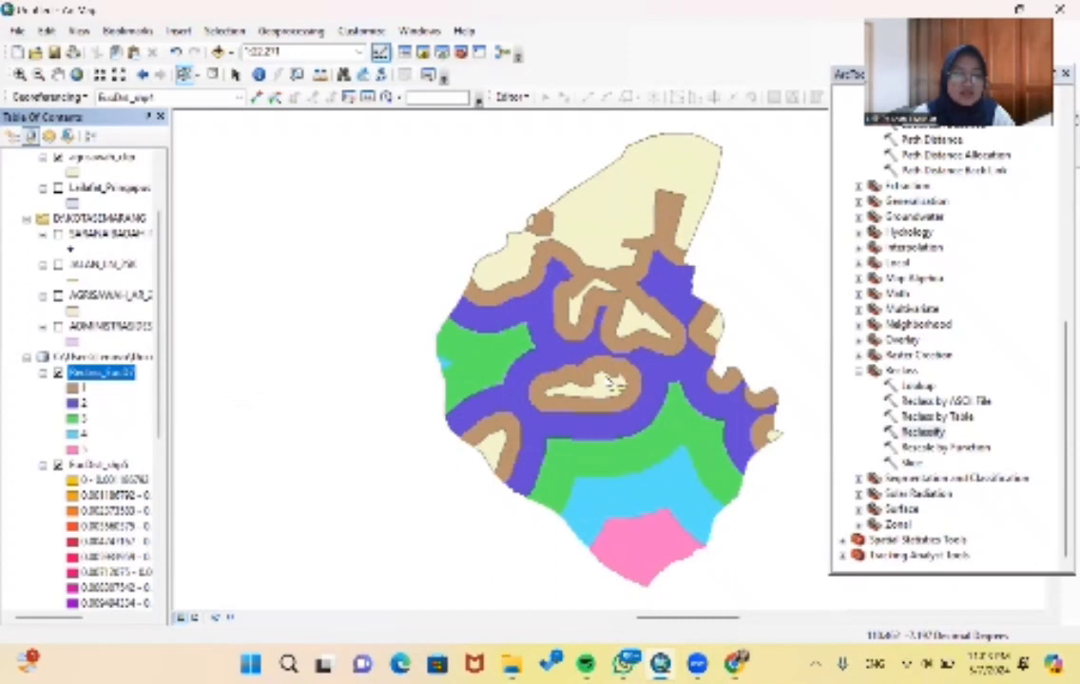
{"action": "left_click", "coordinate": [58, 373]}
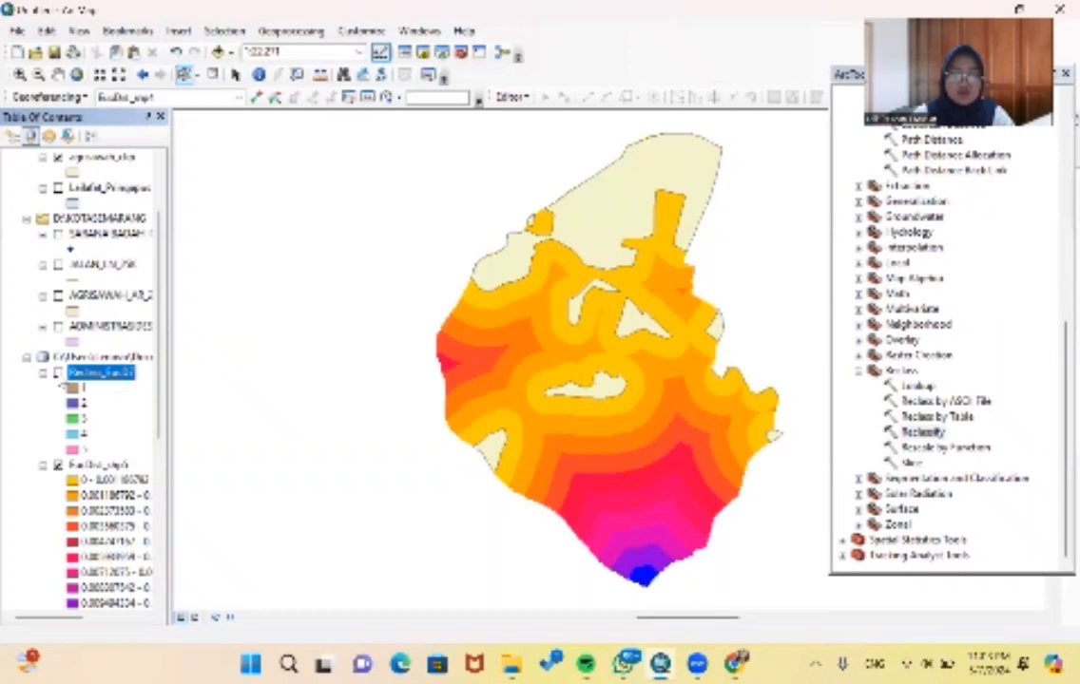
{"action": "left_click", "coordinate": [58, 373]}
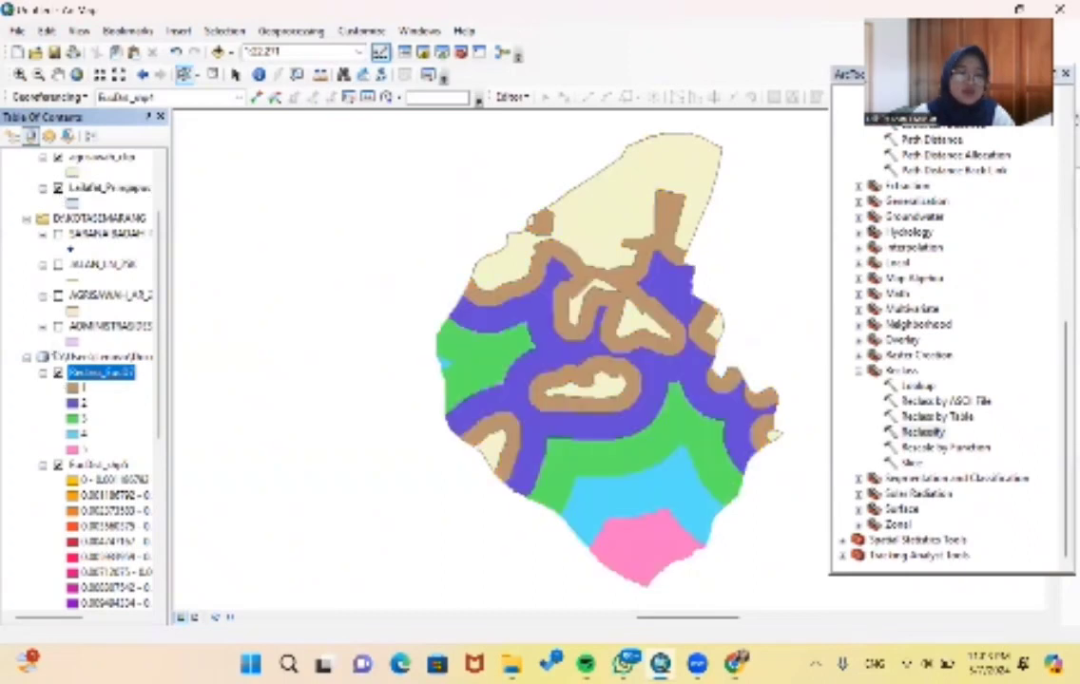
- Hide both rice field rasters and agrisawah_clip, leaving only the Saranaibadah_clip points and the exported Pringapus layer displayed
{"action": "left_click", "coordinate": [58, 372]}
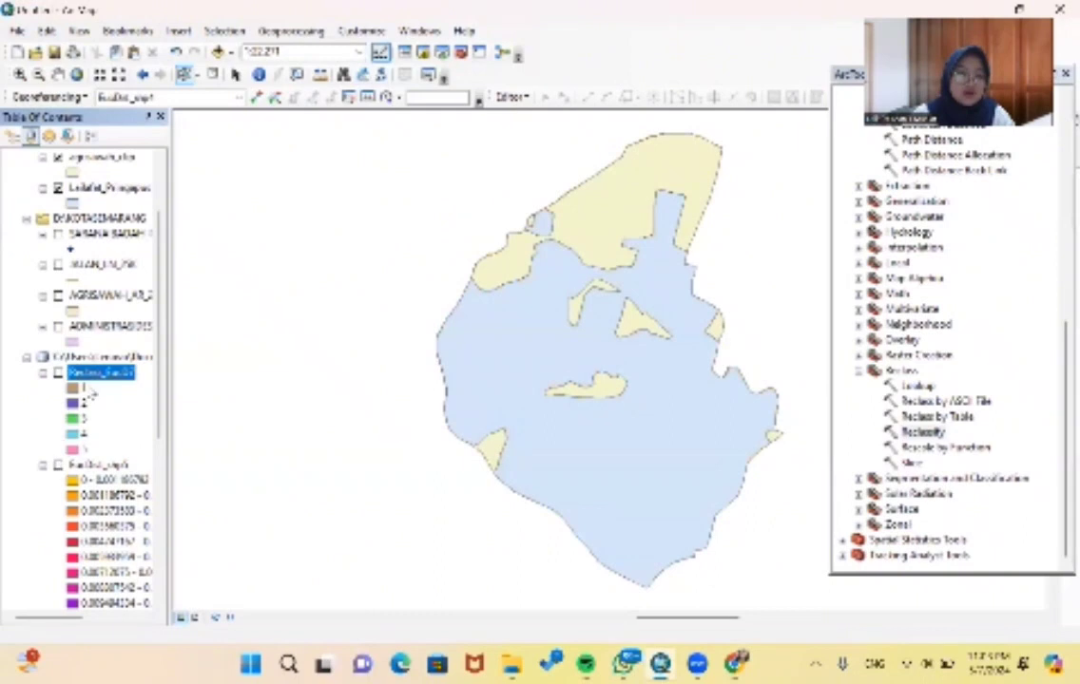
{"action": "scroll", "coordinate": [100, 408], "scroll_direction": "up", "scroll_amount": 2}
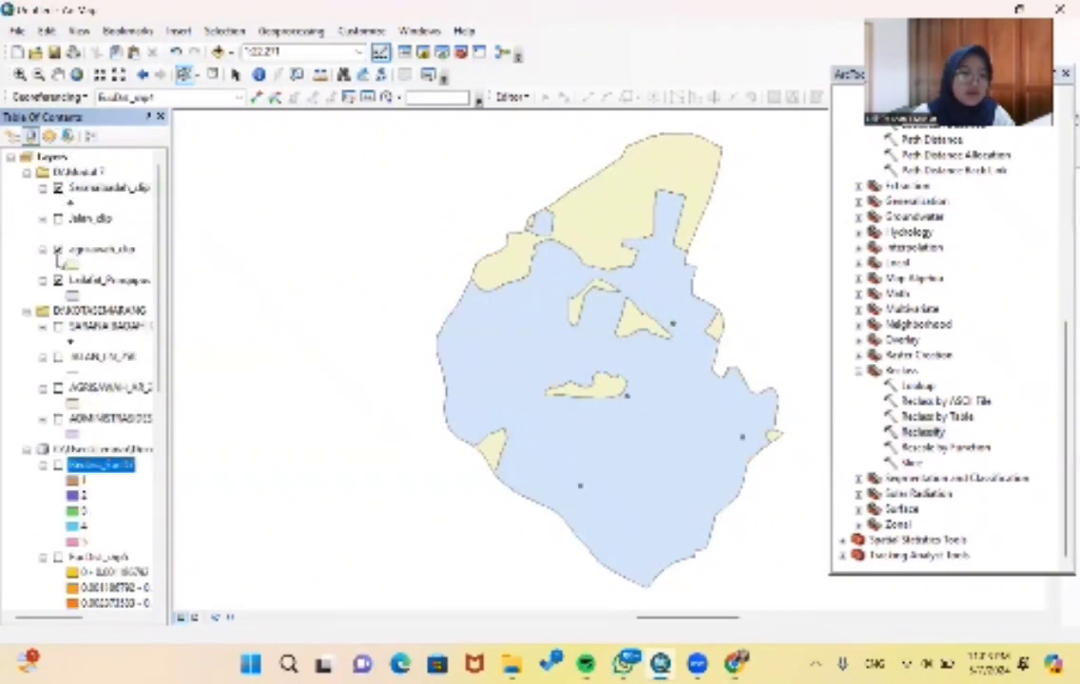
{"action": "left_click", "coordinate": [57, 250]}
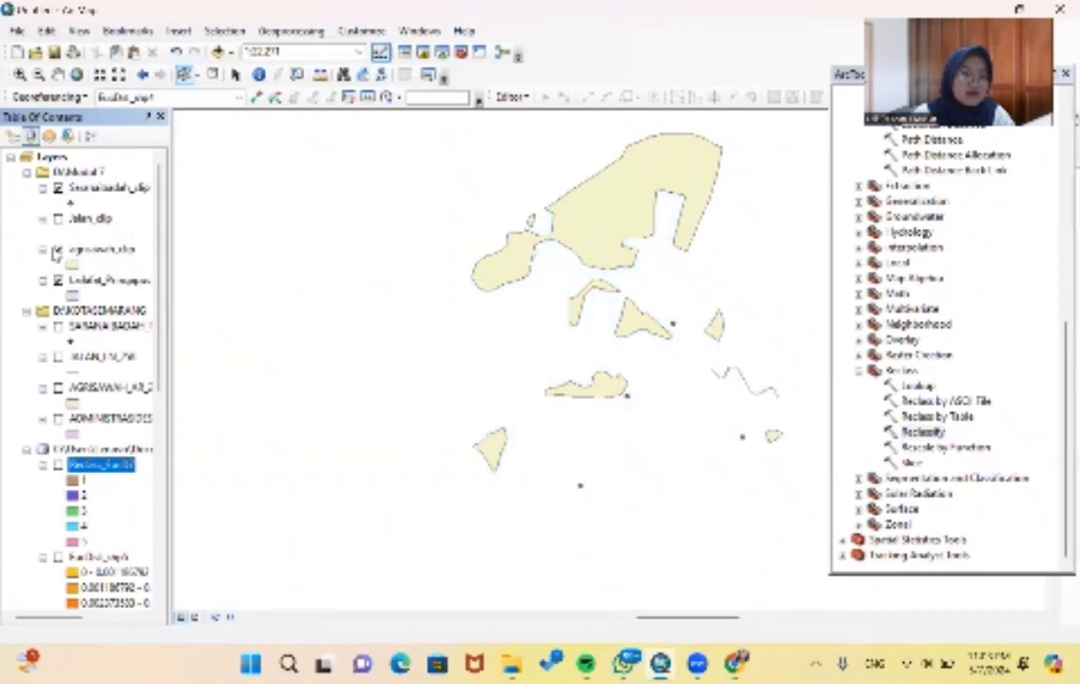
{"action": "left_click", "coordinate": [57, 250]}
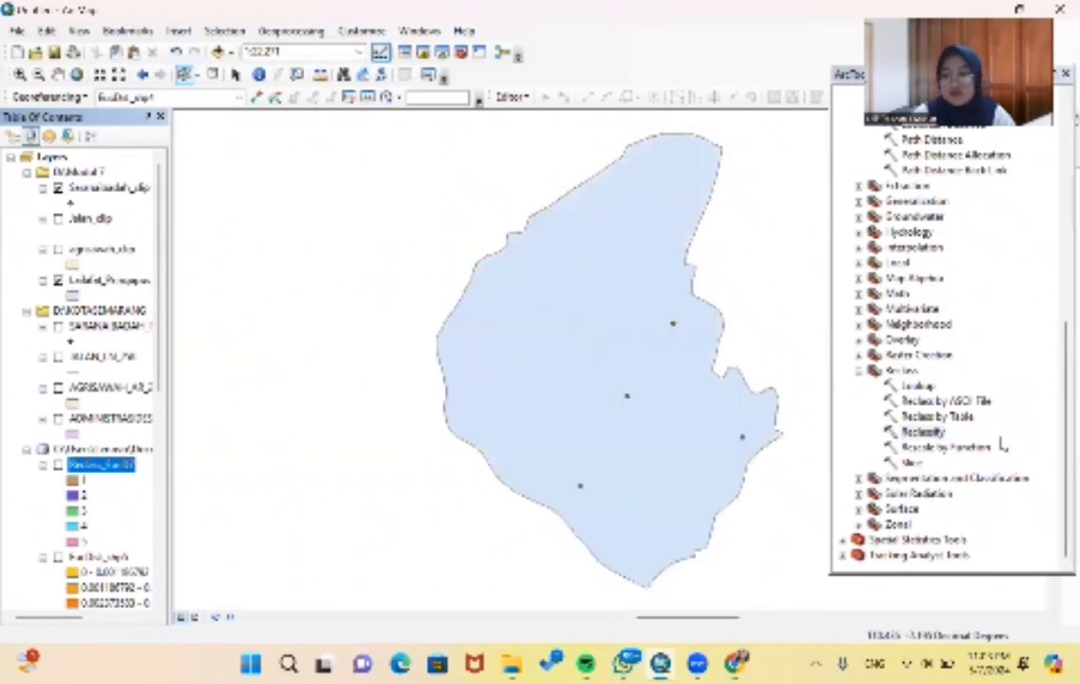
- Set up the Euclidean Distance tool with Saranaibadah_clip as the source data
{"action": "scroll", "coordinate": [1001, 443], "scroll_direction": "up", "scroll_amount": 5}
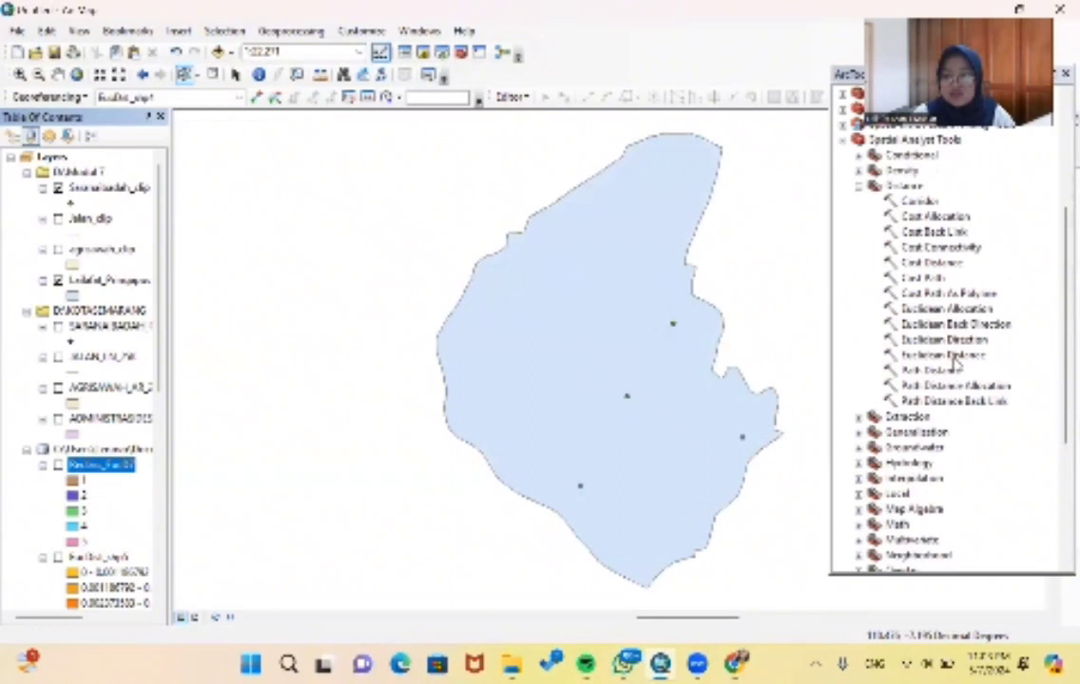
{"action": "double_click", "coordinate": [946, 356]}
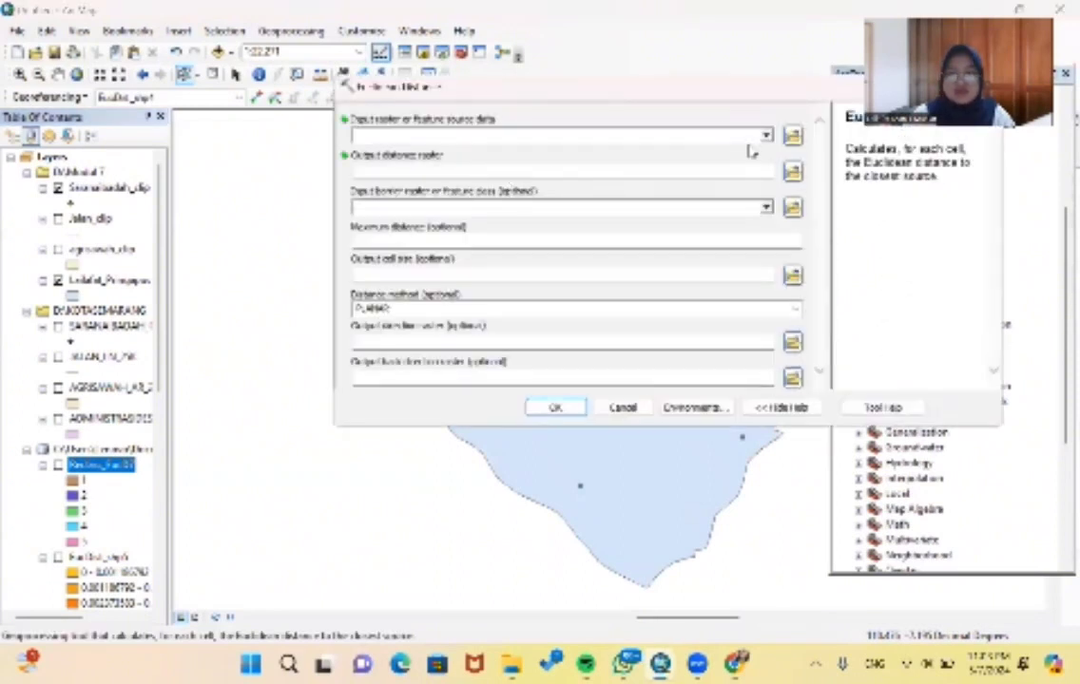
{"action": "left_click", "coordinate": [757, 137]}
{"action": "left_click", "coordinate": [767, 136]}
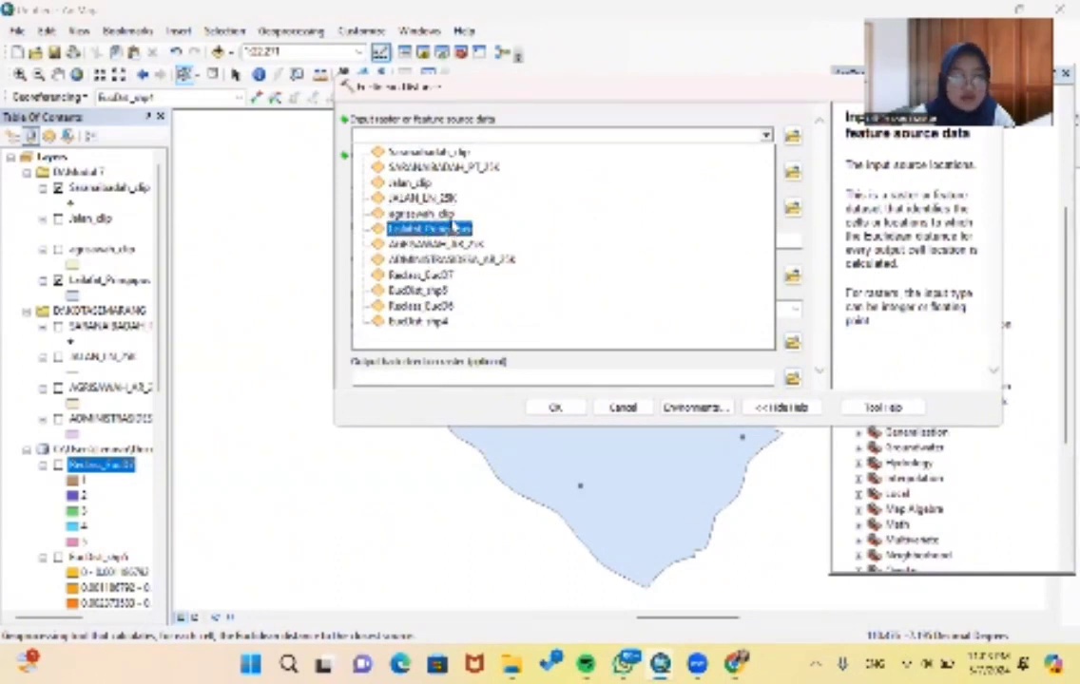
{"action": "left_click", "coordinate": [458, 151]}
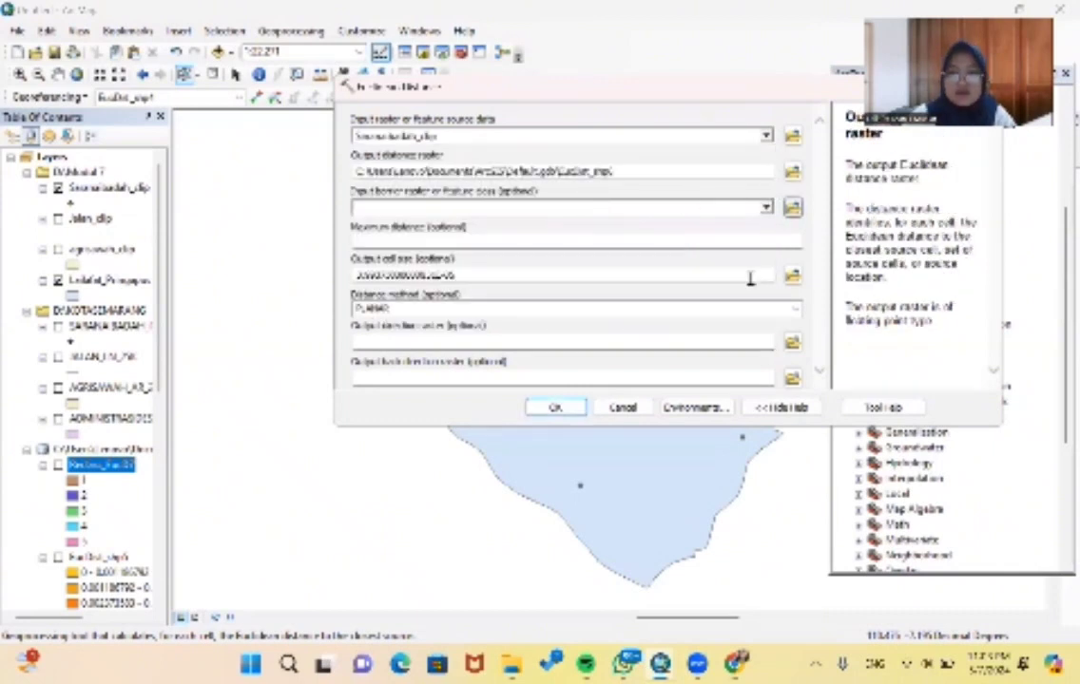
- Set the processing extent environment for the worship facility distance run to match the exported Pringapus layer
{"action": "left_click", "coordinate": [680, 407]}
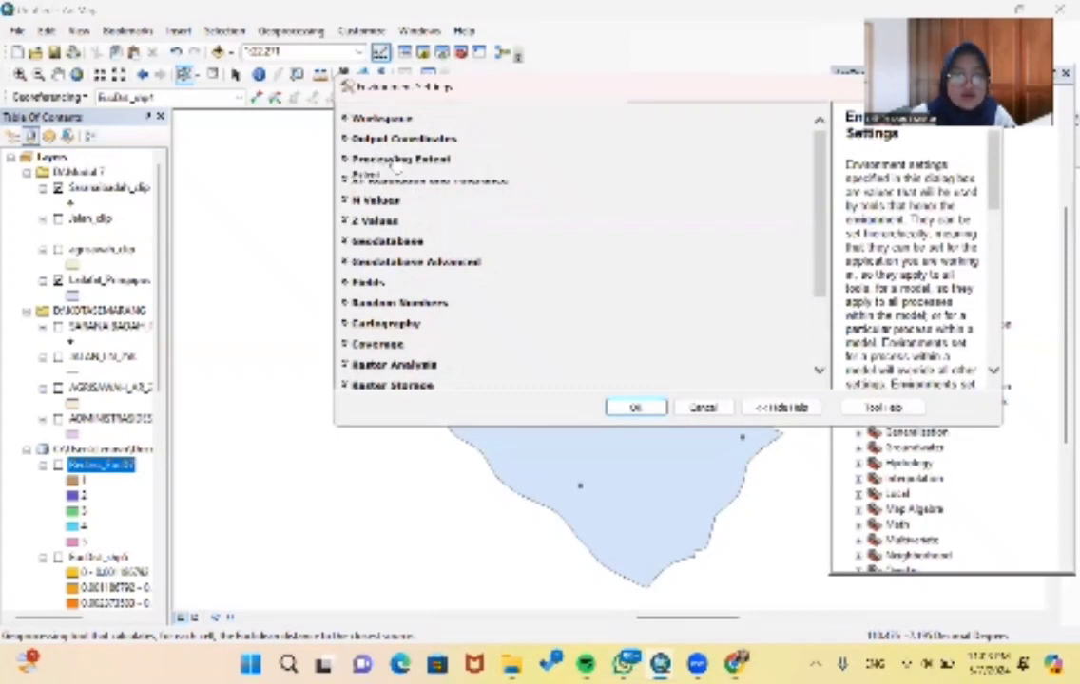
{"action": "left_click", "coordinate": [348, 158]}
{"action": "left_click", "coordinate": [418, 191]}
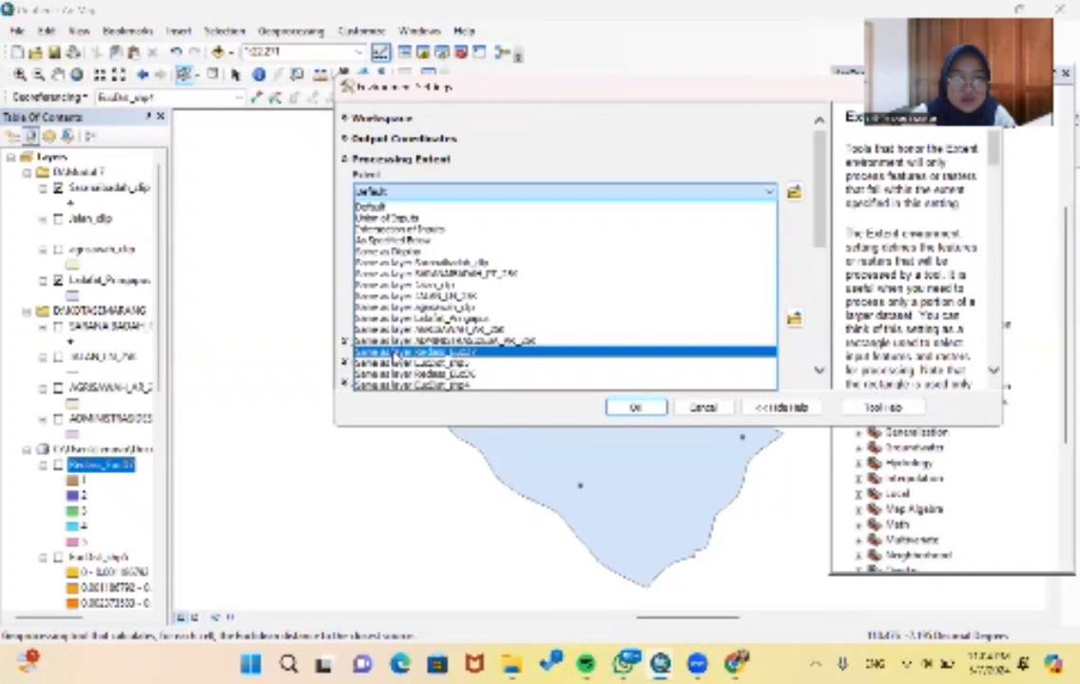
{"action": "left_click", "coordinate": [428, 319]}
- Set the raster analysis mask to the exported Pringapus layer and run Euclidean Distance on the clipped worship facilities
{"action": "scroll", "coordinate": [451, 314], "scroll_direction": "down", "scroll_amount": 5}
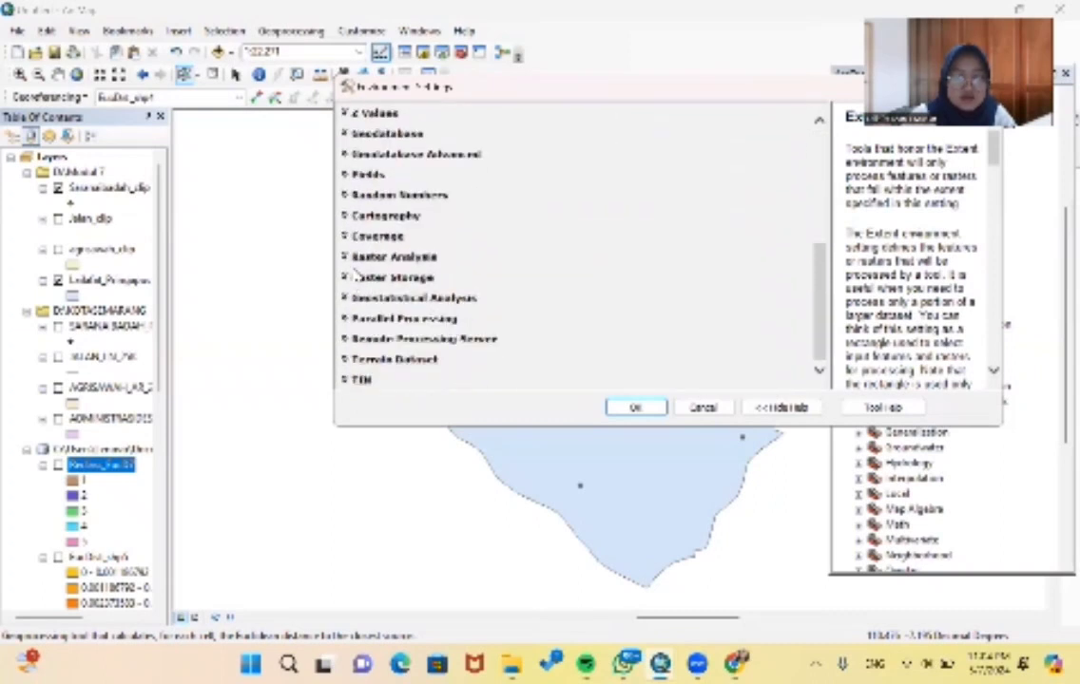
{"action": "left_click", "coordinate": [347, 257]}
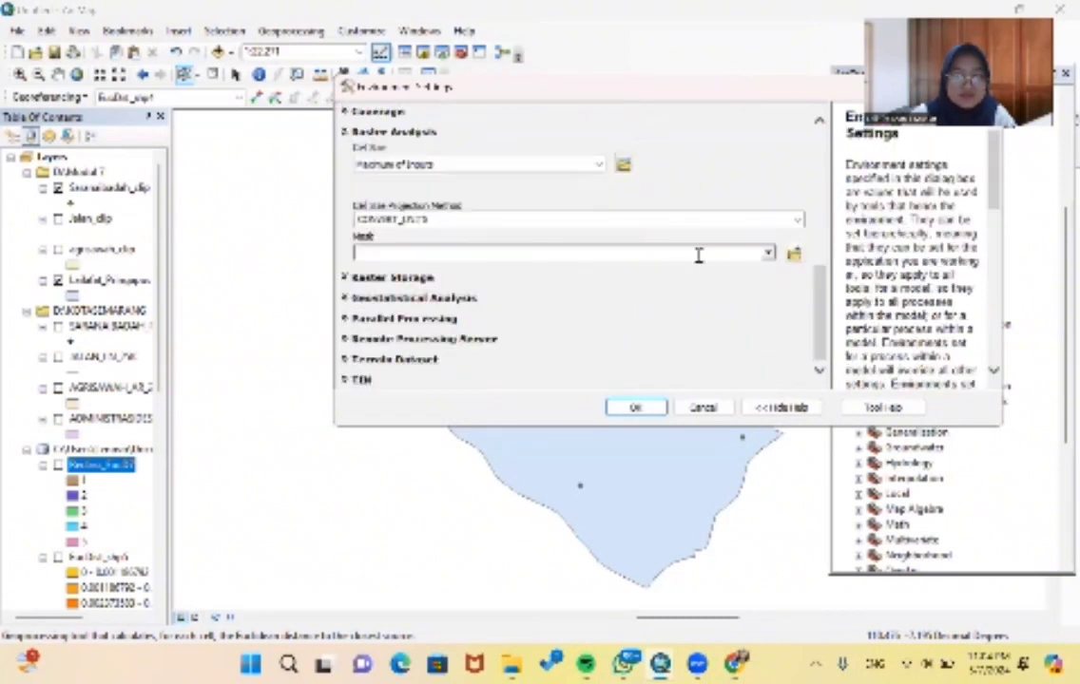
{"action": "left_click", "coordinate": [766, 254]}
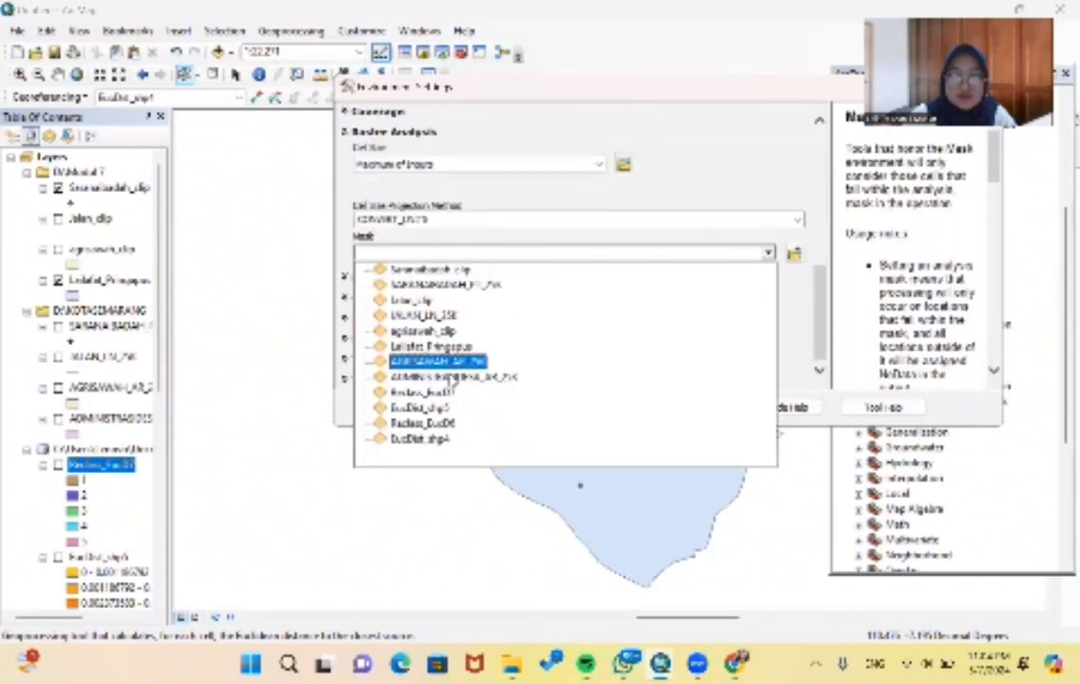
{"action": "left_click", "coordinate": [435, 349]}
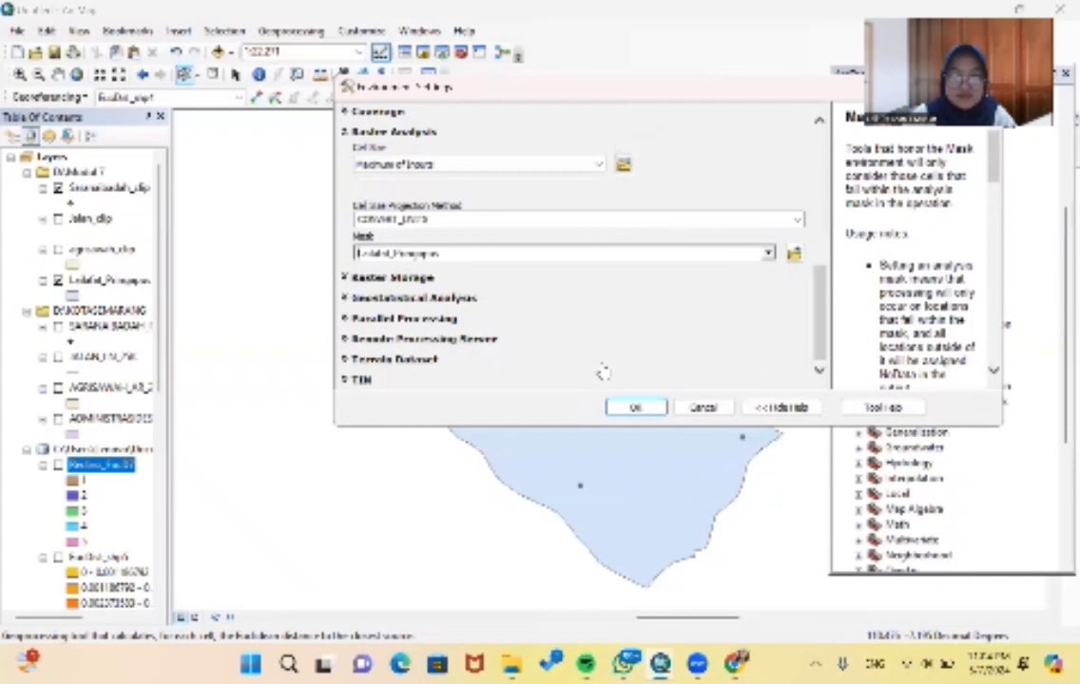
{"action": "left_click", "coordinate": [629, 409]}
{"action": "left_click", "coordinate": [560, 407]}
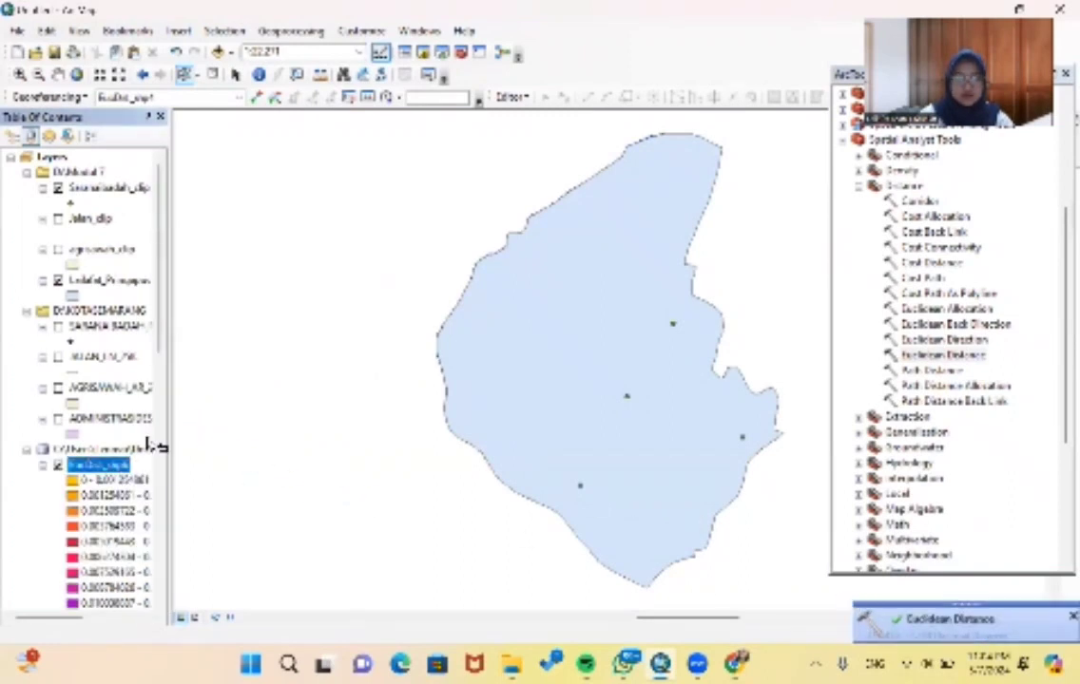
- Set up the Reclassify tool with the worship facility distance raster EucDist_shp6 as input
{"action": "scroll", "coordinate": [960, 411], "scroll_direction": "down", "scroll_amount": 5}
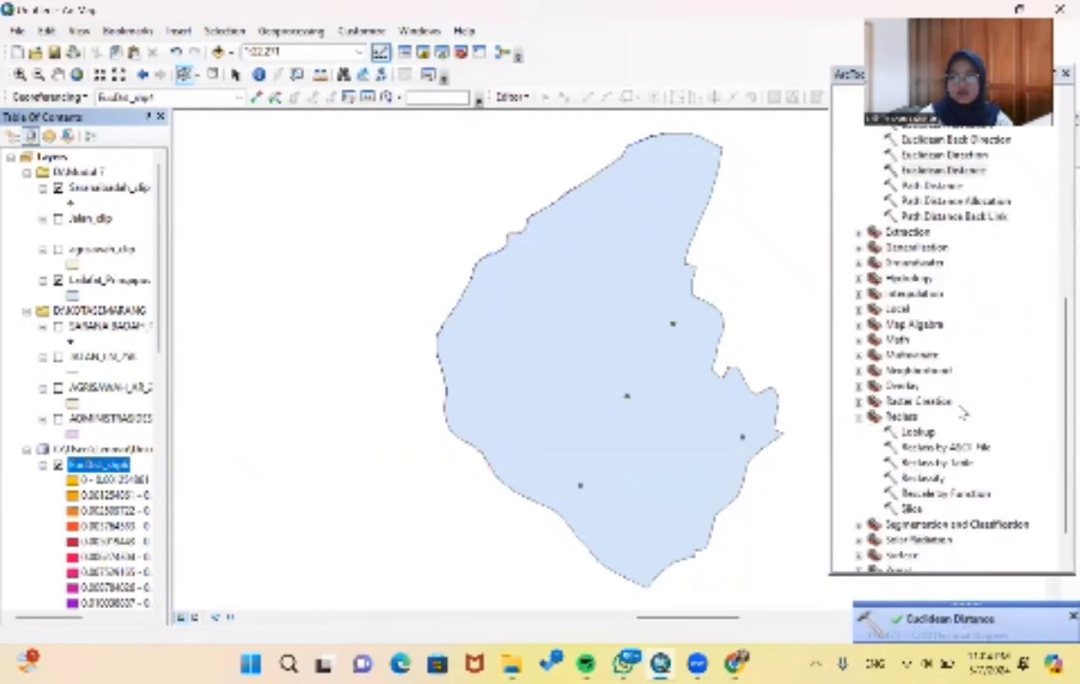
{"action": "double_click", "coordinate": [922, 431]}
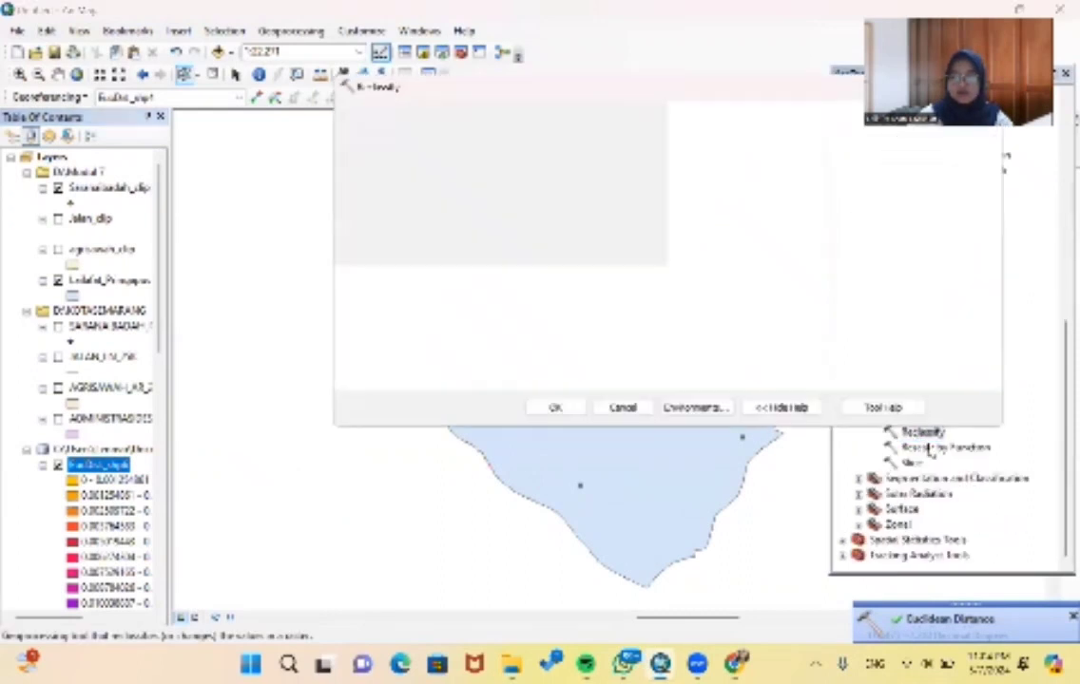
{"action": "left_click", "coordinate": [766, 136]}
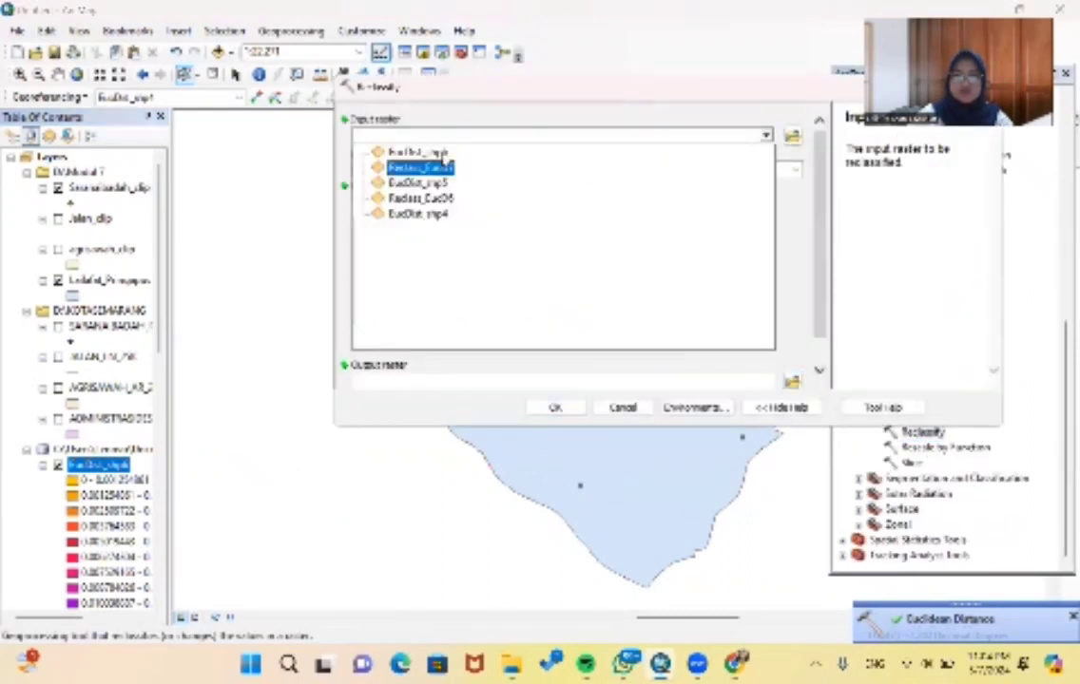
{"action": "left_click", "coordinate": [680, 149]}
- Classify the worship facility distance values into 5 Natural Breaks (Jenks) classes and run the reclassification
{"action": "left_click", "coordinate": [643, 217]}
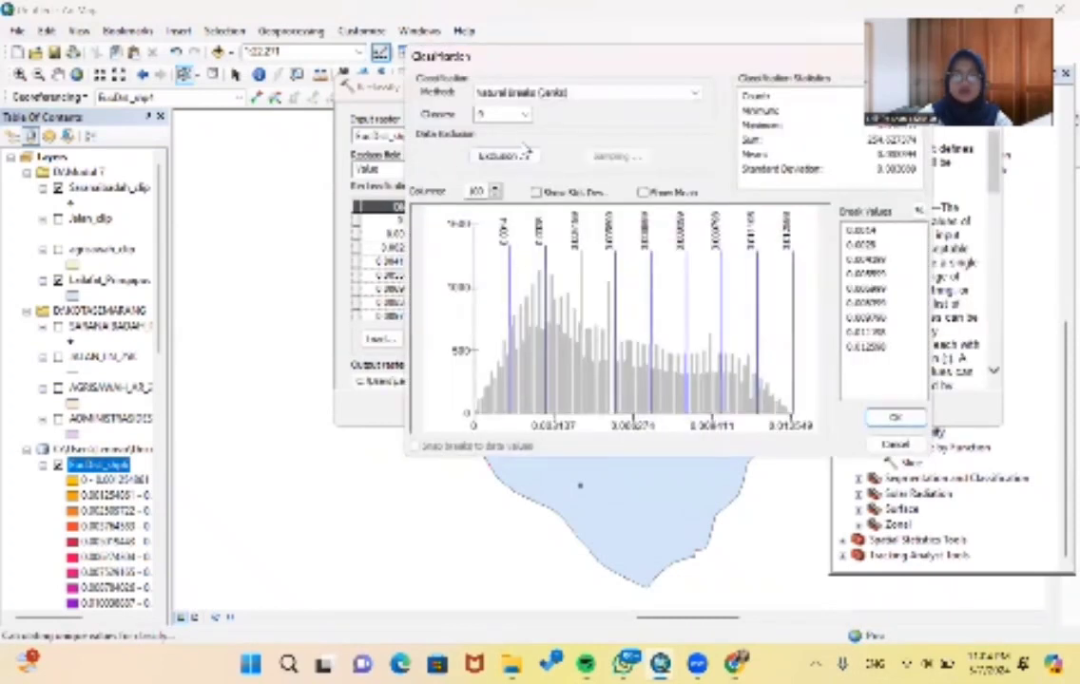
{"action": "type", "text": "5"}
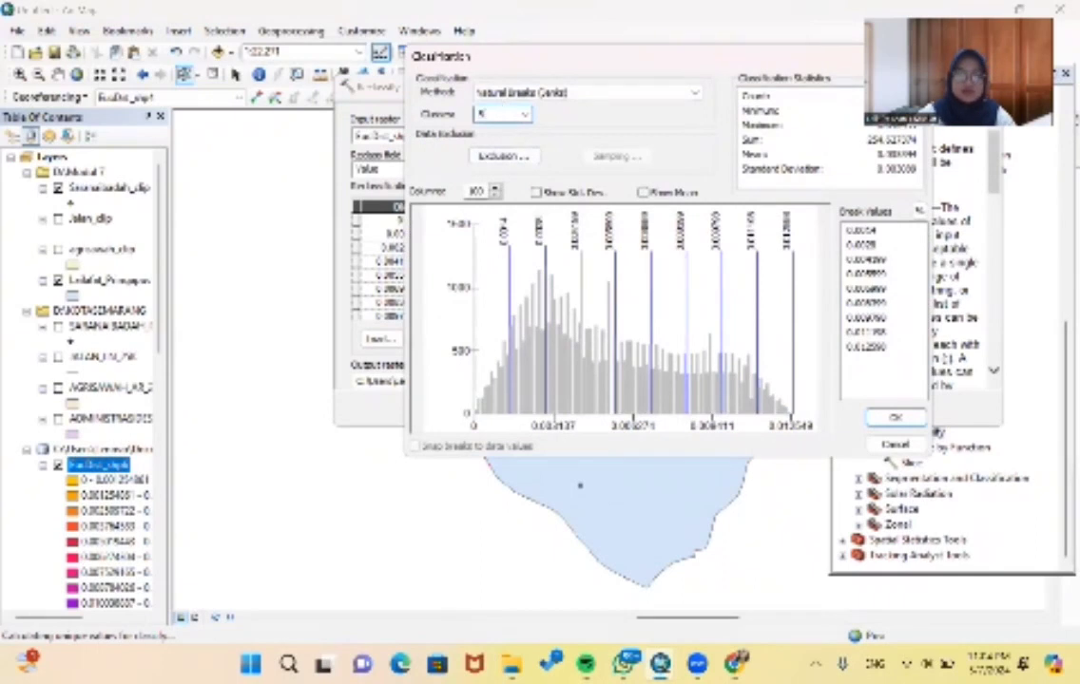
{"action": "key", "text": "Return"}
{"action": "left_click", "coordinate": [556, 407]}
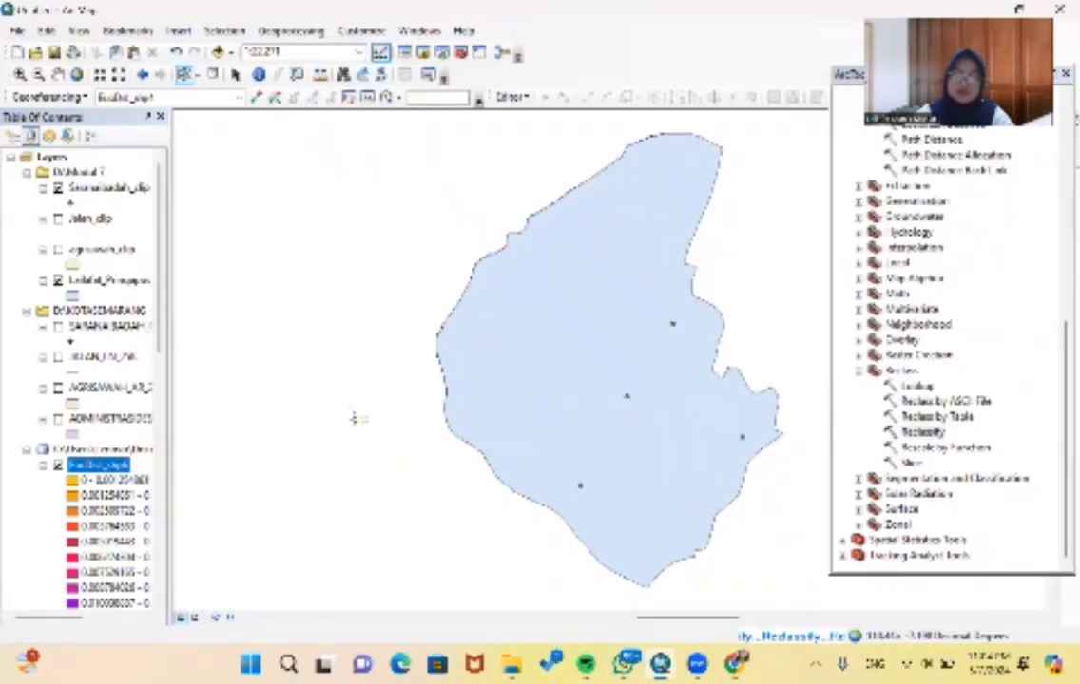
- Zoom the map to the exported Pringapus layer and hide that layer to reveal the worship facility rasters
{"action": "scroll", "coordinate": [91, 418], "scroll_direction": "down", "scroll_amount": 3}
{"action": "scroll", "coordinate": [89, 419], "scroll_direction": "down", "scroll_amount": 3}
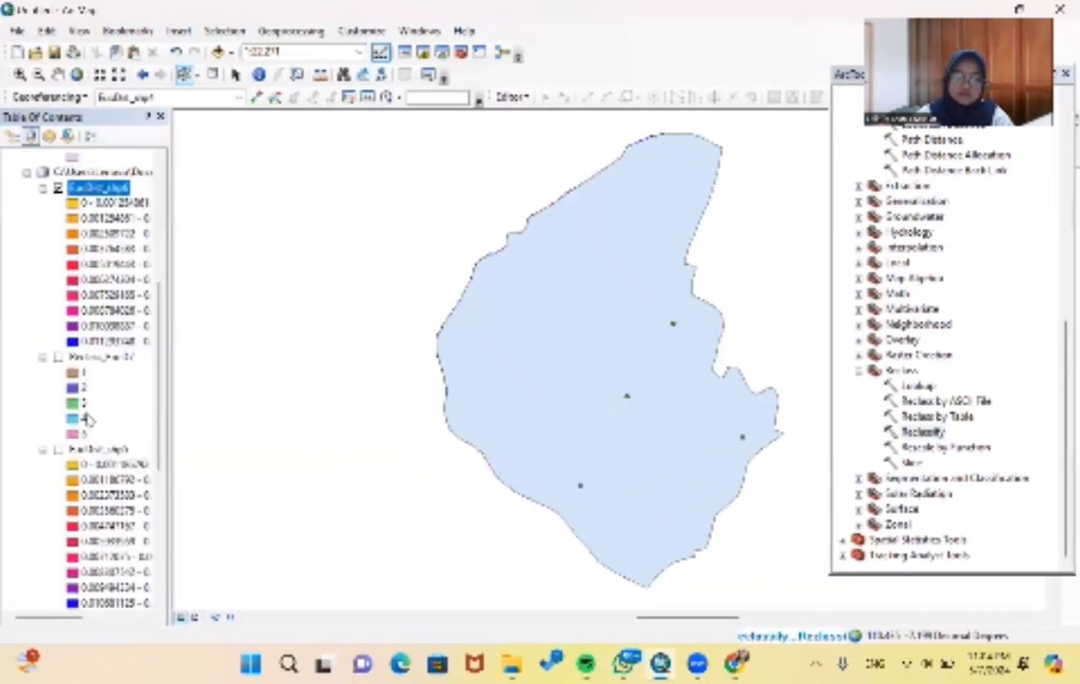
{"action": "scroll", "coordinate": [150, 347], "scroll_direction": "up", "scroll_amount": 6}
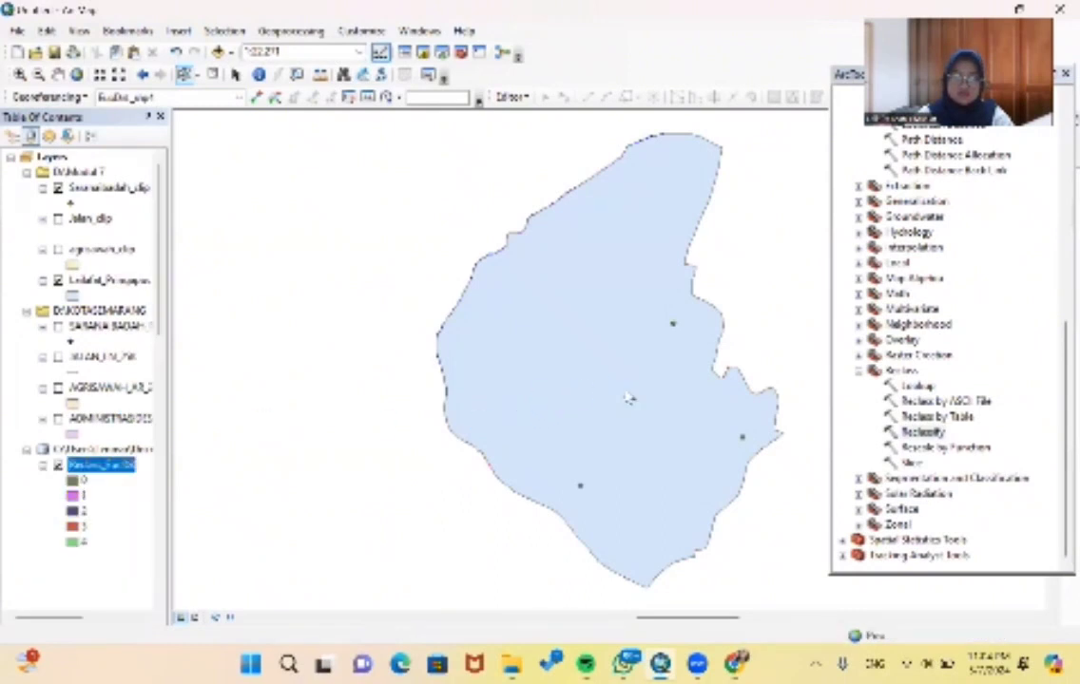
{"action": "scroll", "coordinate": [114, 401], "scroll_direction": "down", "scroll_amount": 6}
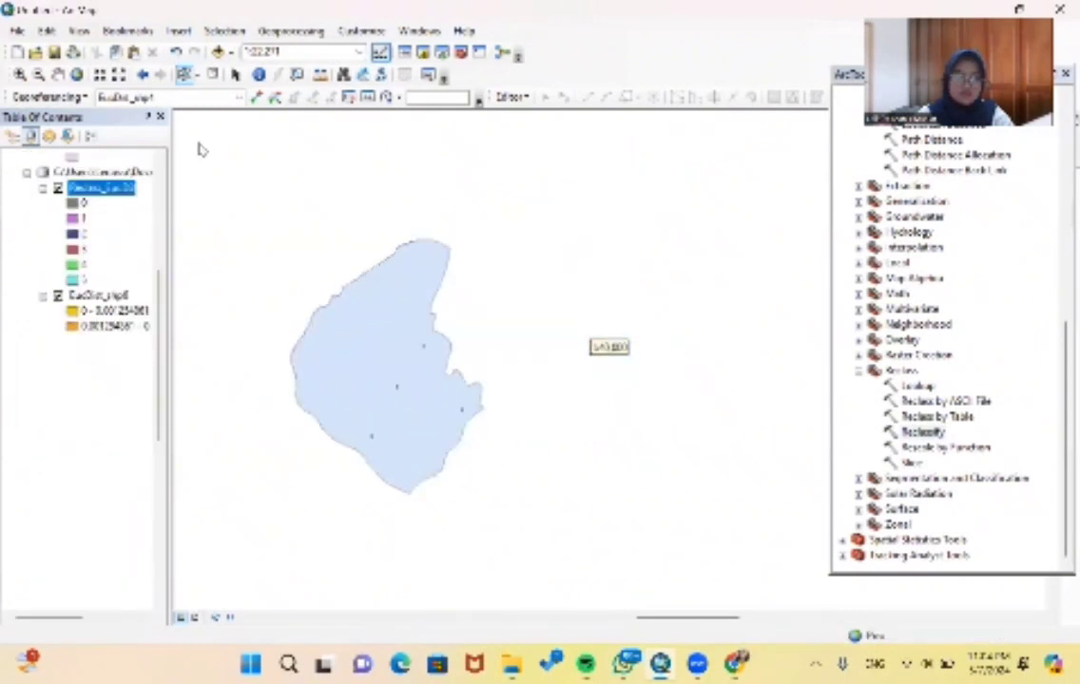
{"action": "left_click", "coordinate": [77, 74]}
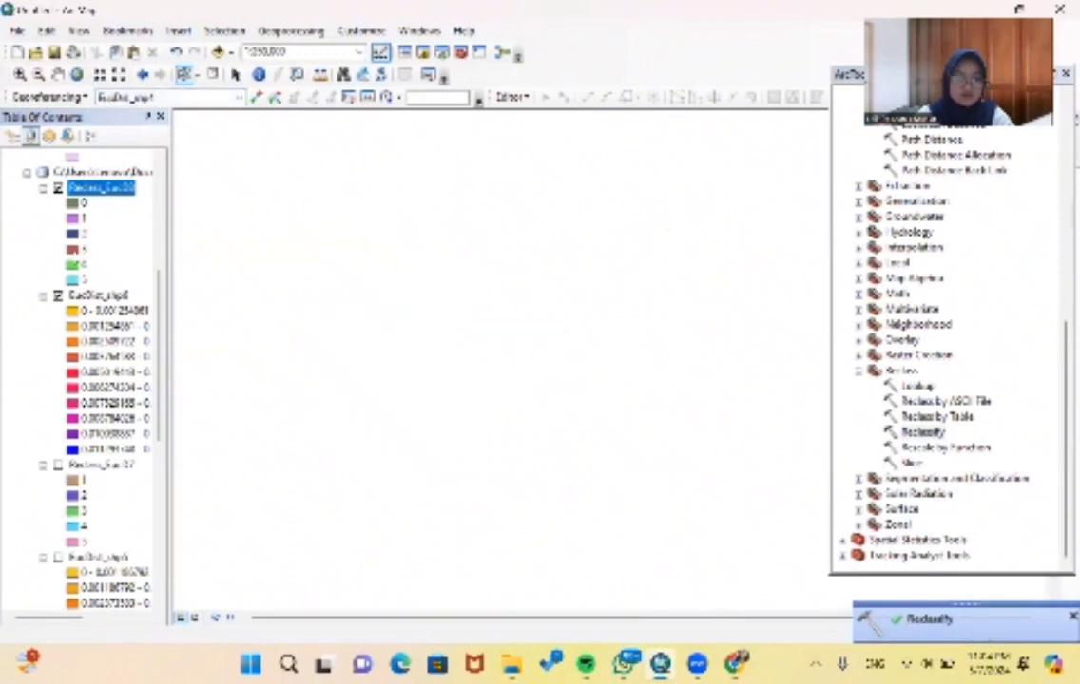
{"action": "scroll", "coordinate": [45, 218], "scroll_direction": "up", "scroll_amount": 4}
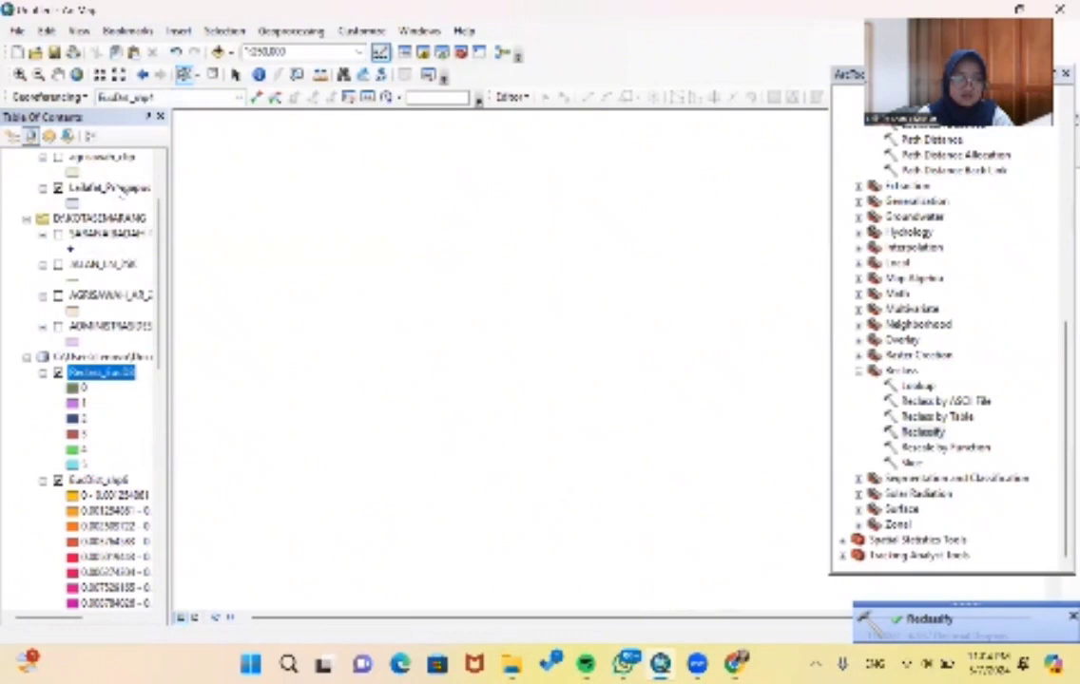
{"action": "right_click", "coordinate": [114, 189]}
{"action": "left_click", "coordinate": [178, 275]}
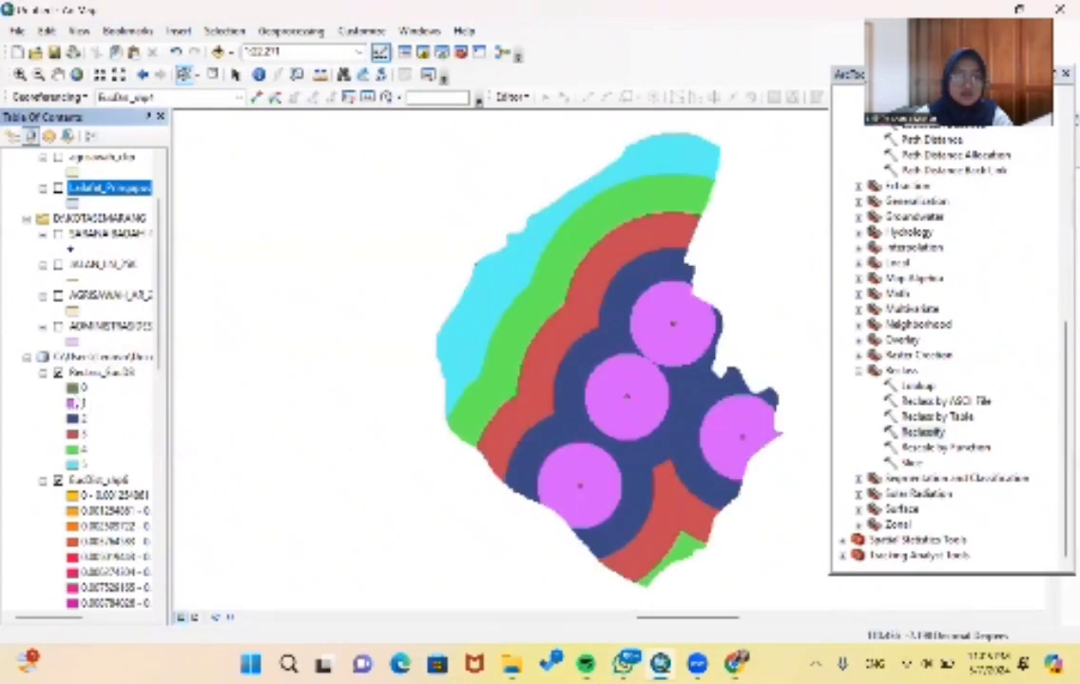
- Compare the reclassified worship facility raster with its distance raster by switching the reclassified layer off and on
{"action": "scroll", "coordinate": [72, 403], "scroll_direction": "down", "scroll_amount": 2}
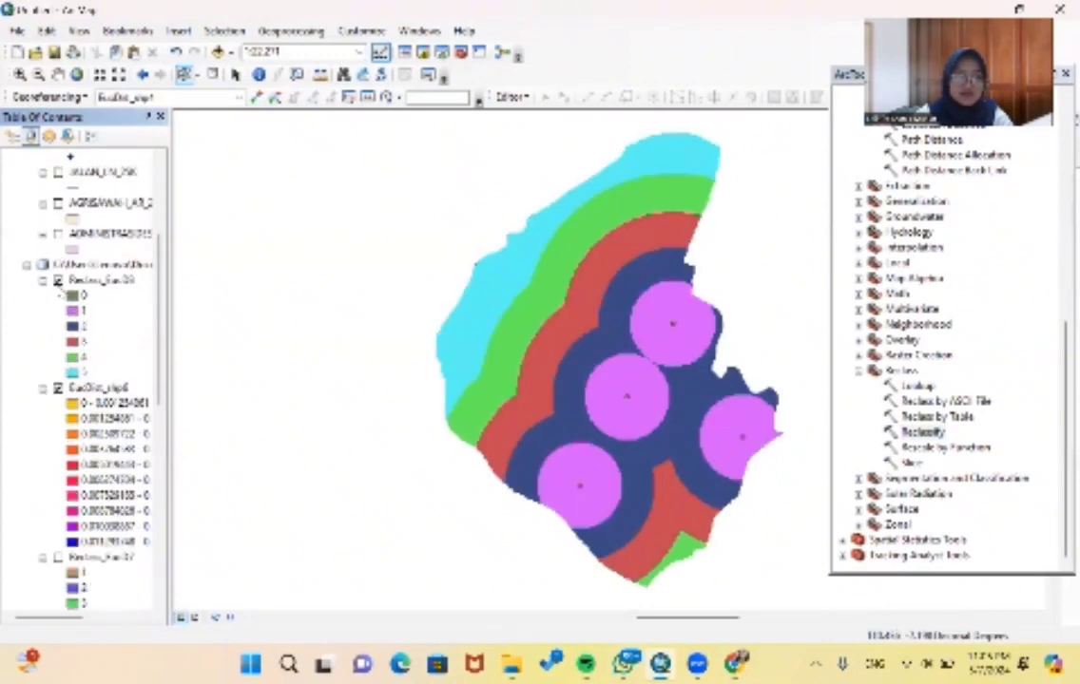
{"action": "left_click", "coordinate": [58, 280]}
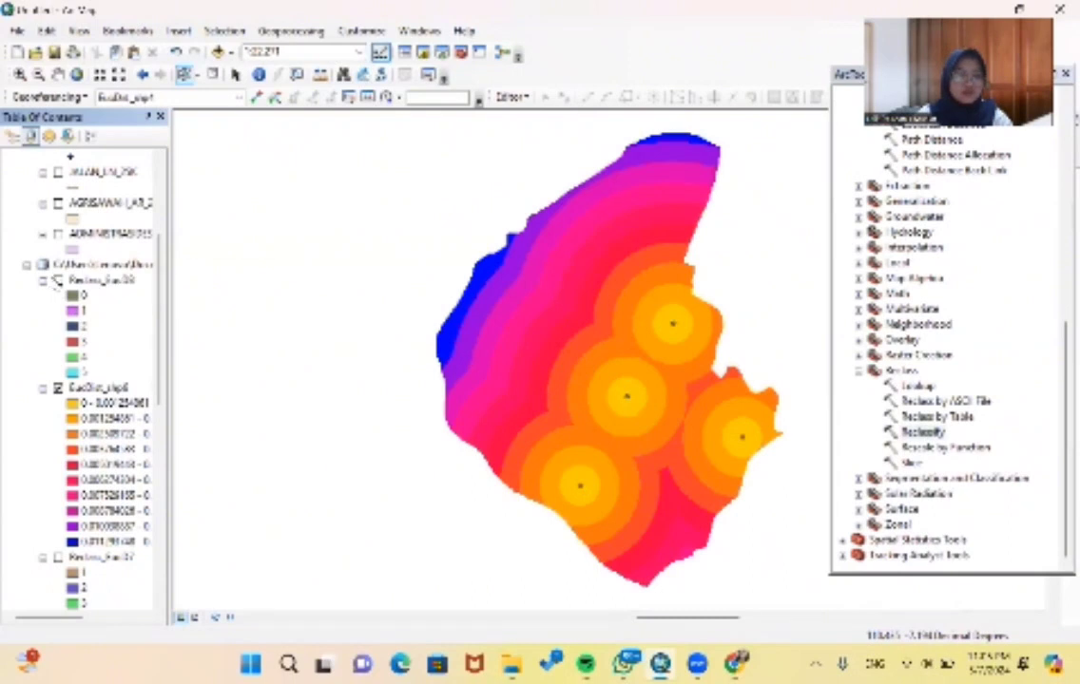
{"action": "left_click", "coordinate": [58, 281]}
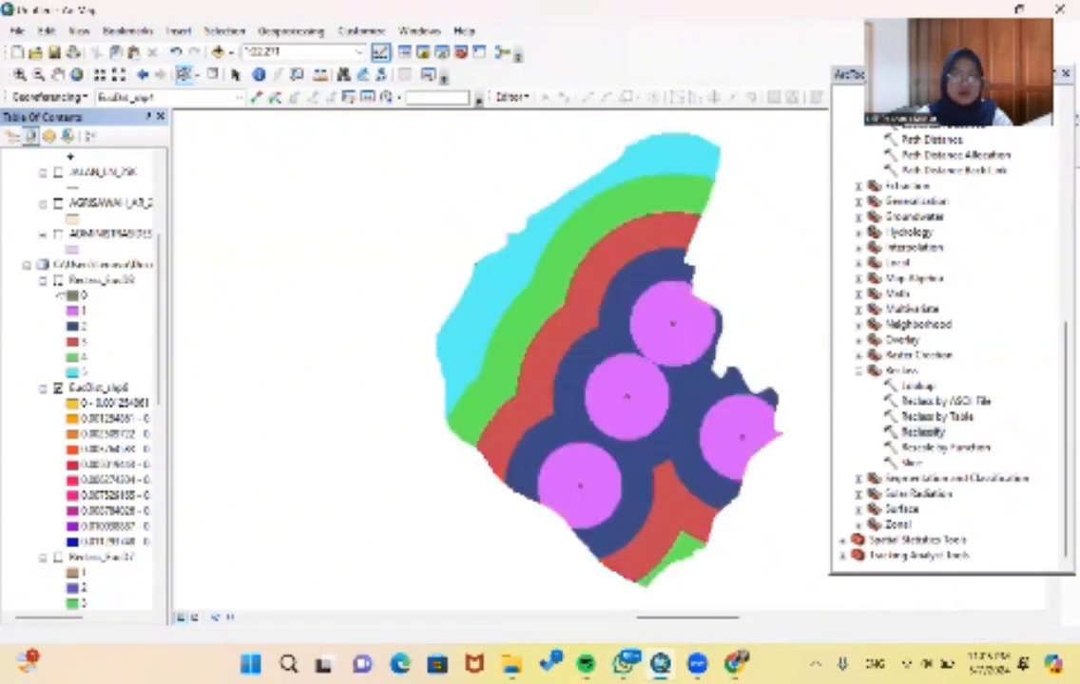
- Display the reclassified worship facility raster and hide its Euclidean distance raster
{"action": "left_click", "coordinate": [58, 280]}
{"action": "left_click", "coordinate": [58, 280]}
{"action": "left_click", "coordinate": [58, 281]}
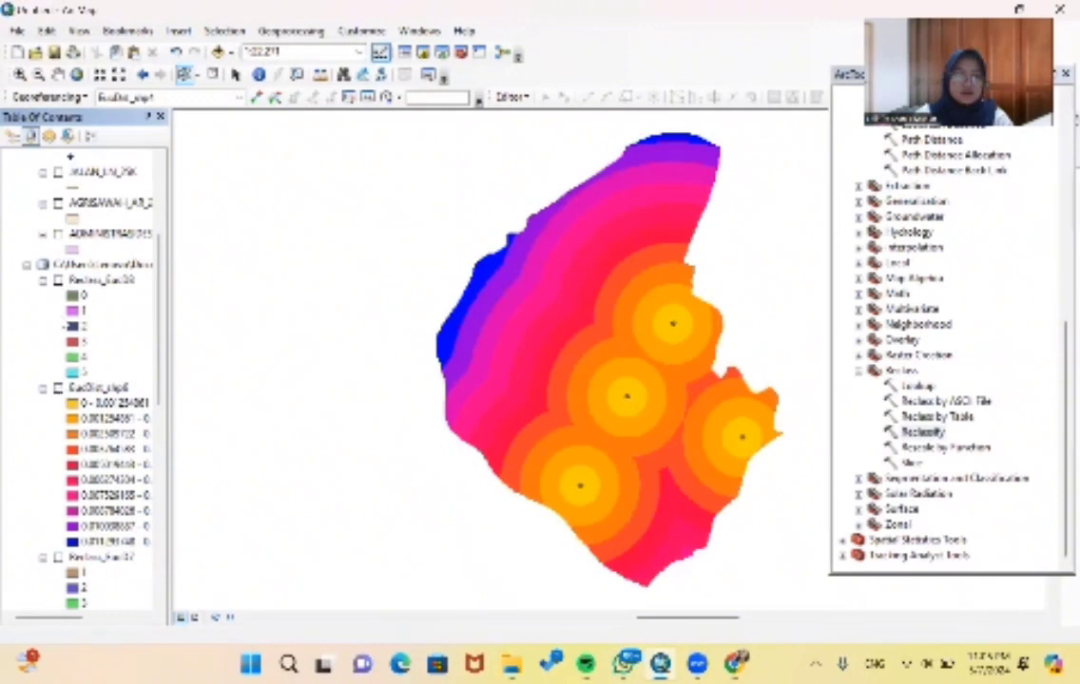
{"action": "left_click", "coordinate": [58, 281]}
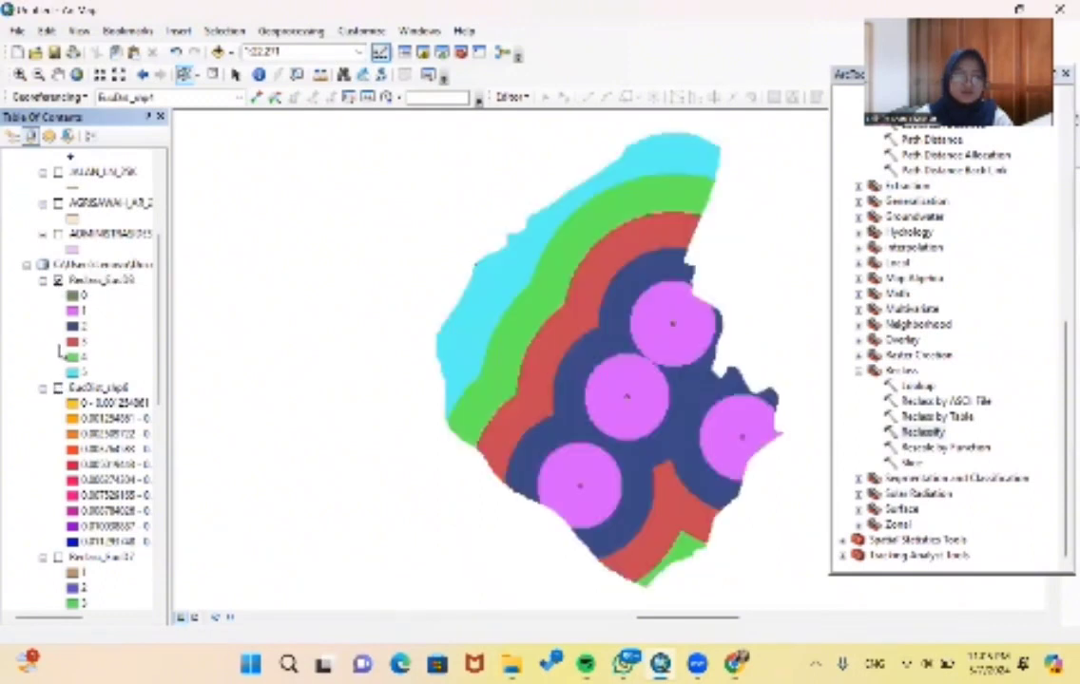
{"action": "scroll", "coordinate": [47, 285], "scroll_direction": "up", "scroll_amount": 3}
{"action": "scroll", "coordinate": [45, 233], "scroll_direction": "down", "scroll_amount": 3}
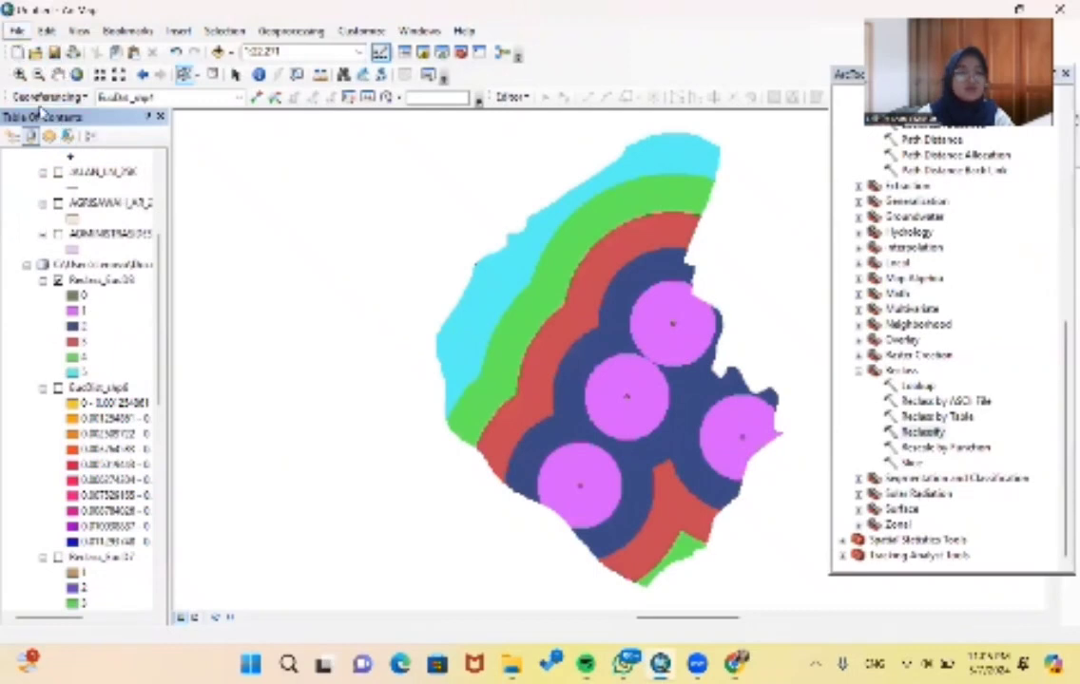
- Start a map export and choose the Modul 7 folder on drive D as its destination
{"action": "left_click", "coordinate": [17, 30]}
{"action": "left_click", "coordinate": [95, 290]}
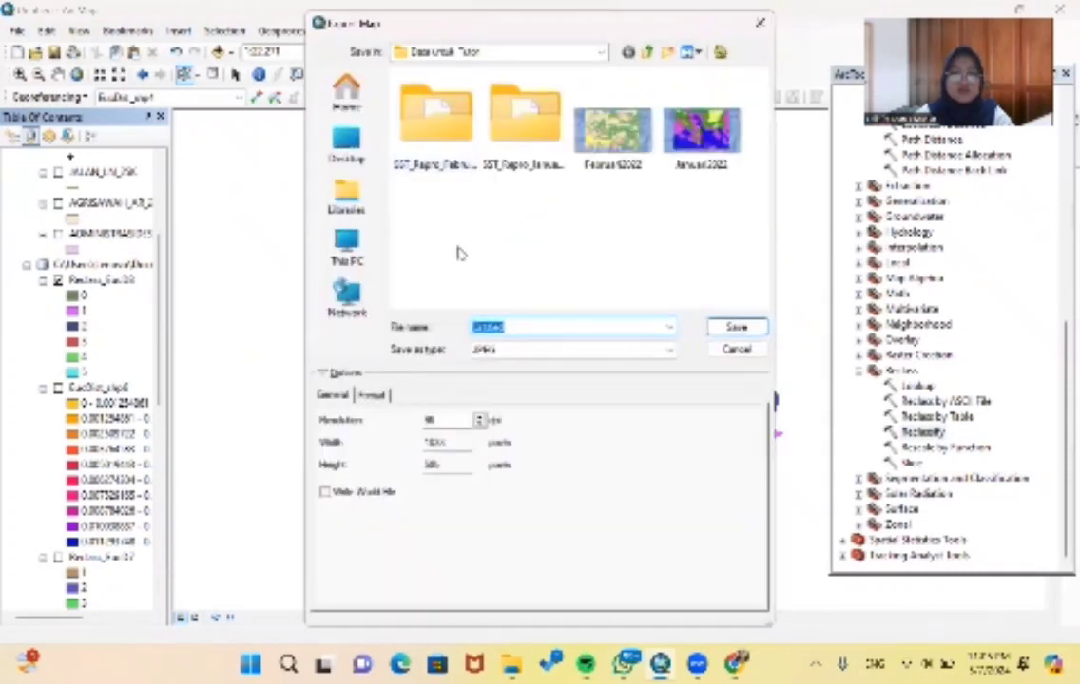
{"action": "left_click", "coordinate": [493, 51]}
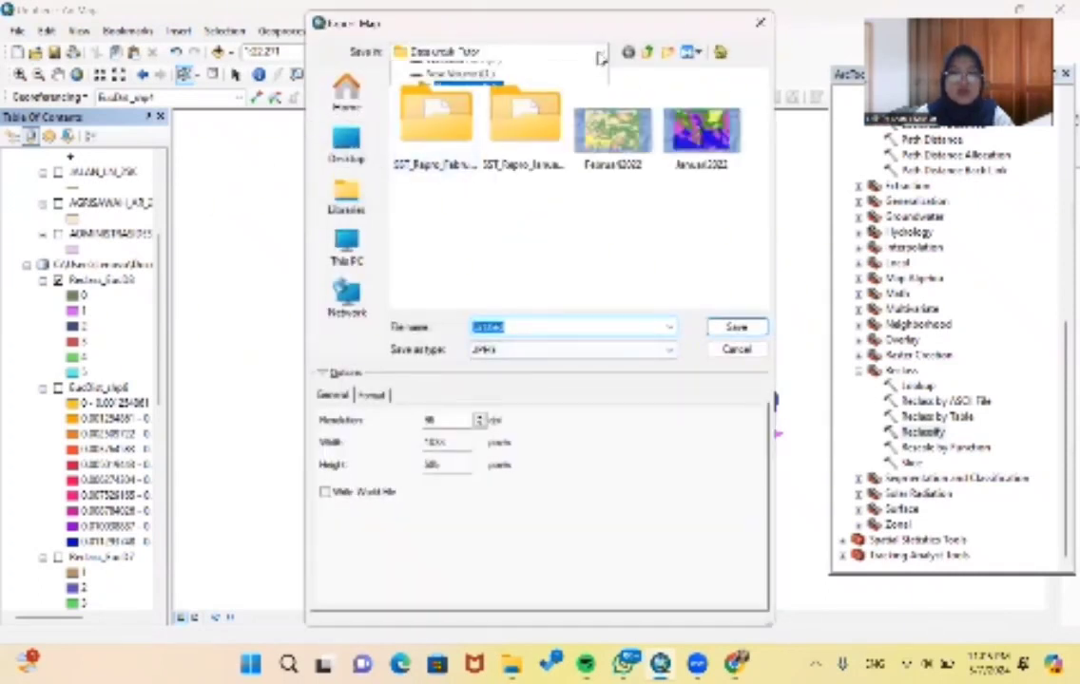
{"action": "left_click", "coordinate": [446, 273]}
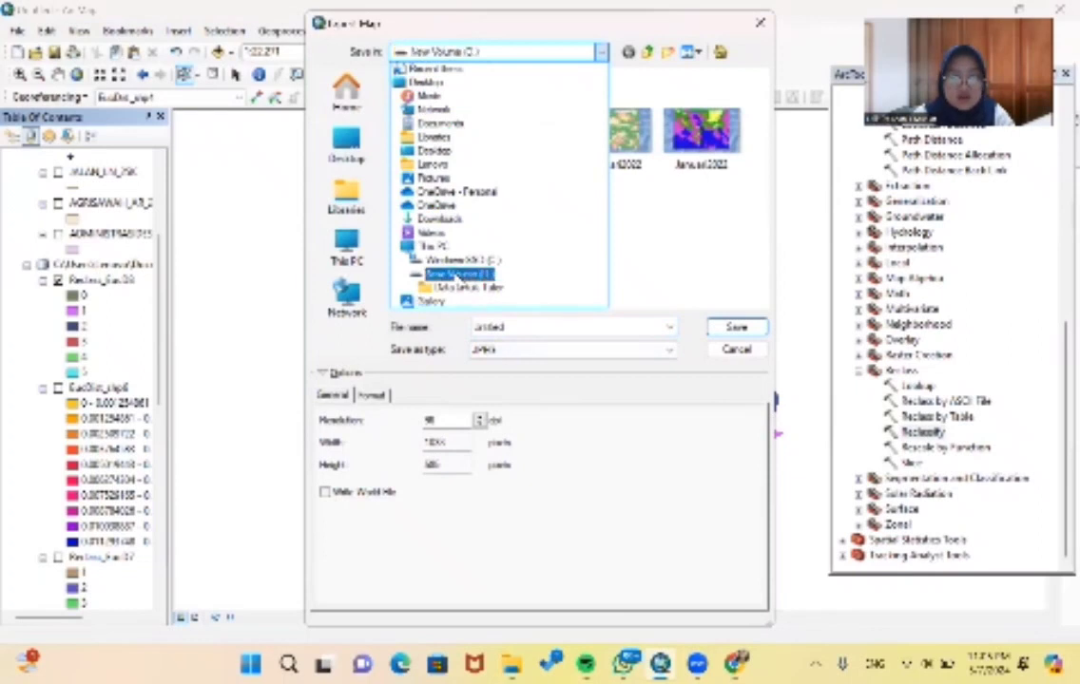
{"action": "scroll", "coordinate": [521, 168], "scroll_direction": "down", "scroll_amount": 1}
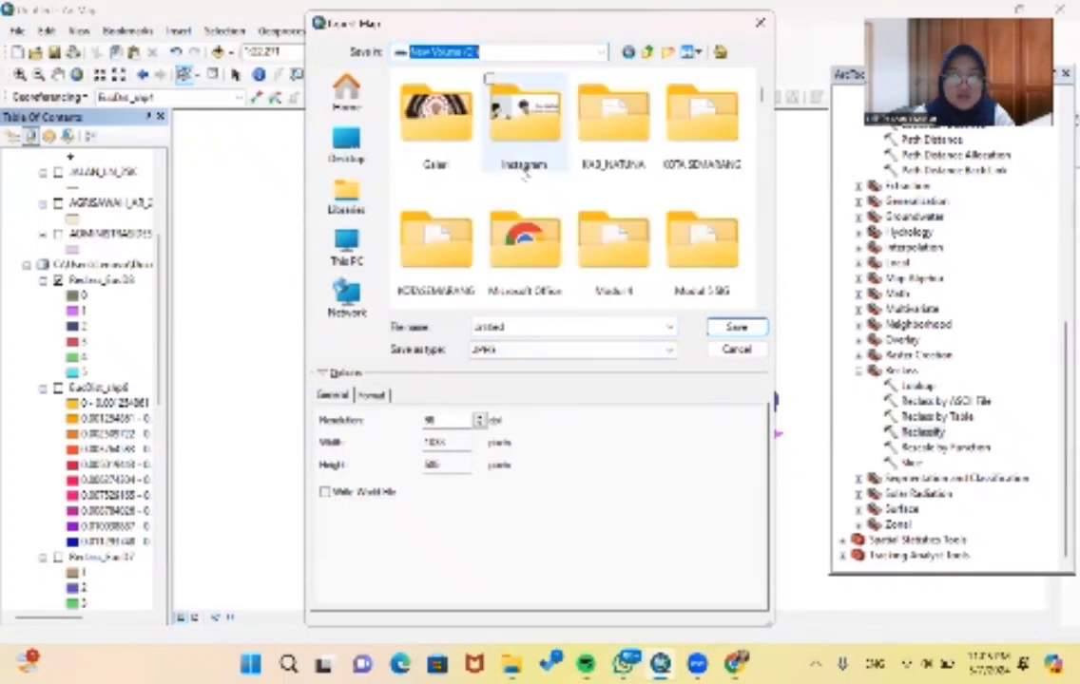
{"action": "scroll", "coordinate": [521, 174], "scroll_direction": "down", "scroll_amount": 2}
{"action": "double_click", "coordinate": [435, 152]}
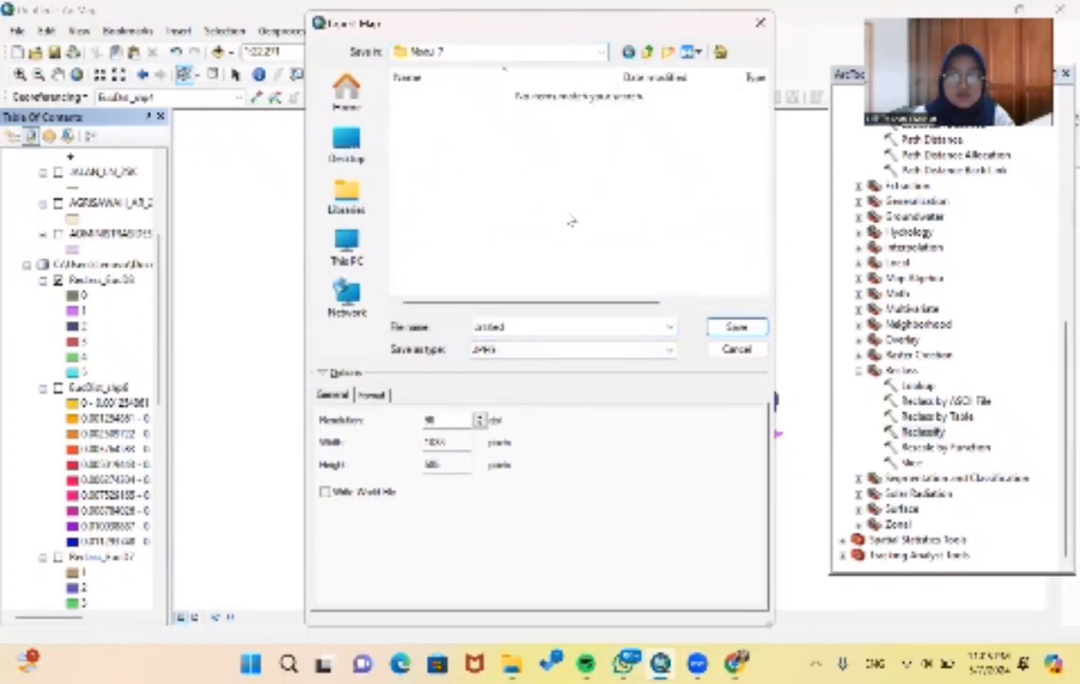
- Name the map export Reclassify_SI and save it as a JPEG image
{"action": "left_click", "coordinate": [590, 324]}
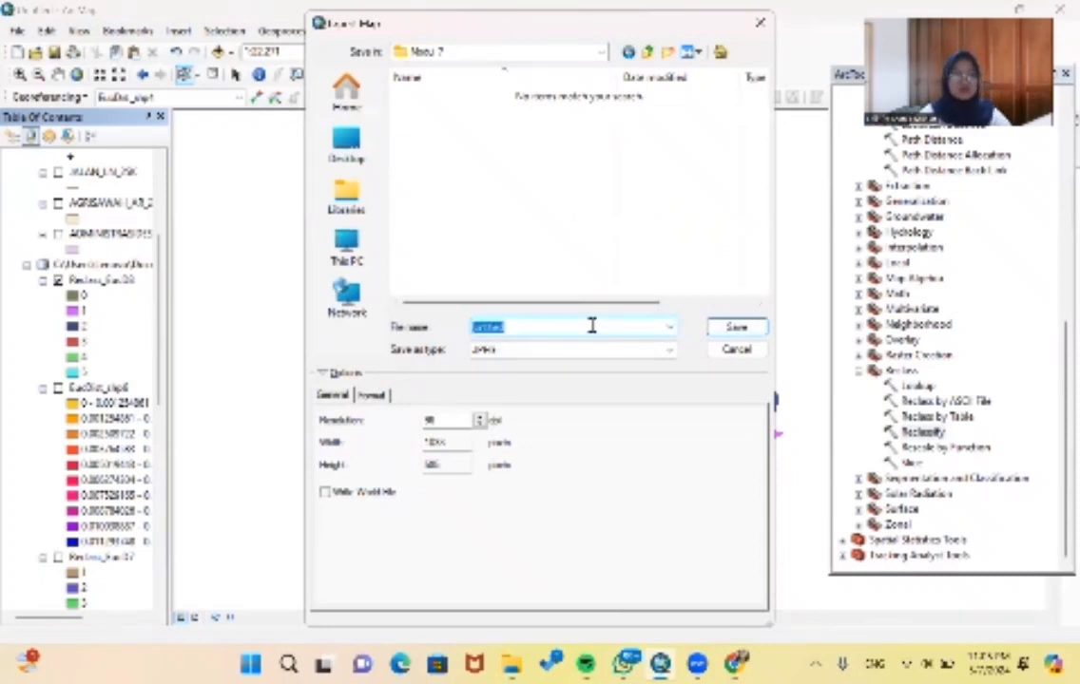
{"action": "type", "text": "Reclassify_jal"}
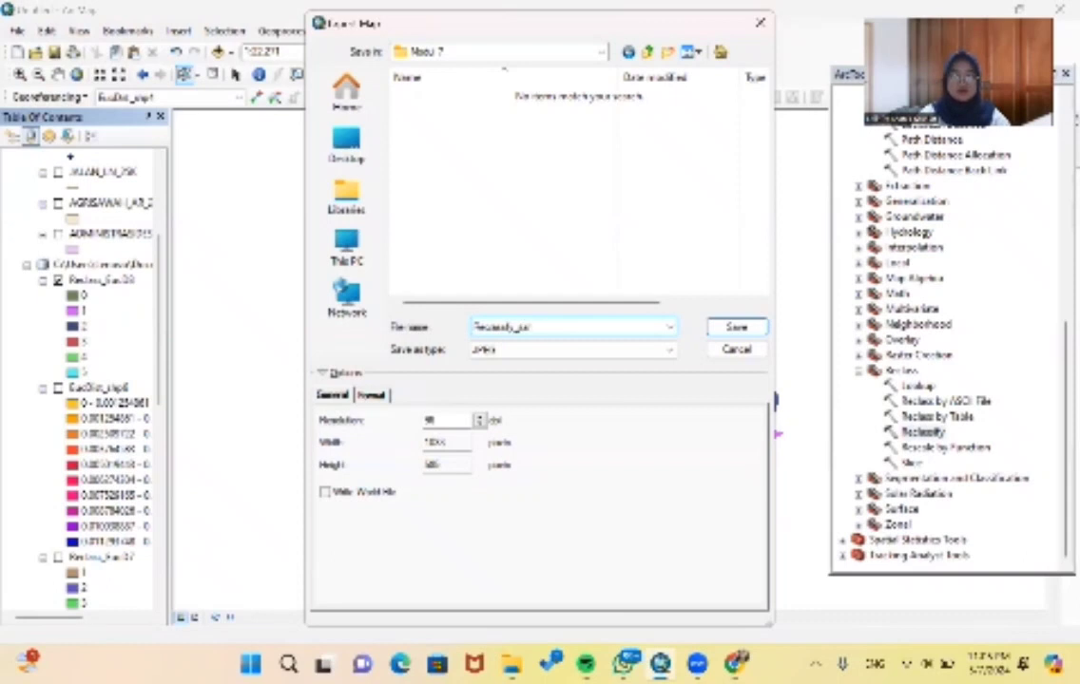
{"action": "key", "text": "BackSpace"}
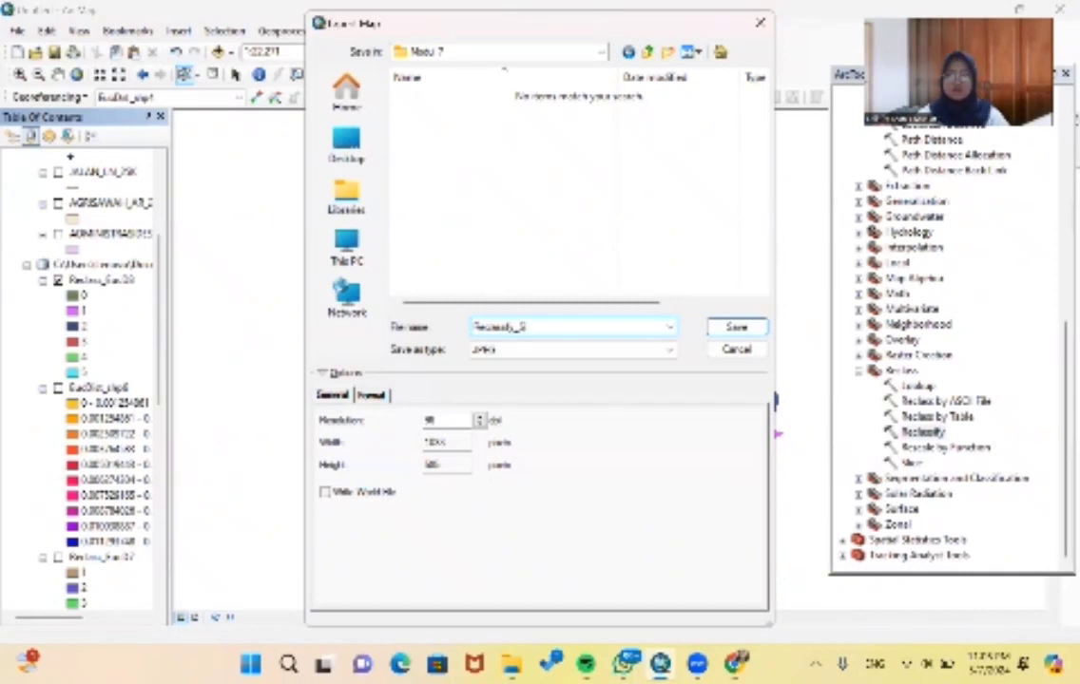
{"action": "key", "text": "Return"}
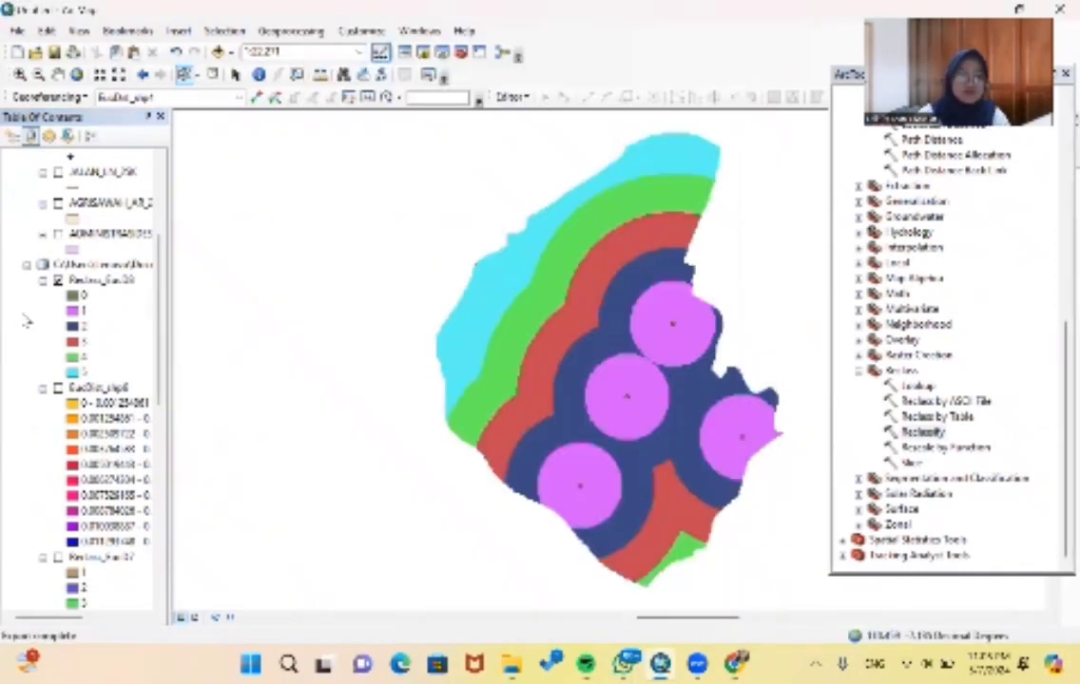
- Hide the reclassified worship facility raster and display its distance raster EucDist_shp6
{"action": "left_click", "coordinate": [43, 282]}
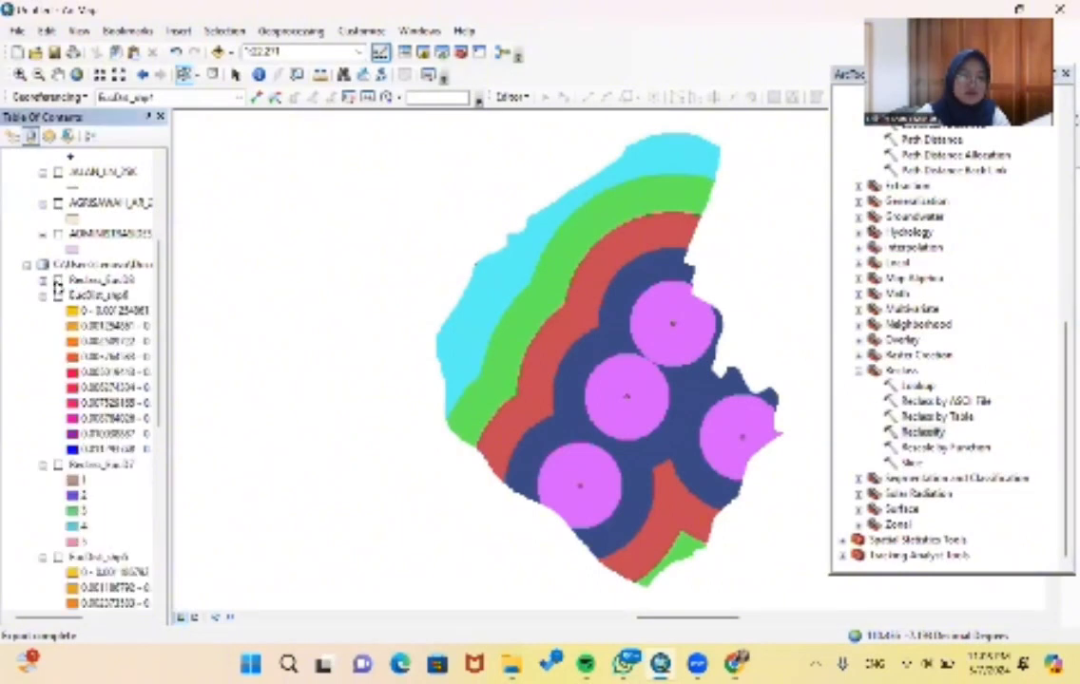
{"action": "left_click", "coordinate": [43, 282]}
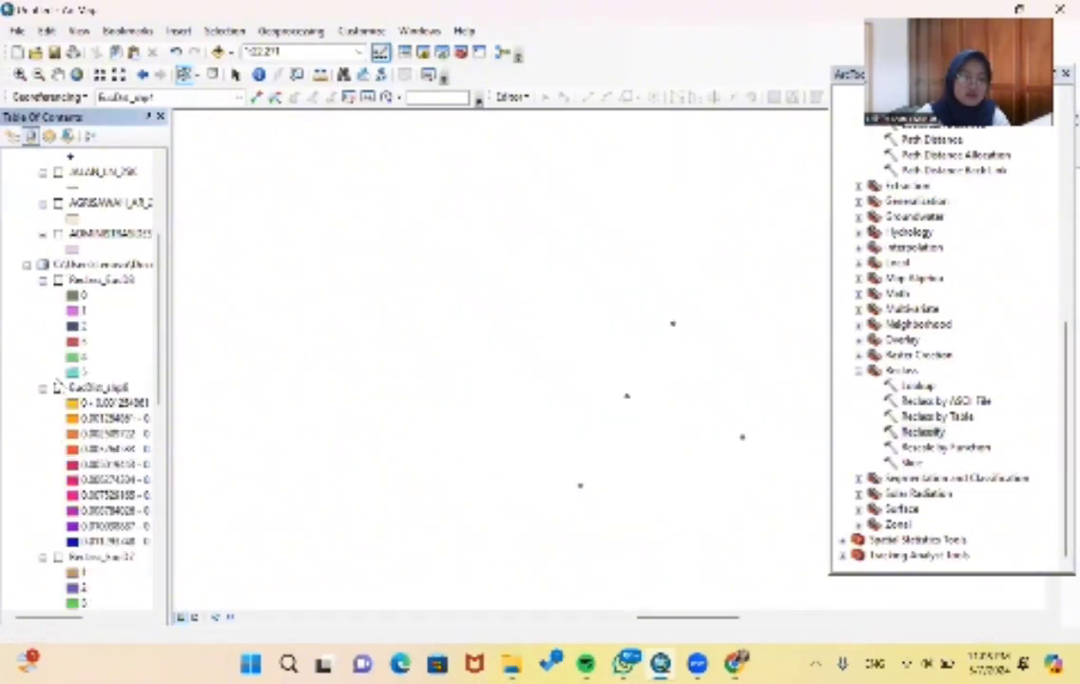
{"action": "left_click", "coordinate": [58, 389]}
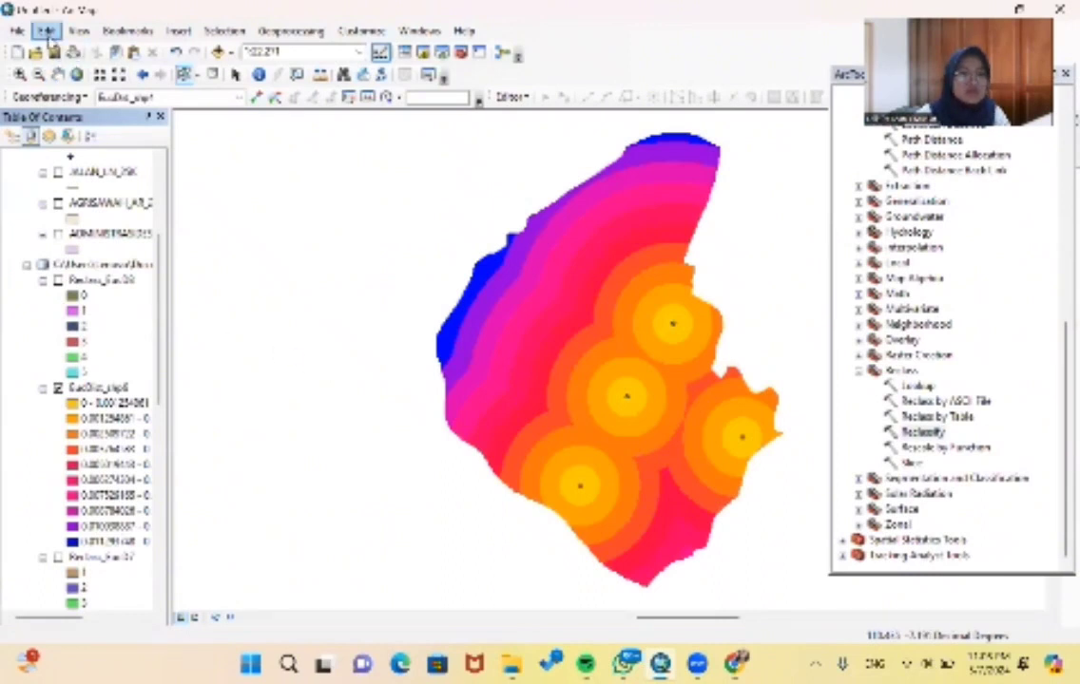
- Export the worship facility distance map as the JPEG image EucDis_SI in the Modul 7 folder
{"action": "left_click", "coordinate": [17, 30]}
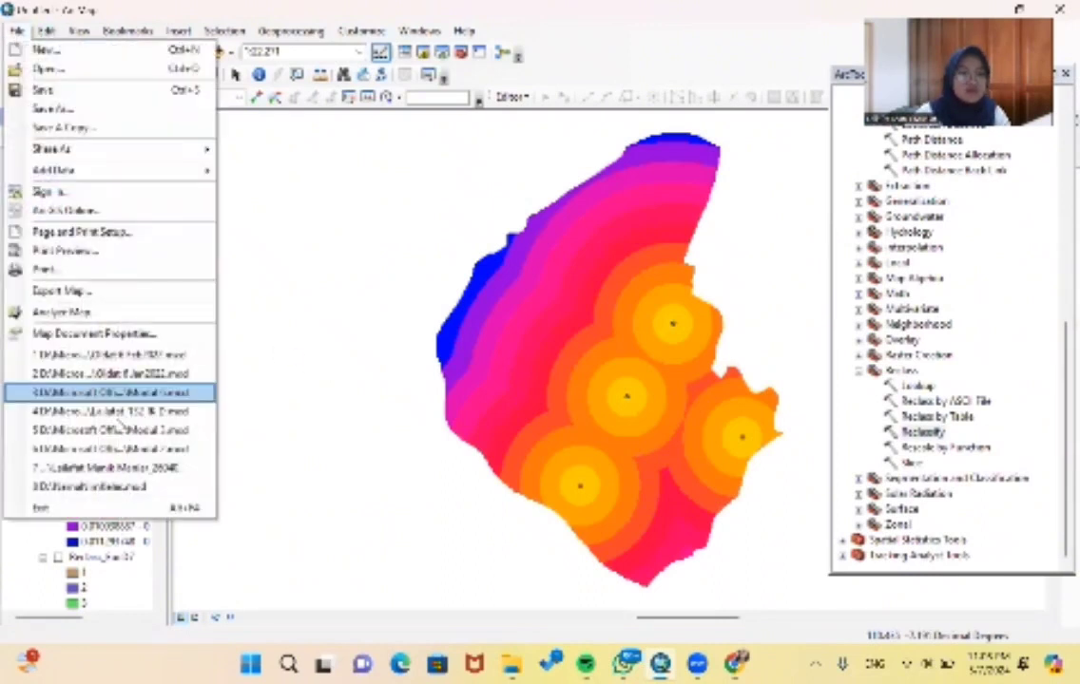
{"action": "left_click", "coordinate": [79, 289]}
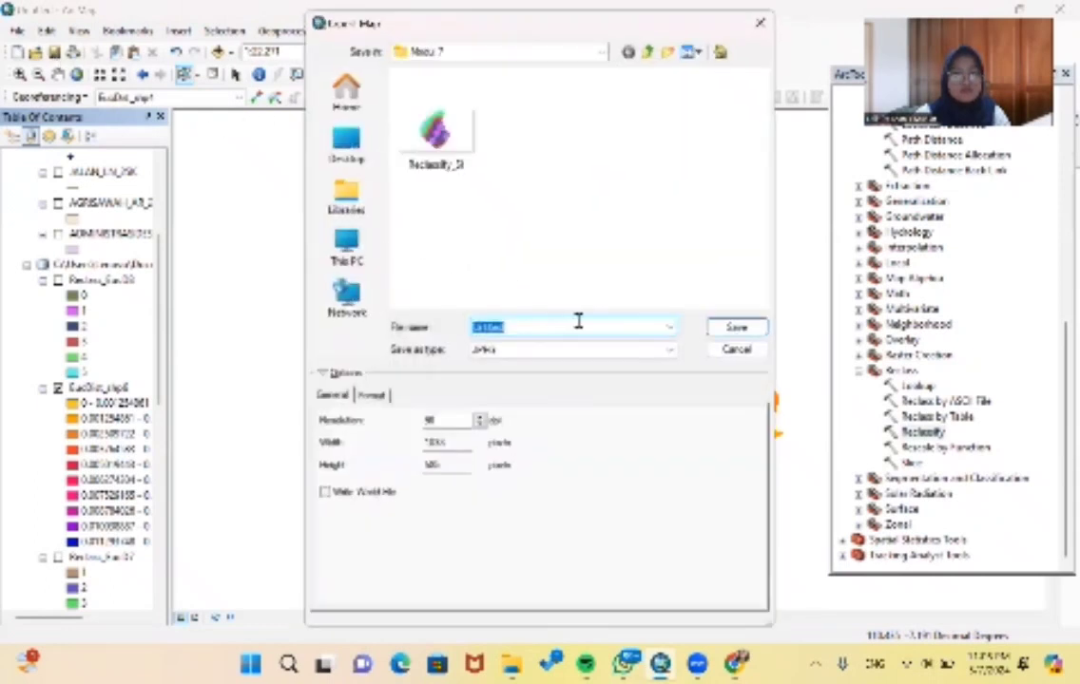
{"action": "type", "text": "Dist_SD"}
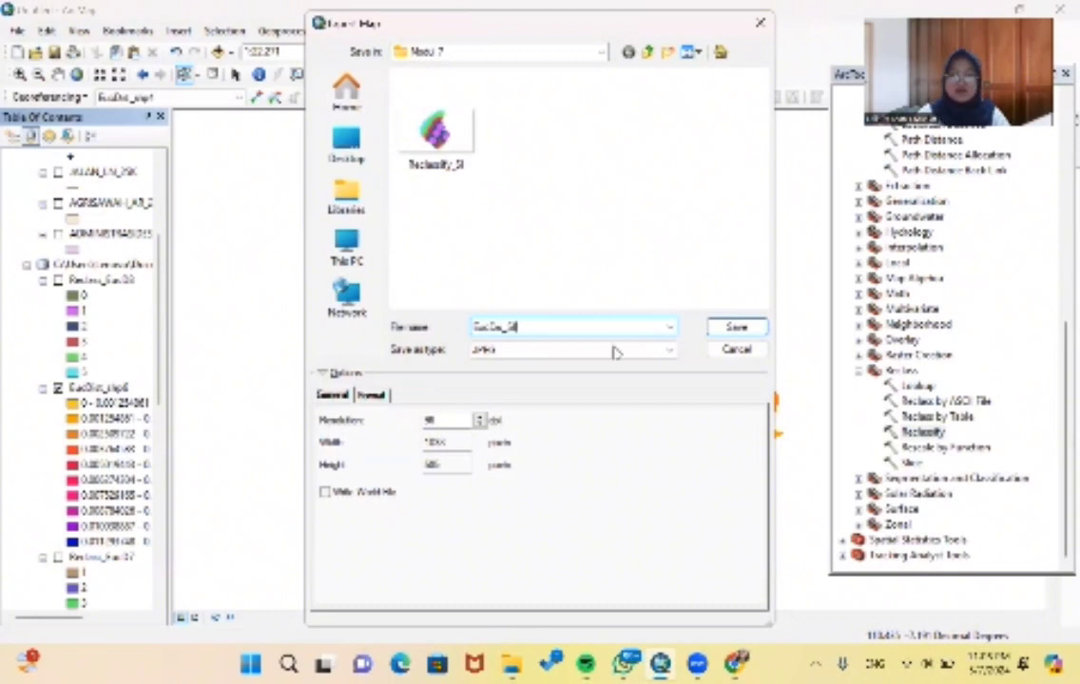
{"action": "left_click", "coordinate": [724, 327]}
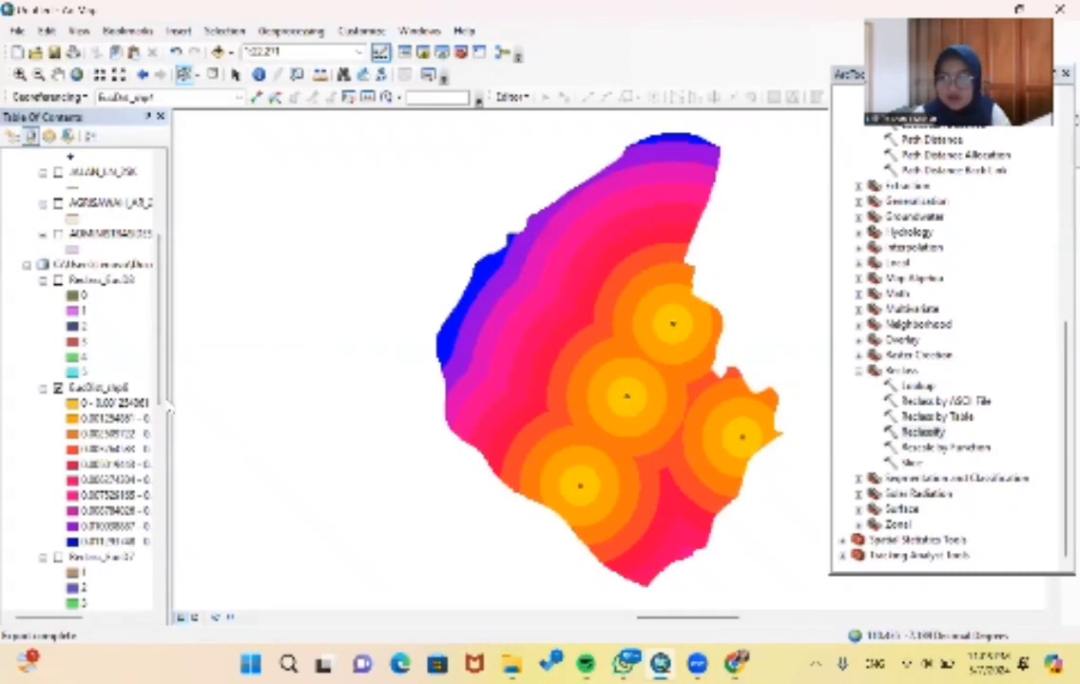
{"action": "scroll", "coordinate": [85, 361], "scroll_direction": "up", "scroll_amount": 3}
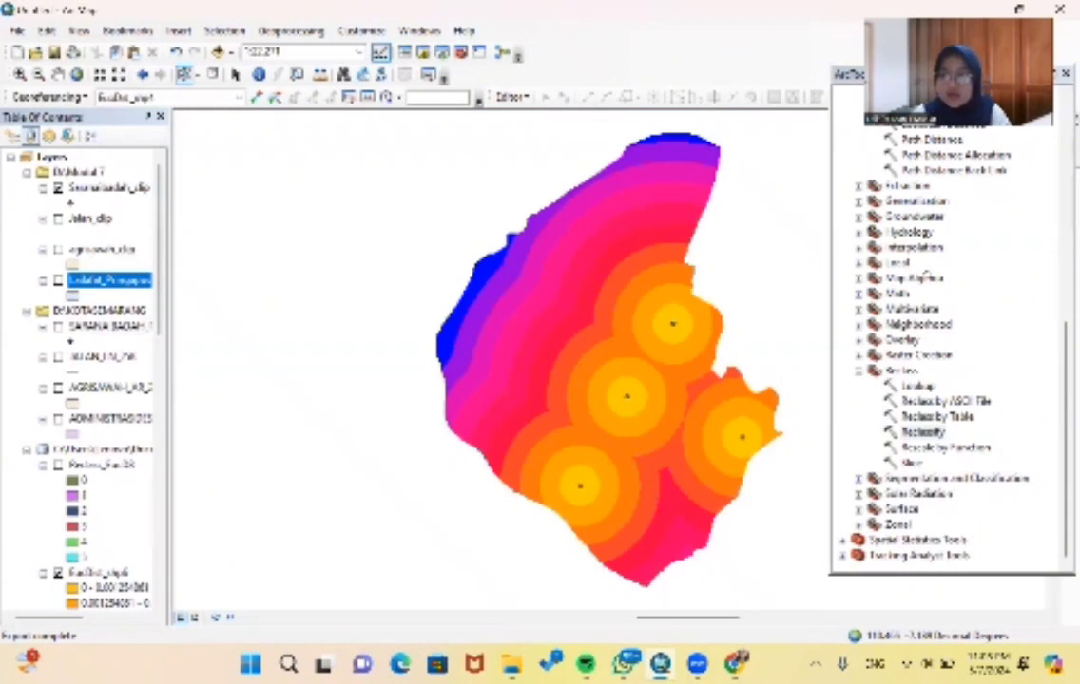
{"action": "scroll", "coordinate": [126, 313], "scroll_direction": "down", "scroll_amount": 5}
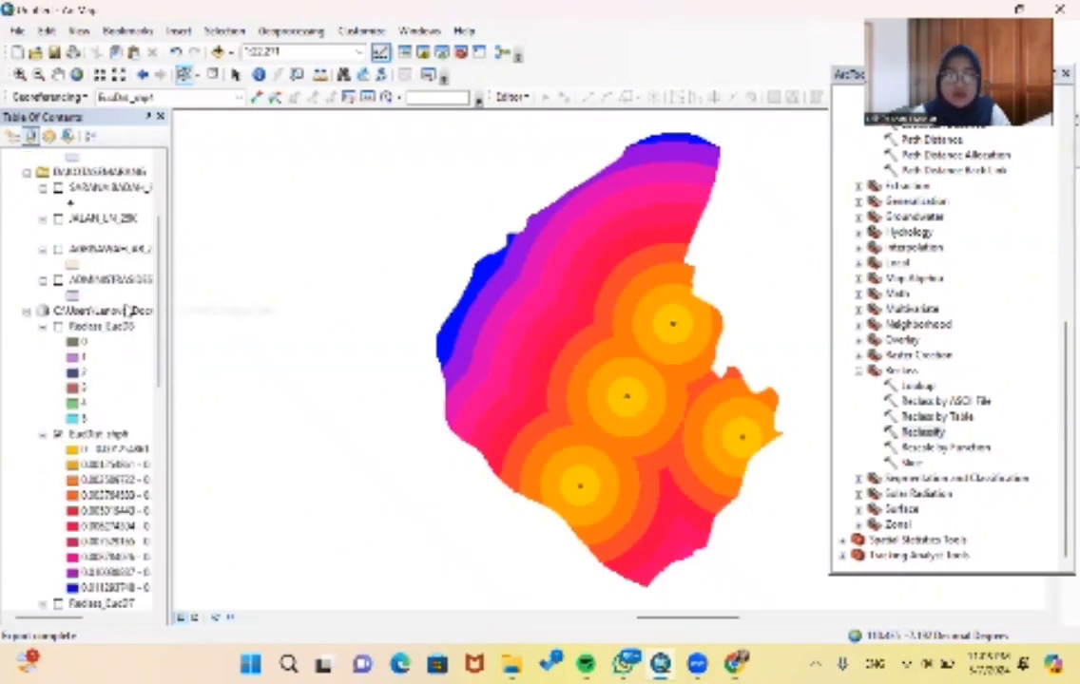